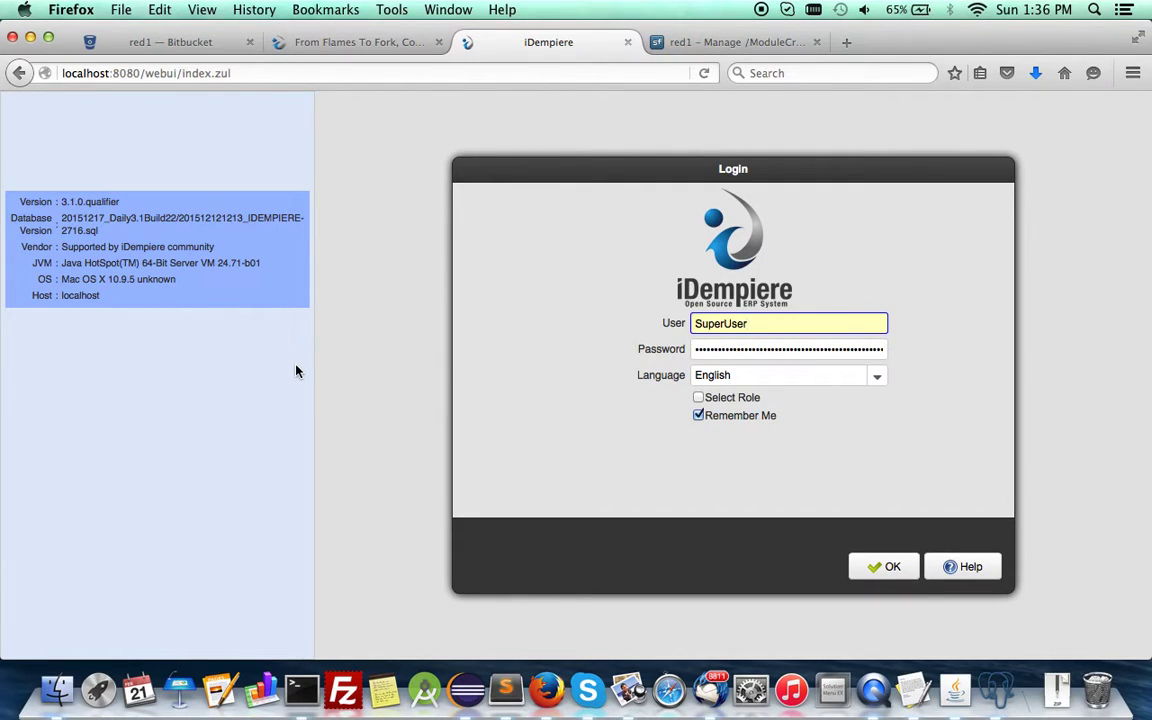
Step: Read through the forum's Module Creator! post and its PluginModuleTemplate.png menu screenshot
{"action": "left_click", "coordinate": [356, 42]}
{"action": "scroll", "coordinate": [430, 220], "scroll_direction": "up", "scroll_amount": 5}
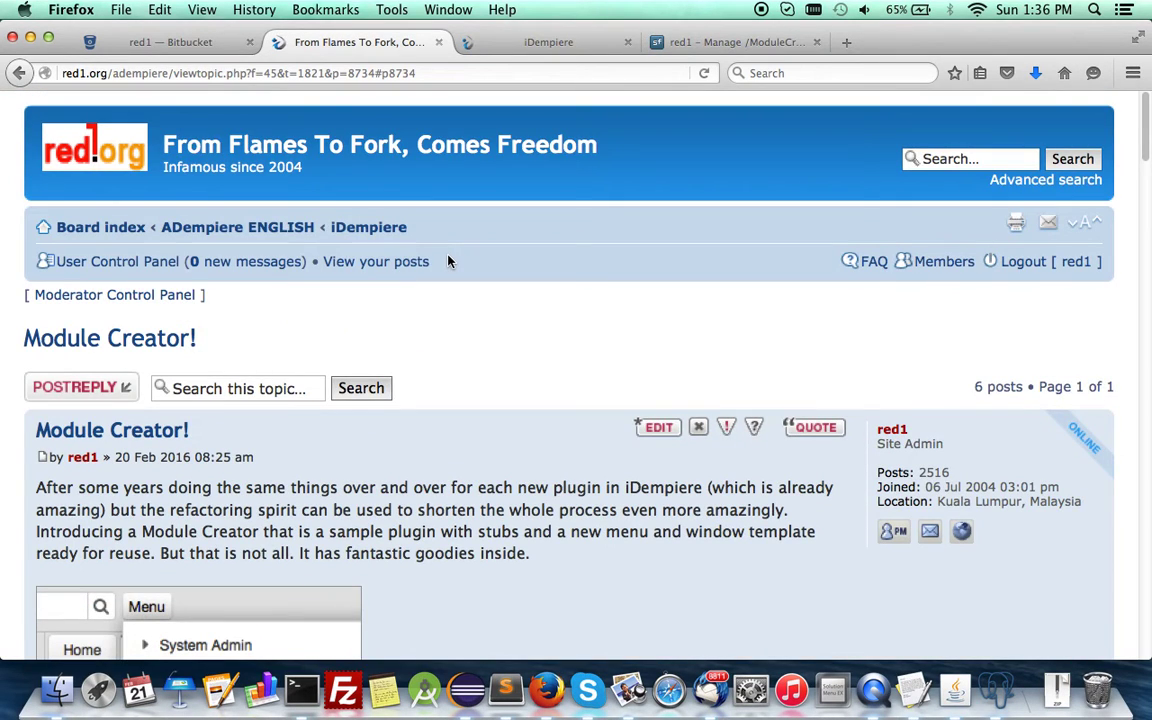
{"action": "scroll", "coordinate": [448, 260], "scroll_direction": "down", "scroll_amount": 4}
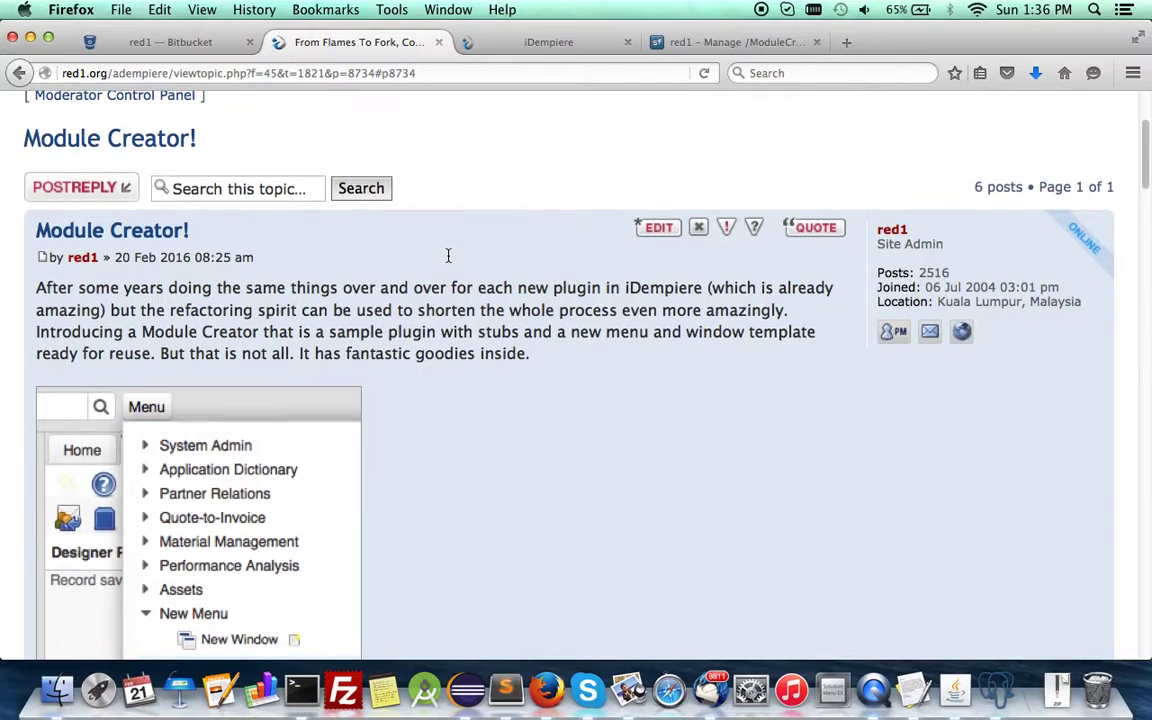
{"action": "scroll", "coordinate": [276, 135], "scroll_direction": "down", "scroll_amount": 1}
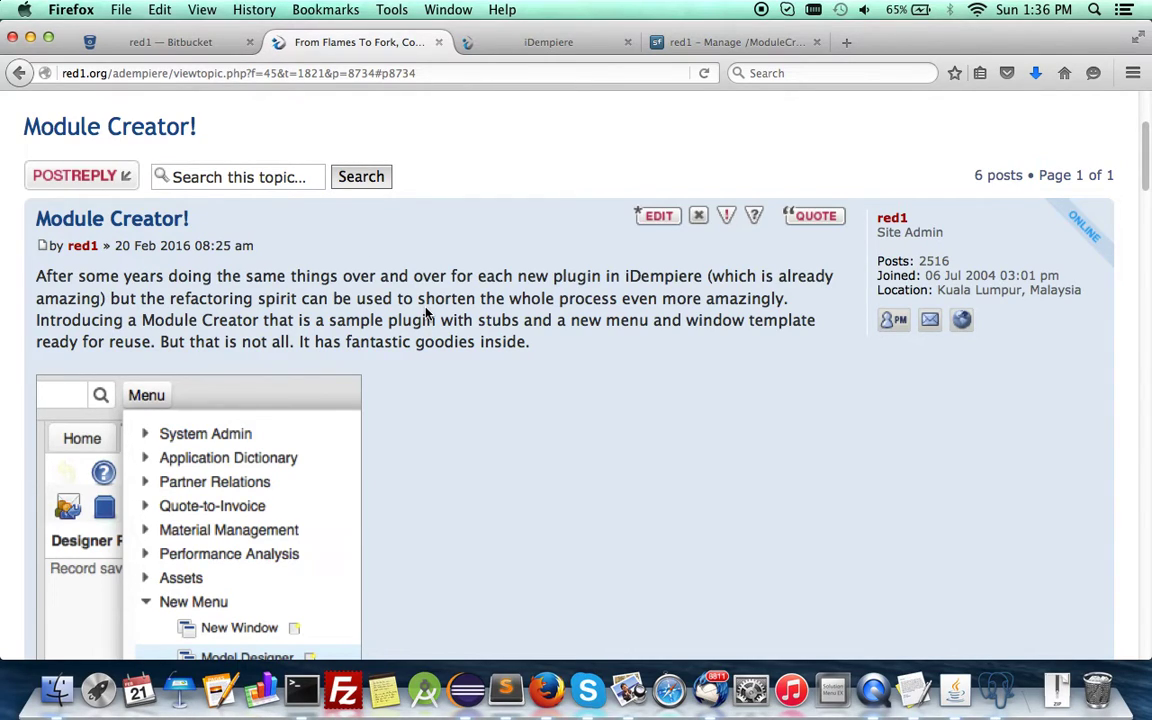
{"action": "scroll", "coordinate": [427, 313], "scroll_direction": "down", "scroll_amount": 1}
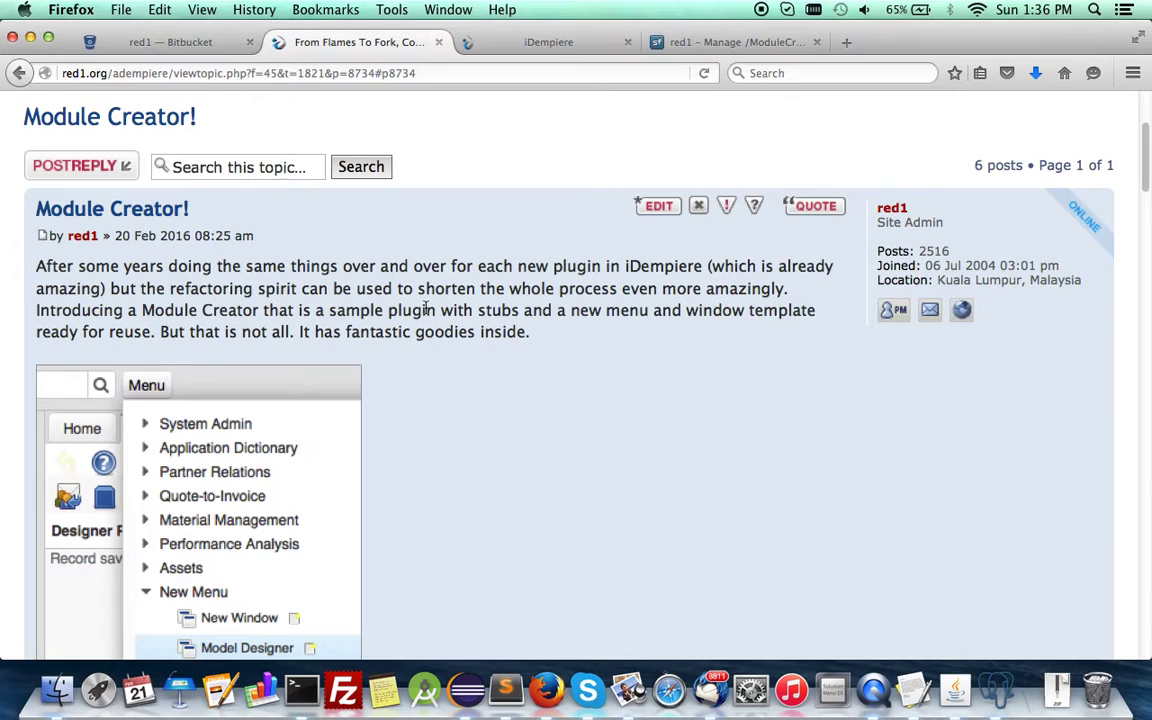
{"action": "scroll", "coordinate": [425, 308], "scroll_direction": "up", "scroll_amount": 1}
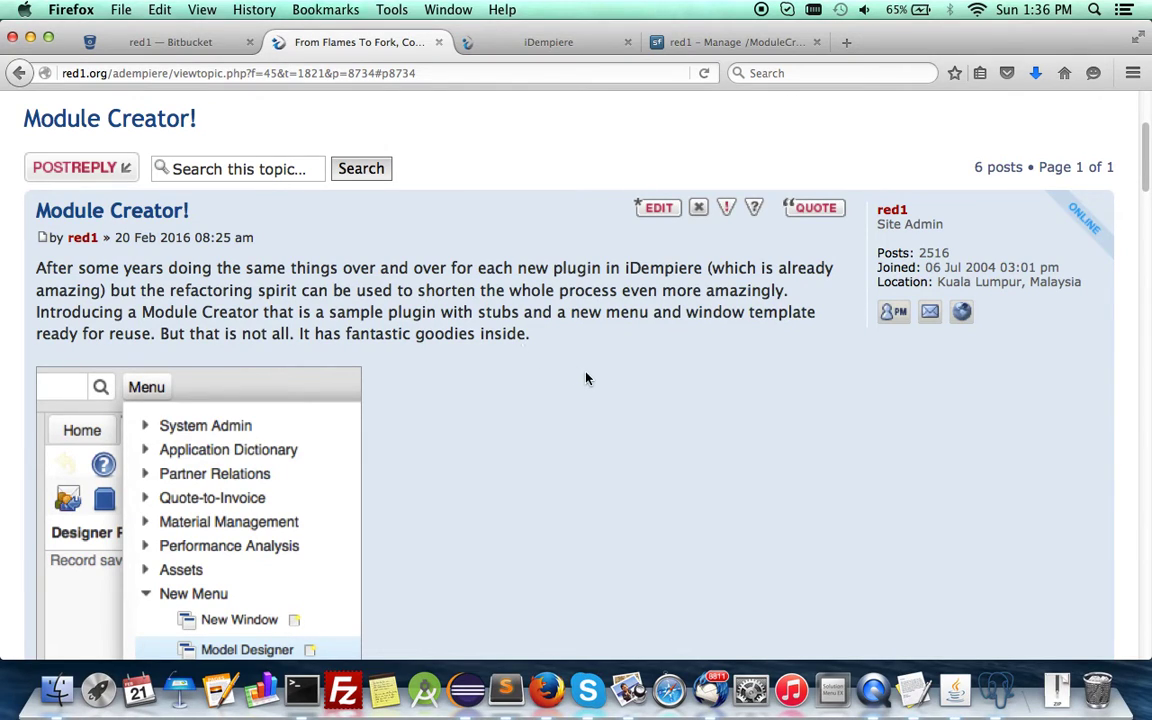
{"action": "scroll", "coordinate": [587, 378], "scroll_direction": "down", "scroll_amount": 5}
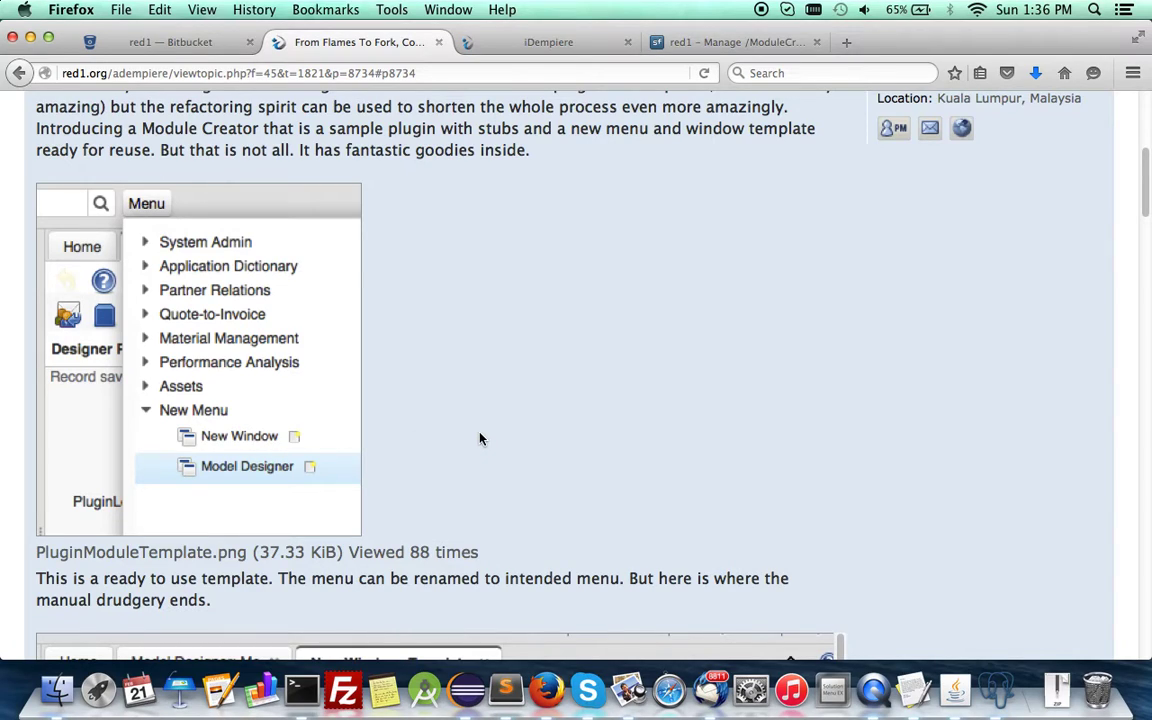
{"action": "scroll", "coordinate": [479, 438], "scroll_direction": "up", "scroll_amount": 1}
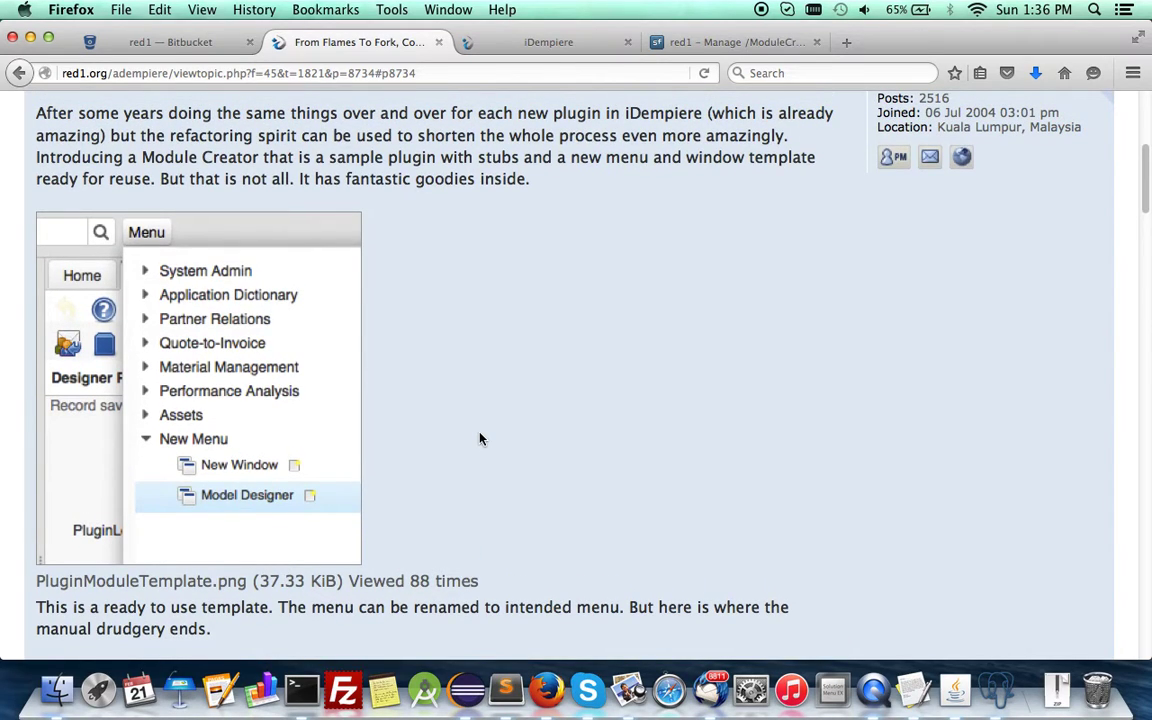
{"action": "scroll", "coordinate": [430, 438], "scroll_direction": "down", "scroll_amount": 1}
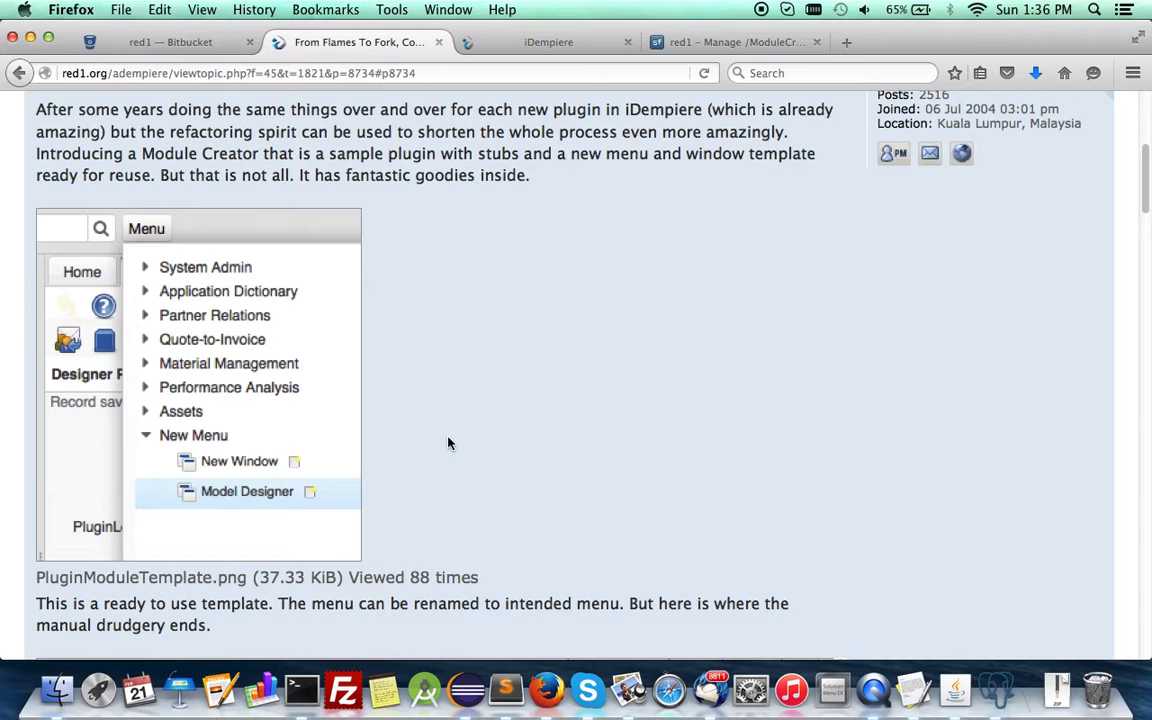
{"action": "scroll", "coordinate": [448, 443], "scroll_direction": "up", "scroll_amount": 2}
{"action": "scroll", "coordinate": [448, 443], "scroll_direction": "down", "scroll_amount": 1}
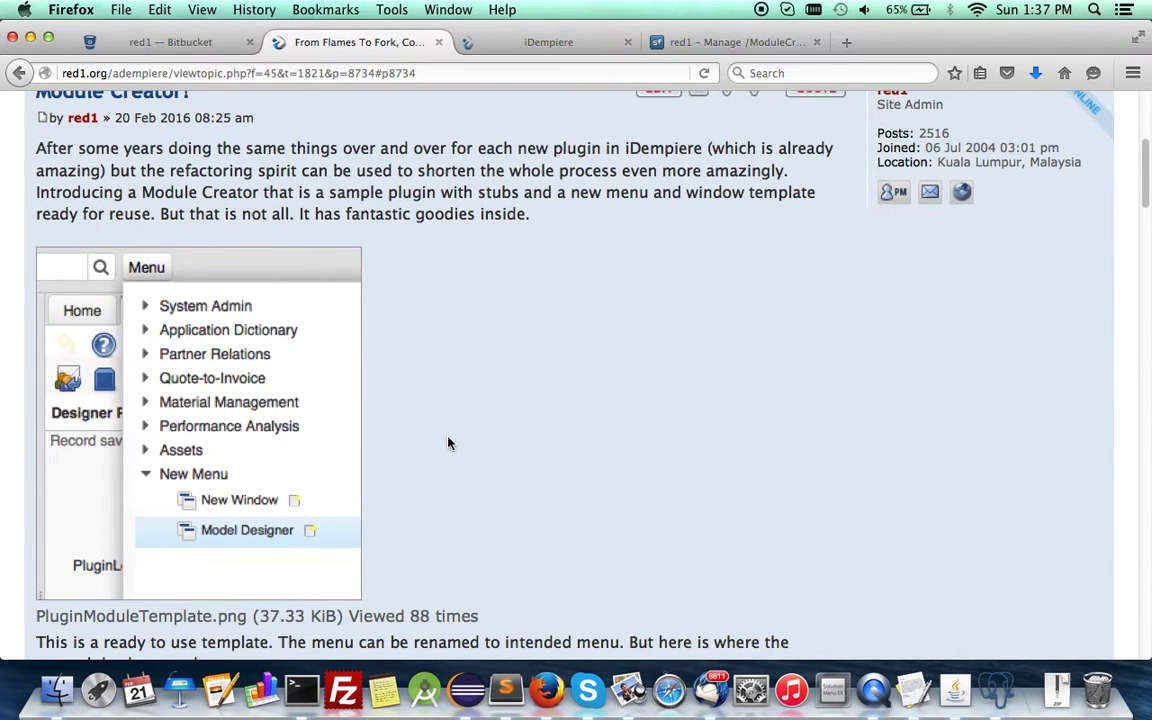
{"action": "scroll", "coordinate": [453, 411], "scroll_direction": "up", "scroll_amount": 2}
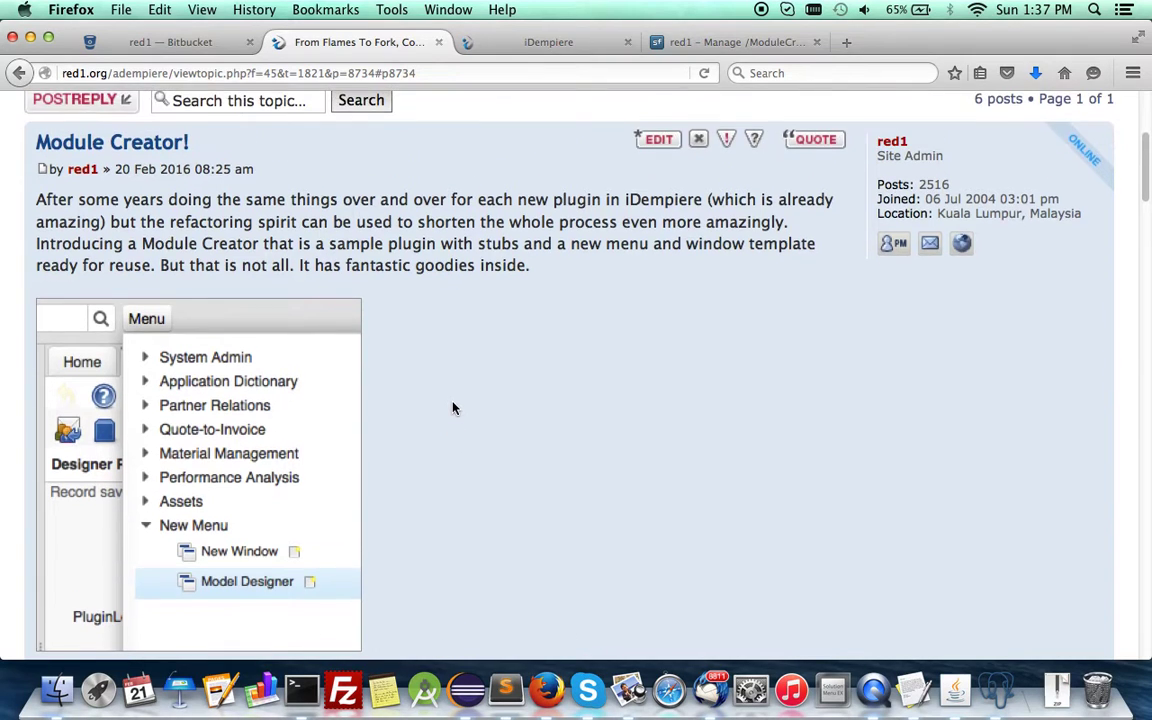
{"action": "scroll", "coordinate": [453, 408], "scroll_direction": "down", "scroll_amount": 1}
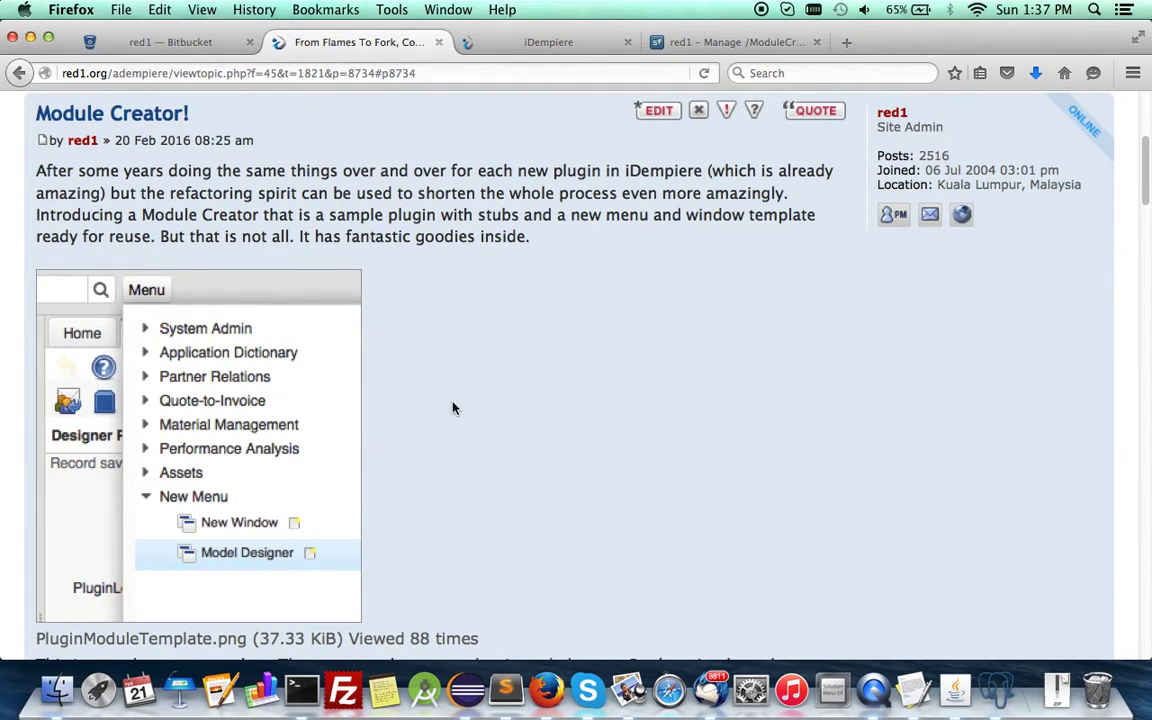
{"action": "scroll", "coordinate": [453, 408], "scroll_direction": "down", "scroll_amount": 1}
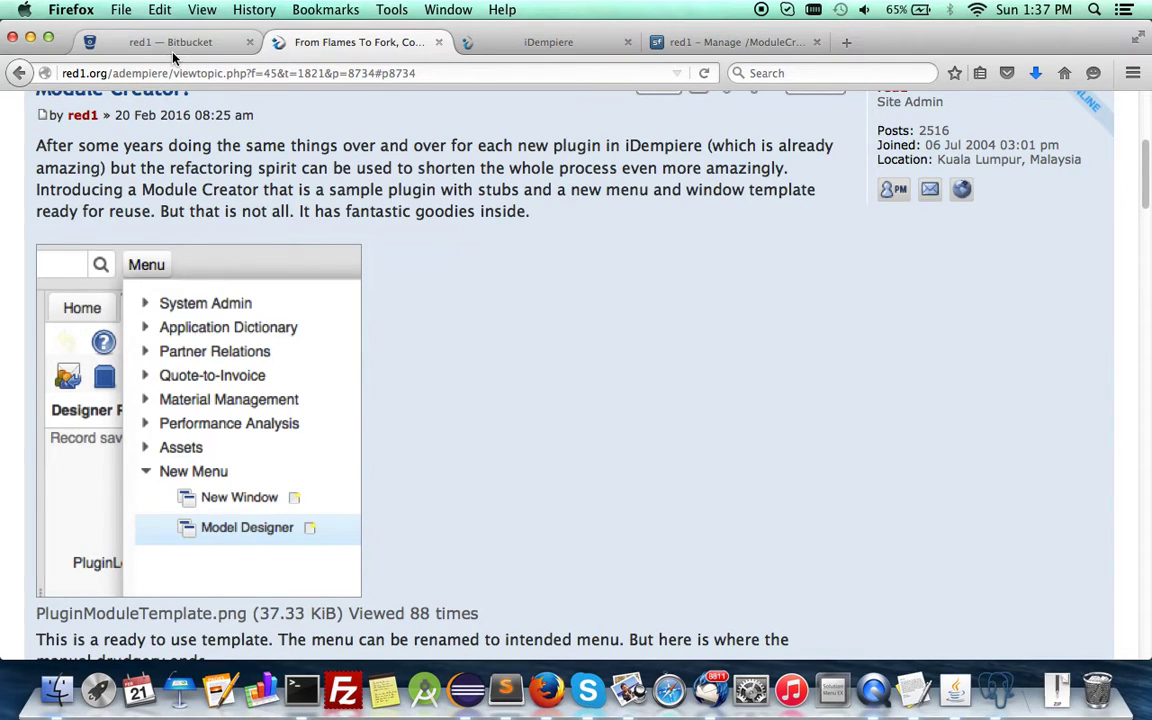
Step: Review the ModuleCreator files (README.txt, org.my.erp jar, ModuleCreator.zip) and the README setup steps
{"action": "left_click", "coordinate": [762, 43]}
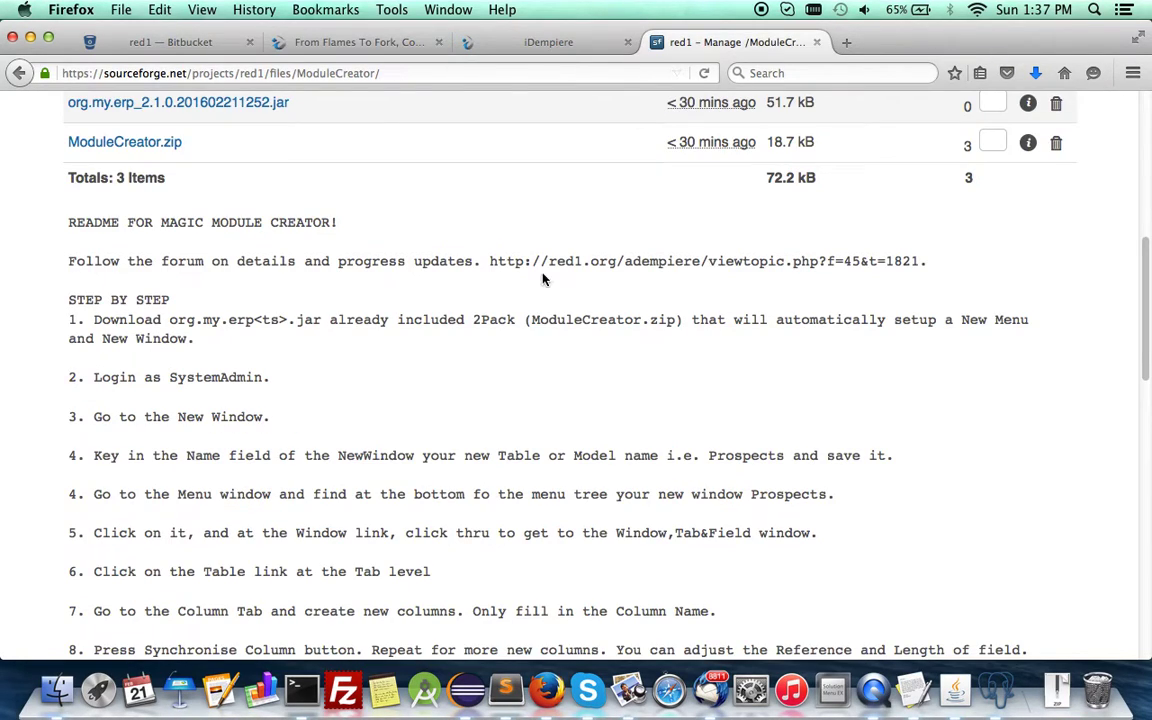
{"action": "scroll", "coordinate": [543, 279], "scroll_direction": "up", "scroll_amount": 5}
{"action": "scroll", "coordinate": [543, 279], "scroll_direction": "up", "scroll_amount": 3}
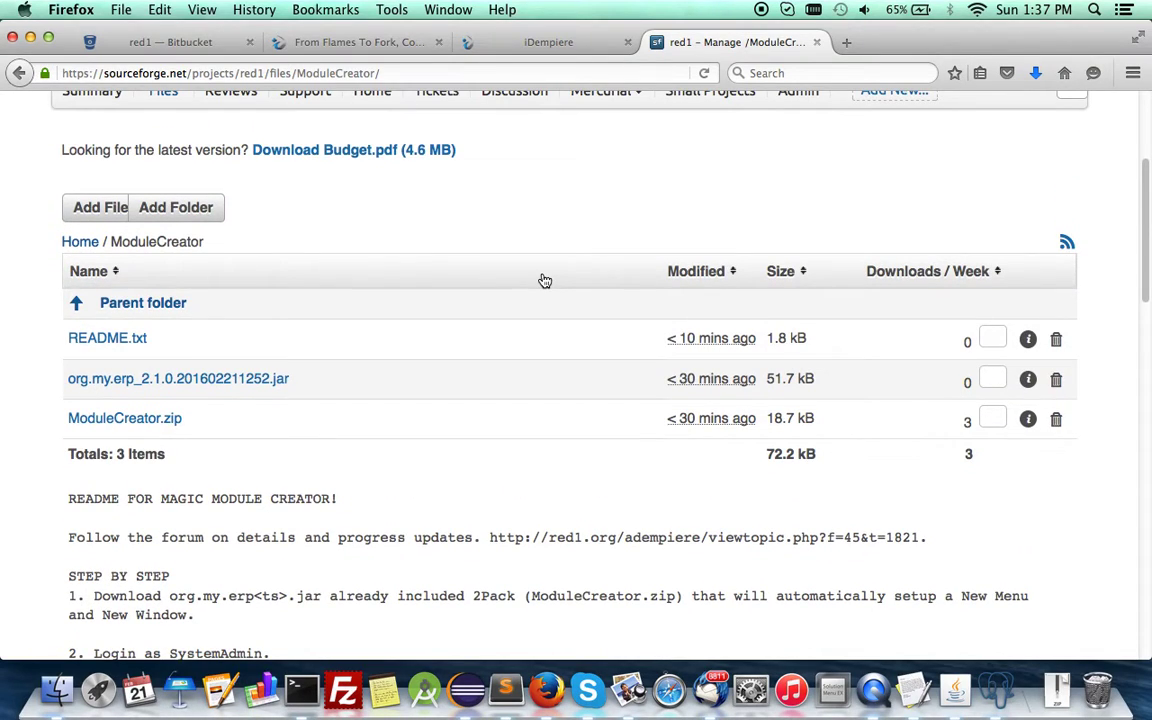
{"action": "scroll", "coordinate": [543, 279], "scroll_direction": "up", "scroll_amount": 1}
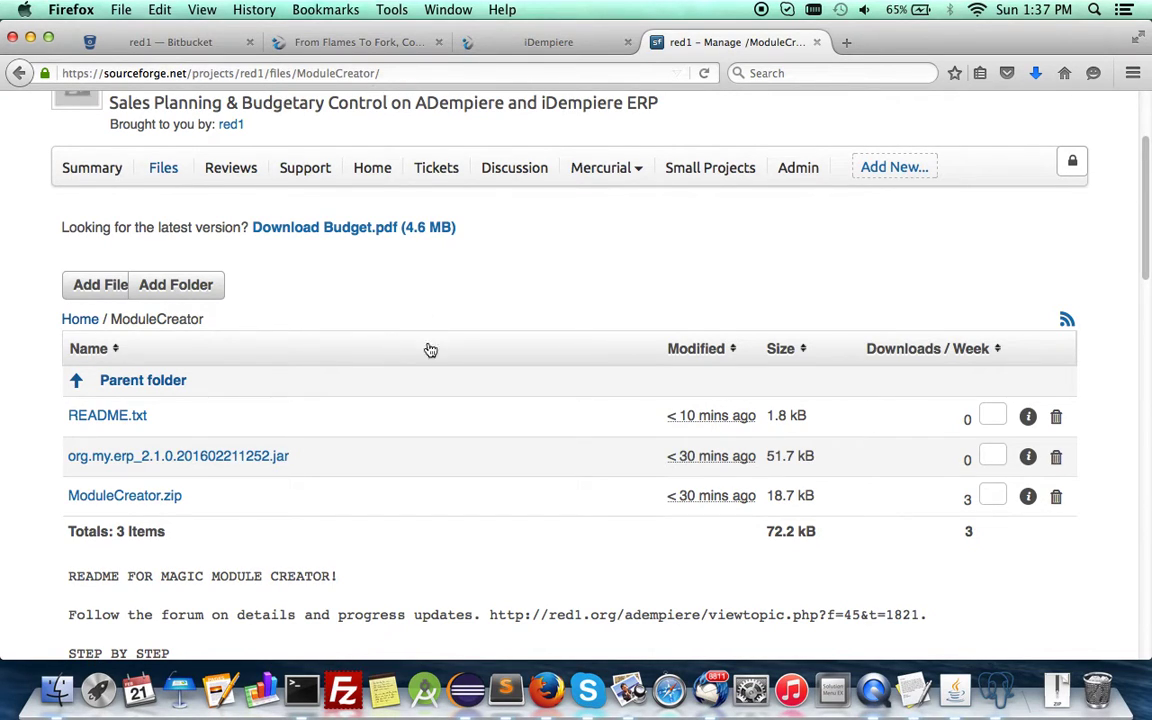
{"action": "scroll", "coordinate": [433, 413], "scroll_direction": "down", "scroll_amount": 3}
{"action": "scroll", "coordinate": [334, 399], "scroll_direction": "down", "scroll_amount": 8}
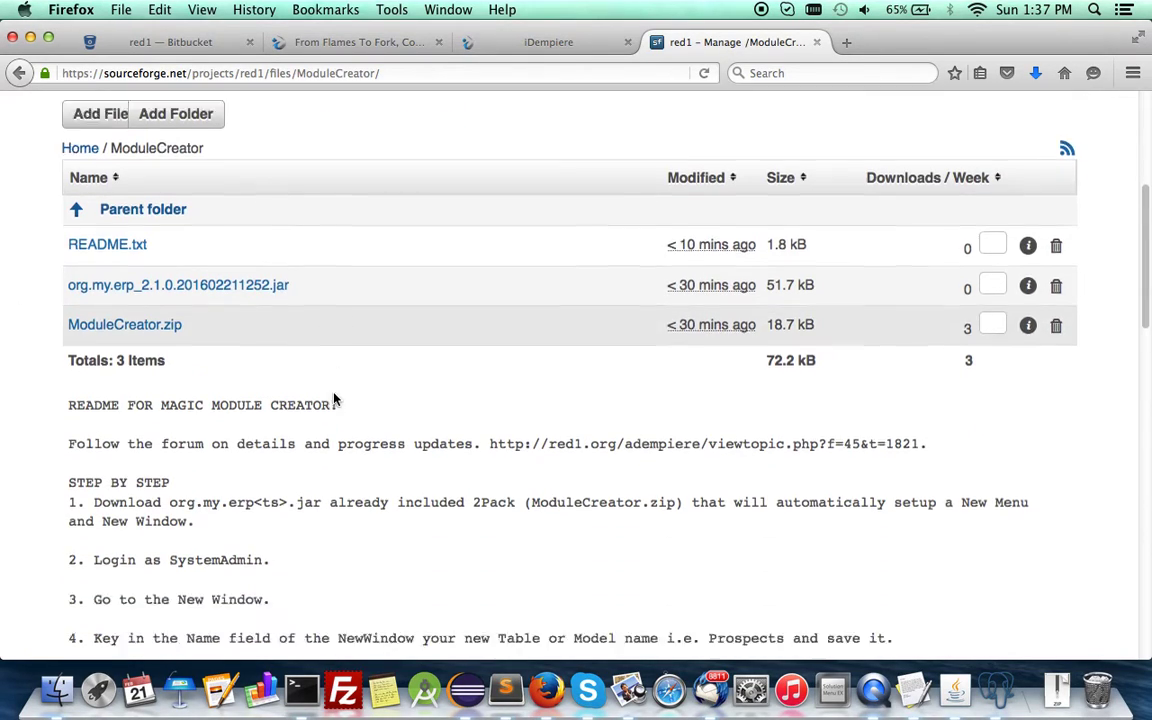
{"action": "scroll", "coordinate": [300, 400], "scroll_direction": "down", "scroll_amount": 3}
{"action": "scroll", "coordinate": [241, 417], "scroll_direction": "up", "scroll_amount": 6}
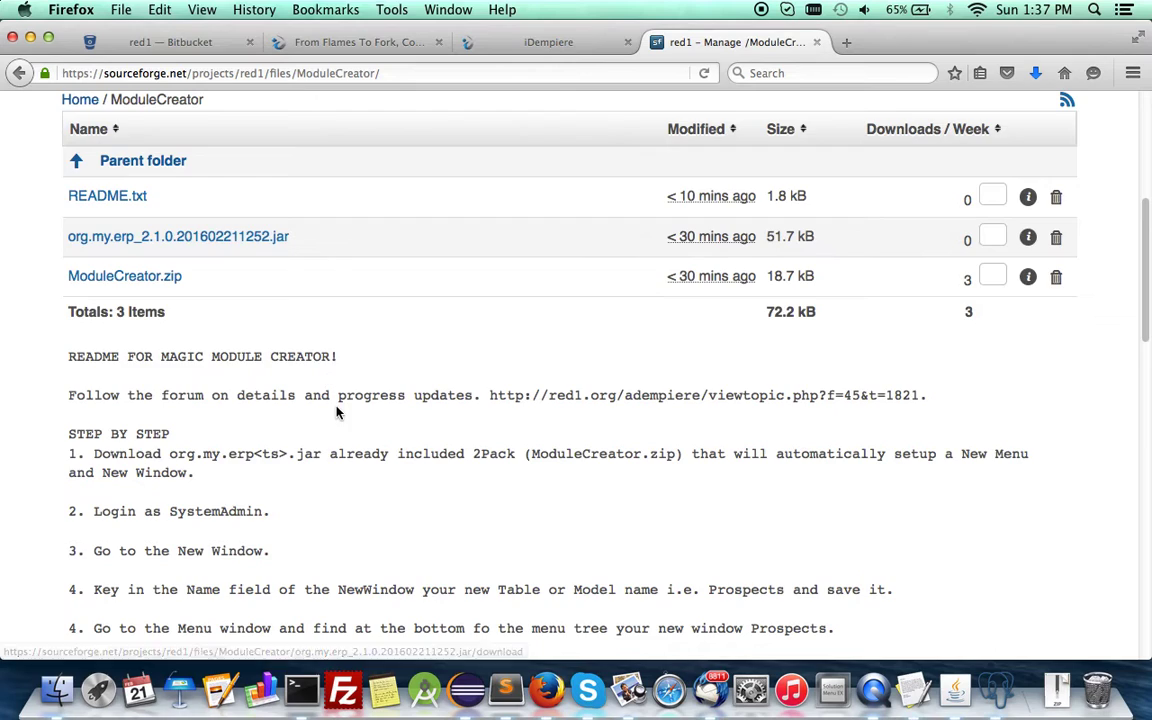
{"action": "scroll", "coordinate": [300, 410], "scroll_direction": "down", "scroll_amount": 5}
{"action": "scroll", "coordinate": [245, 300], "scroll_direction": "up", "scroll_amount": 1}
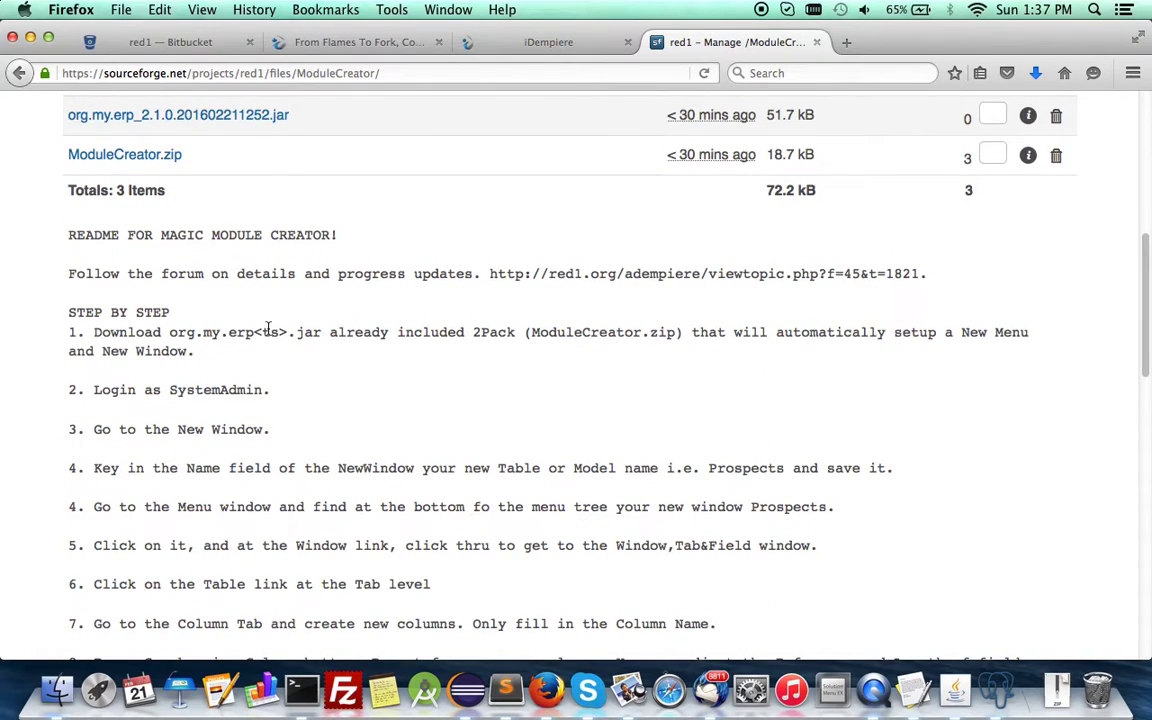
{"action": "scroll", "coordinate": [268, 330], "scroll_direction": "up", "scroll_amount": 2}
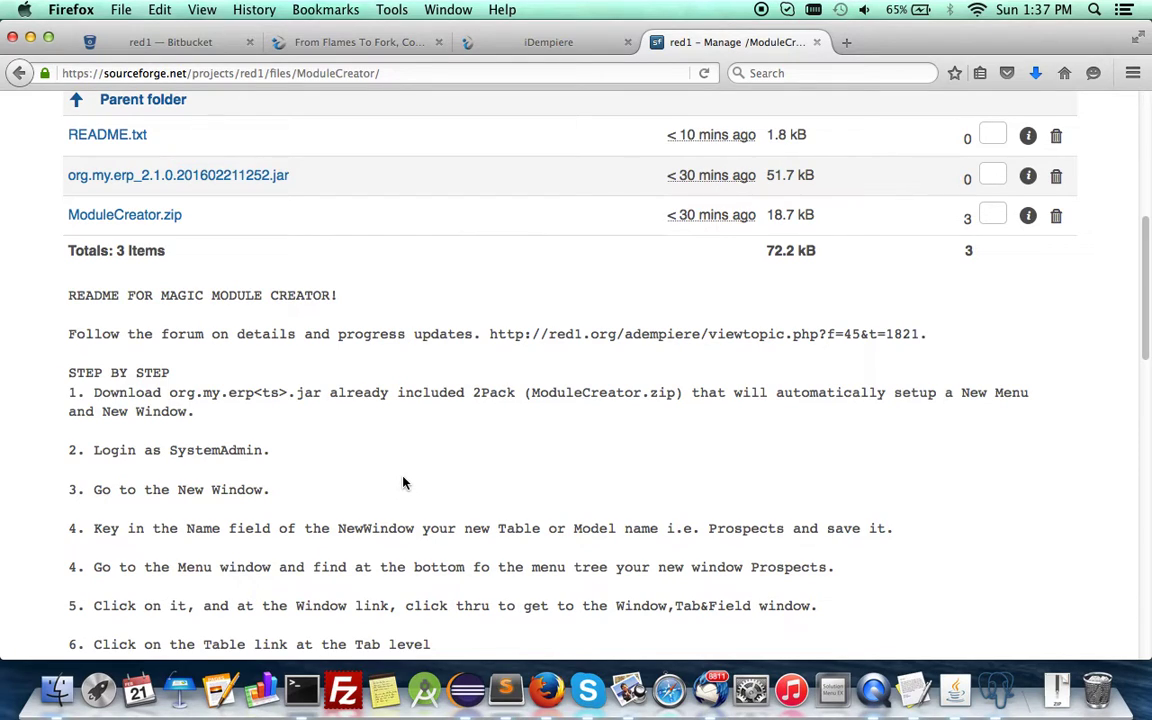
{"action": "scroll", "coordinate": [403, 483], "scroll_direction": "up", "scroll_amount": 1}
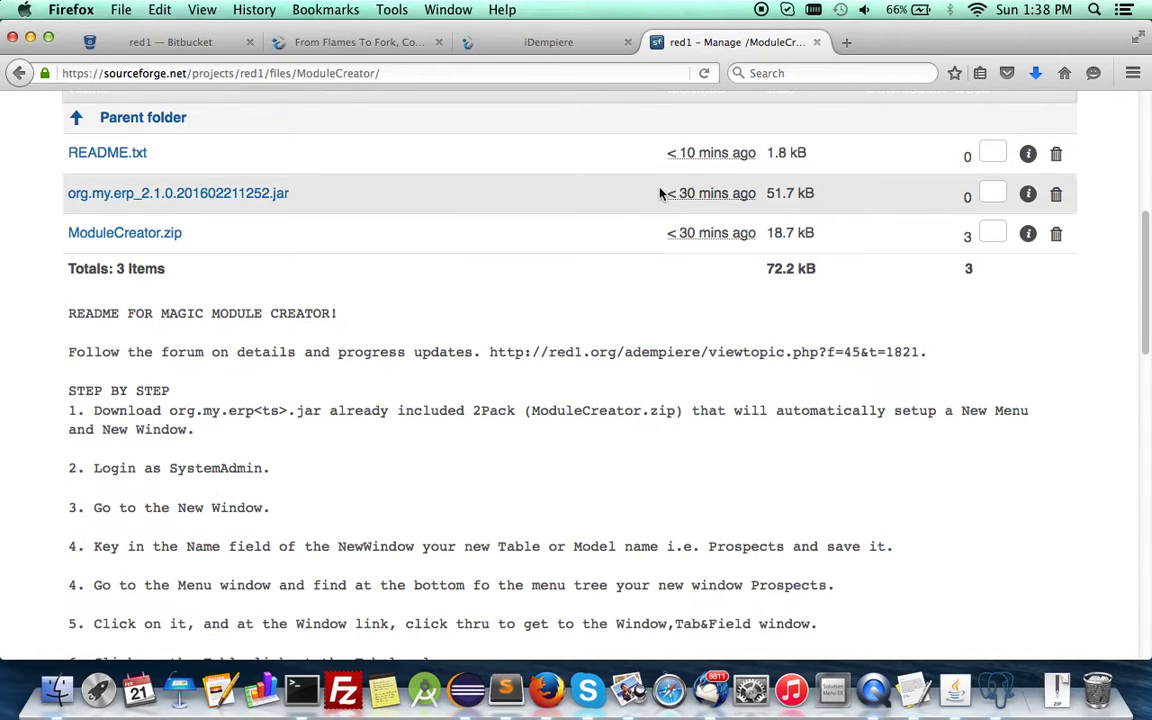
Step: Log in as System Administrator and expand New Menu to reveal New Window and Model Designer
{"action": "left_click", "coordinate": [555, 45]}
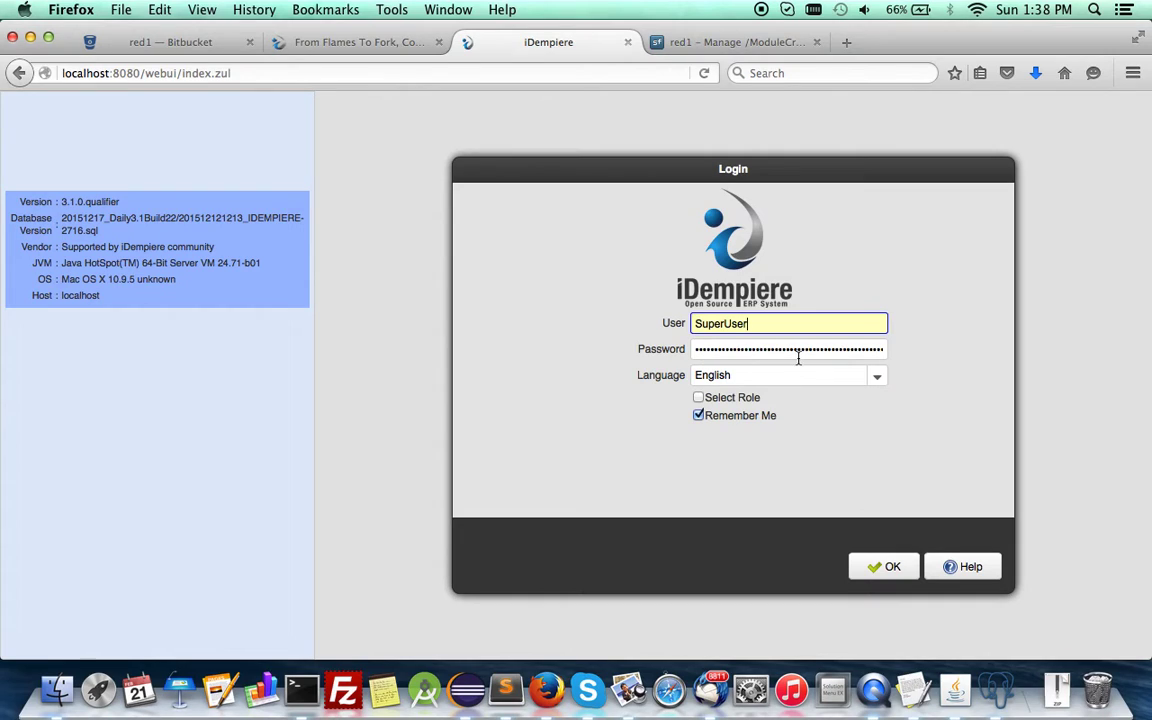
{"action": "left_click", "coordinate": [888, 567]}
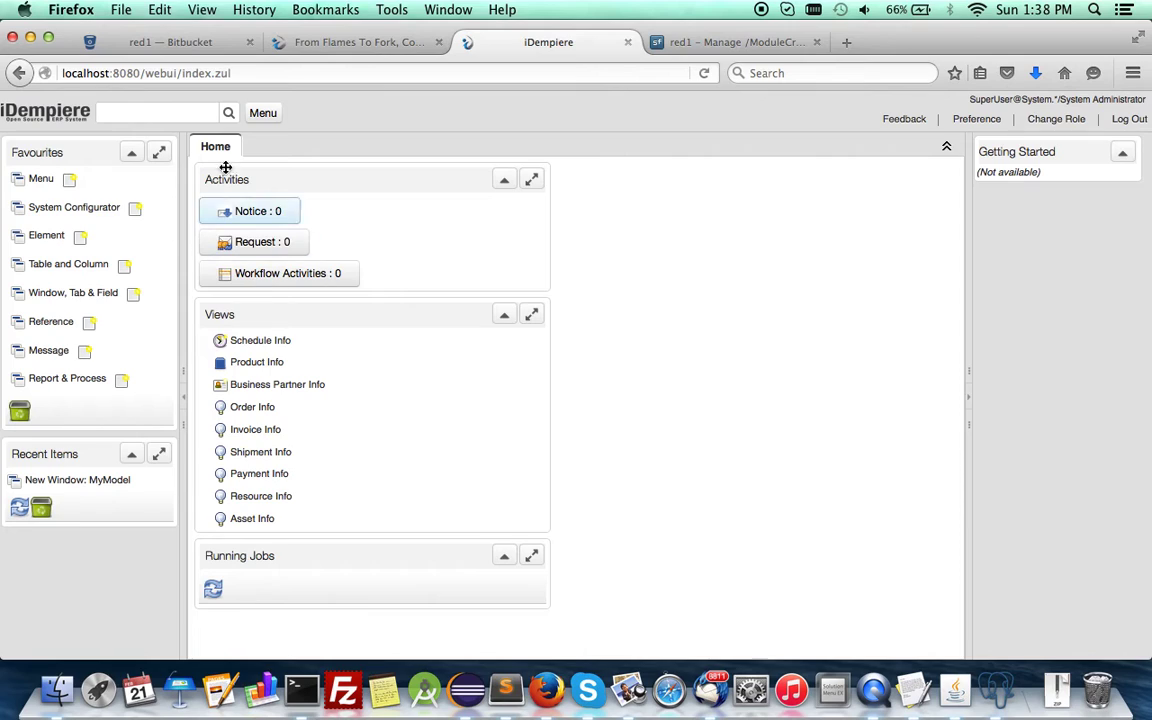
{"action": "left_click", "coordinate": [261, 113]}
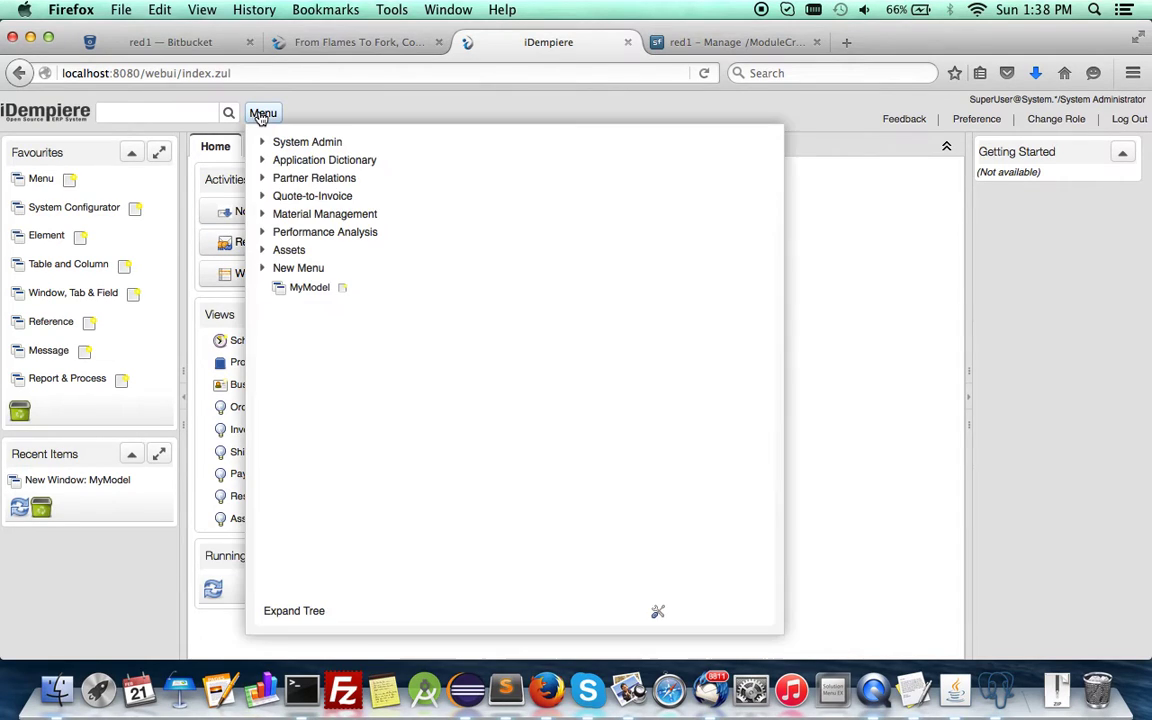
{"action": "left_click", "coordinate": [263, 269]}
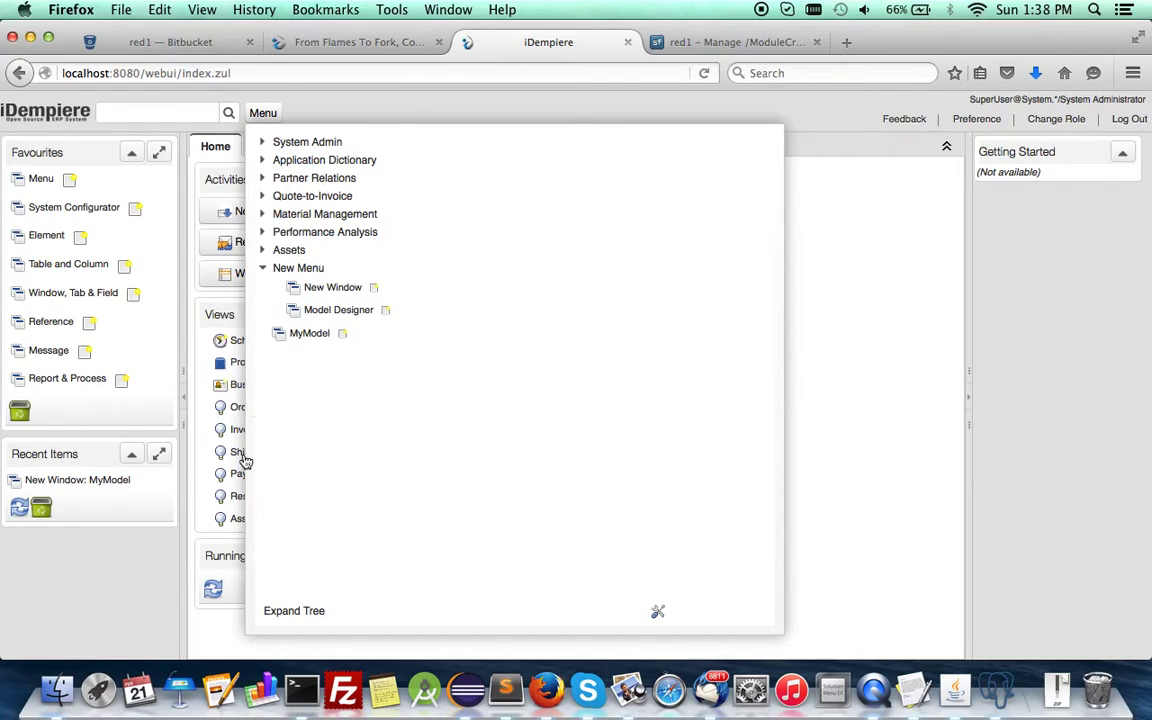
Step: Open the New Window template and replace the MyModel name with Prospects
{"action": "left_click", "coordinate": [348, 289]}
{"action": "left_click", "coordinate": [394, 284]}
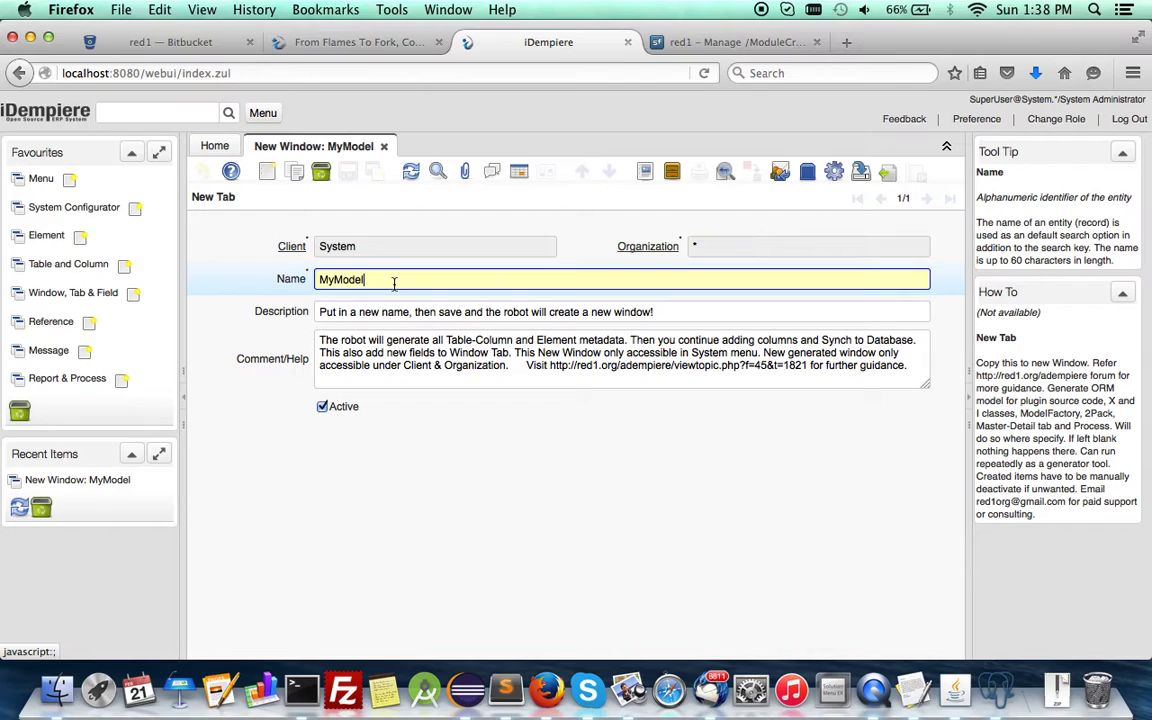
{"action": "key", "text": "BackSpace"}
{"action": "key", "text": "BackSpace"}
{"action": "key", "text": "BackSpace"}
{"action": "key", "text": "BackSpace"}
{"action": "key", "text": "BackSpace"}
{"action": "key", "text": "BackSpace"}
{"action": "key", "text": "BackSpace"}
{"action": "type", "text": "Prospect"}
Step: Check the README instructions, then save the Prospects New Window record
{"action": "left_click", "coordinate": [724, 45]}
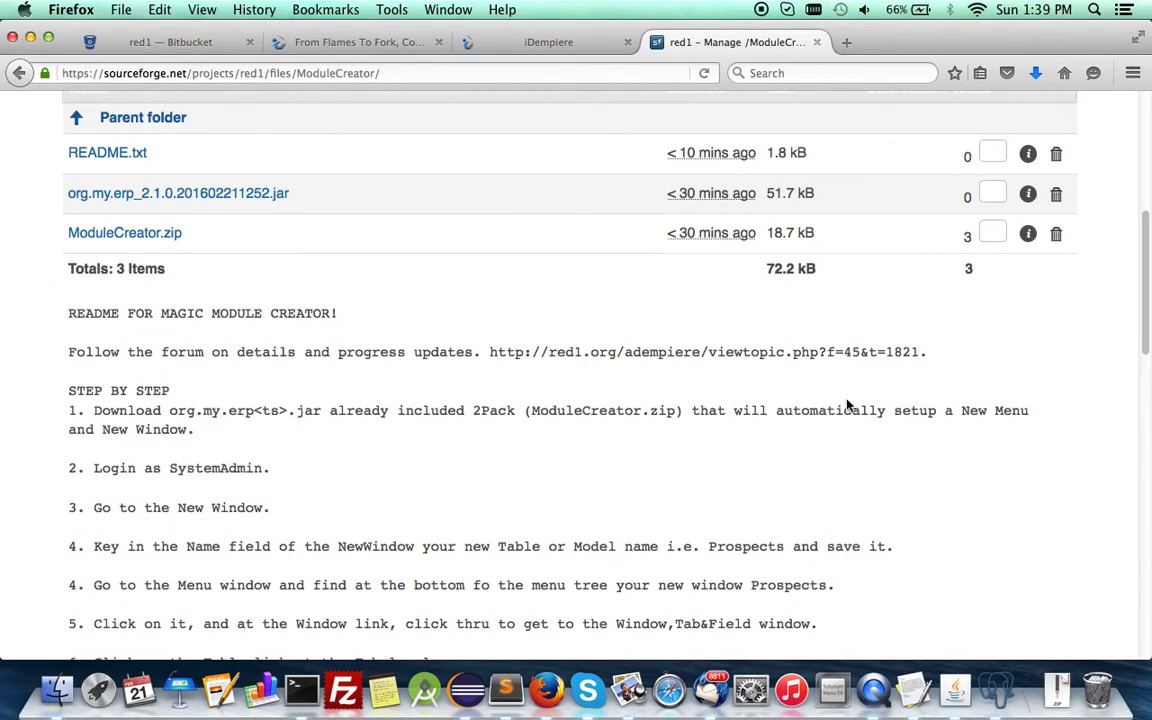
{"action": "scroll", "coordinate": [751, 486], "scroll_direction": "down", "scroll_amount": 1}
{"action": "scroll", "coordinate": [751, 486], "scroll_direction": "down", "scroll_amount": 3}
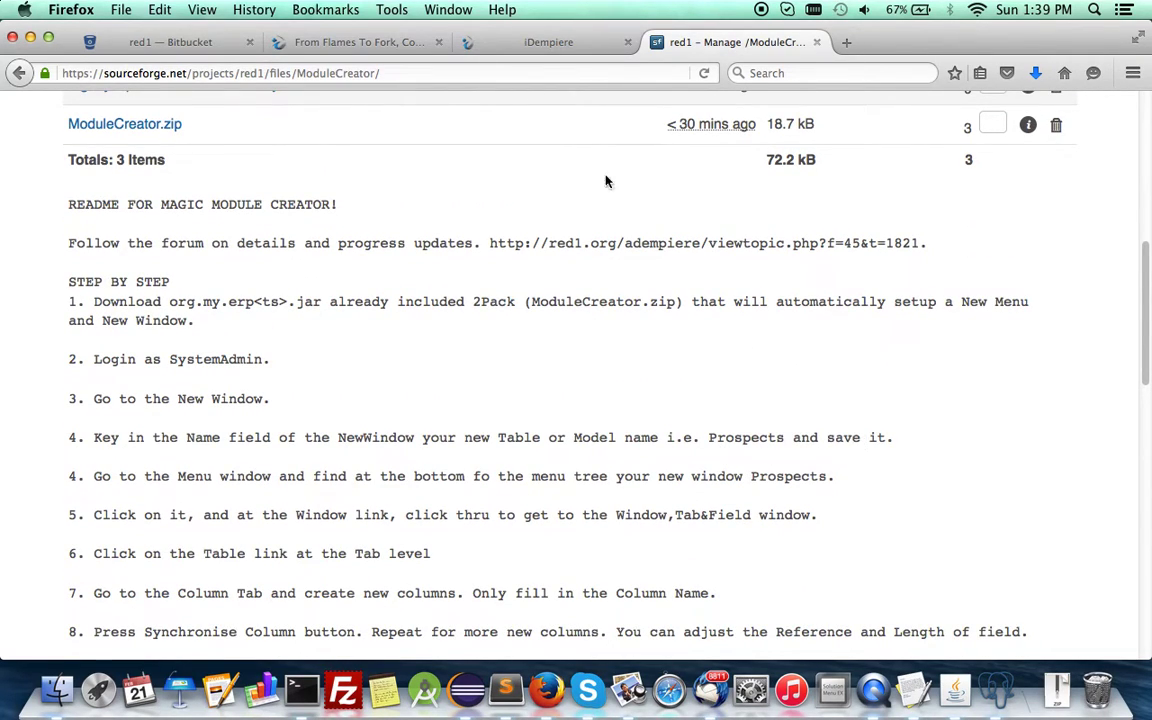
{"action": "left_click", "coordinate": [555, 41]}
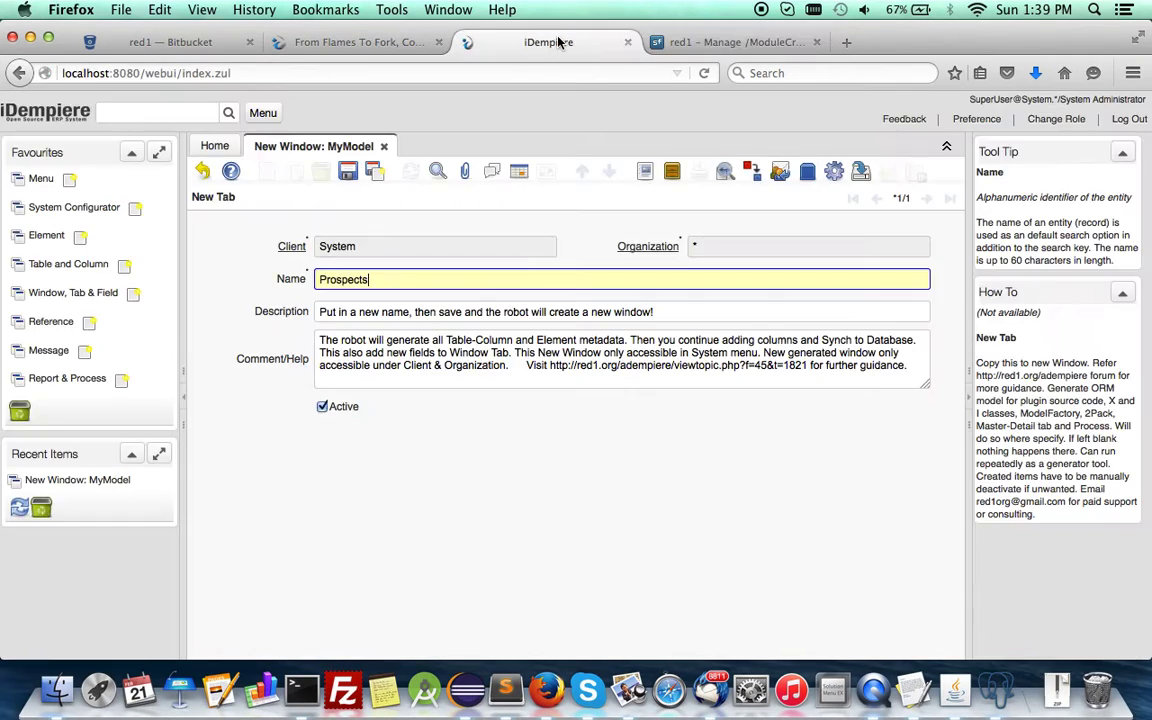
{"action": "left_click", "coordinate": [350, 173]}
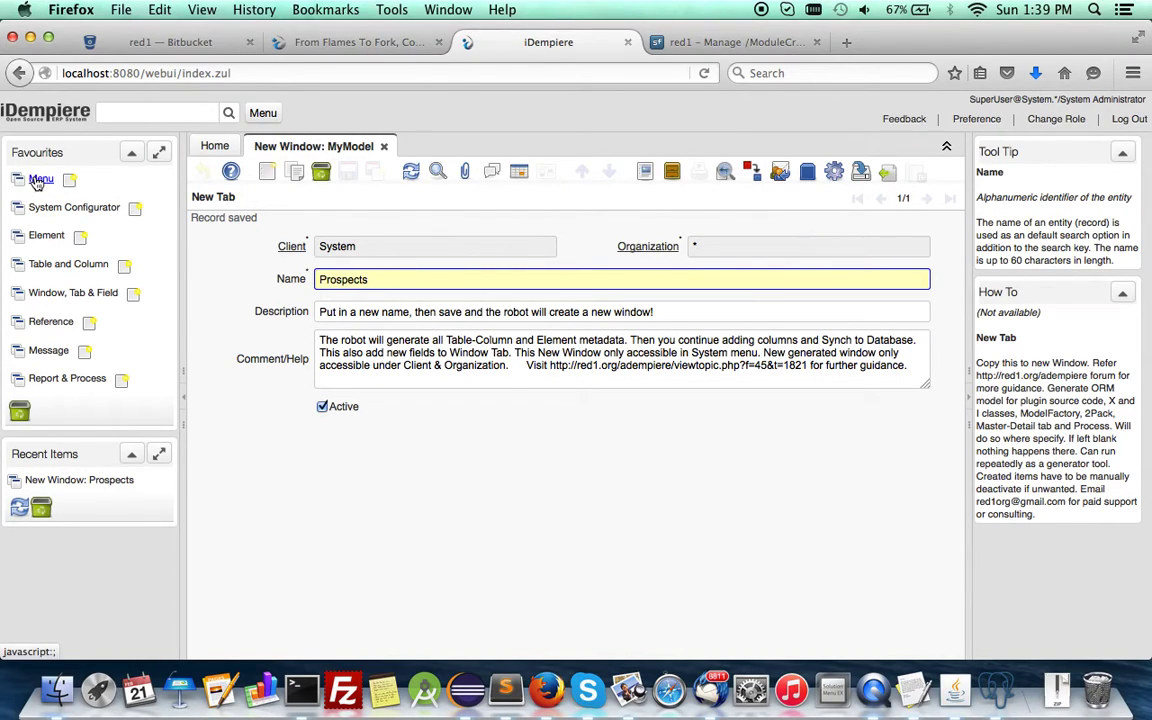
{"action": "left_click", "coordinate": [703, 41]}
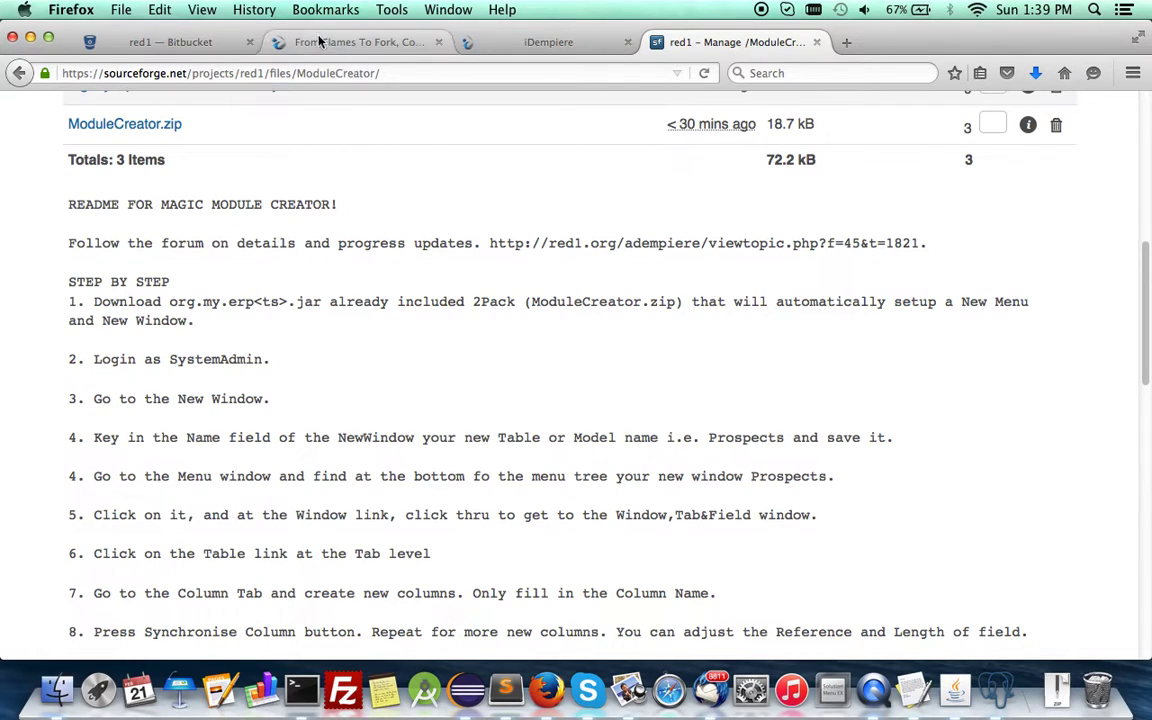
{"action": "left_click", "coordinate": [456, 42]}
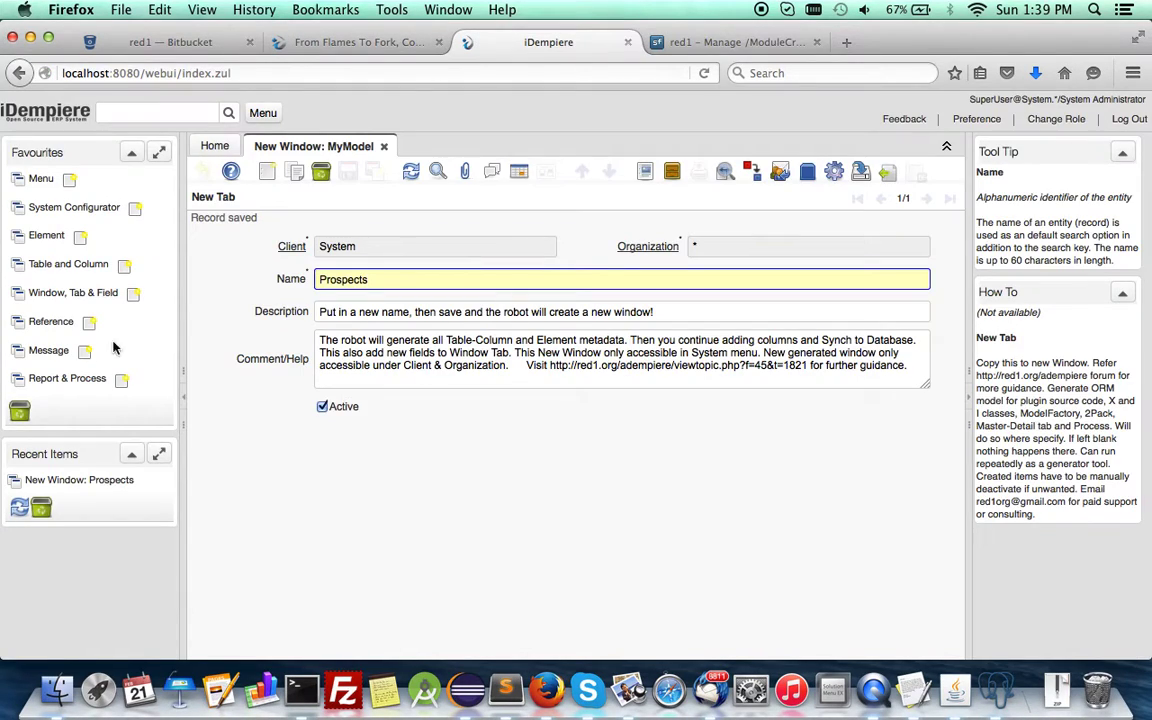
Step: Find New Menu > Prospects in the Menu window and zoom to its Window definition
{"action": "left_click", "coordinate": [156, 176]}
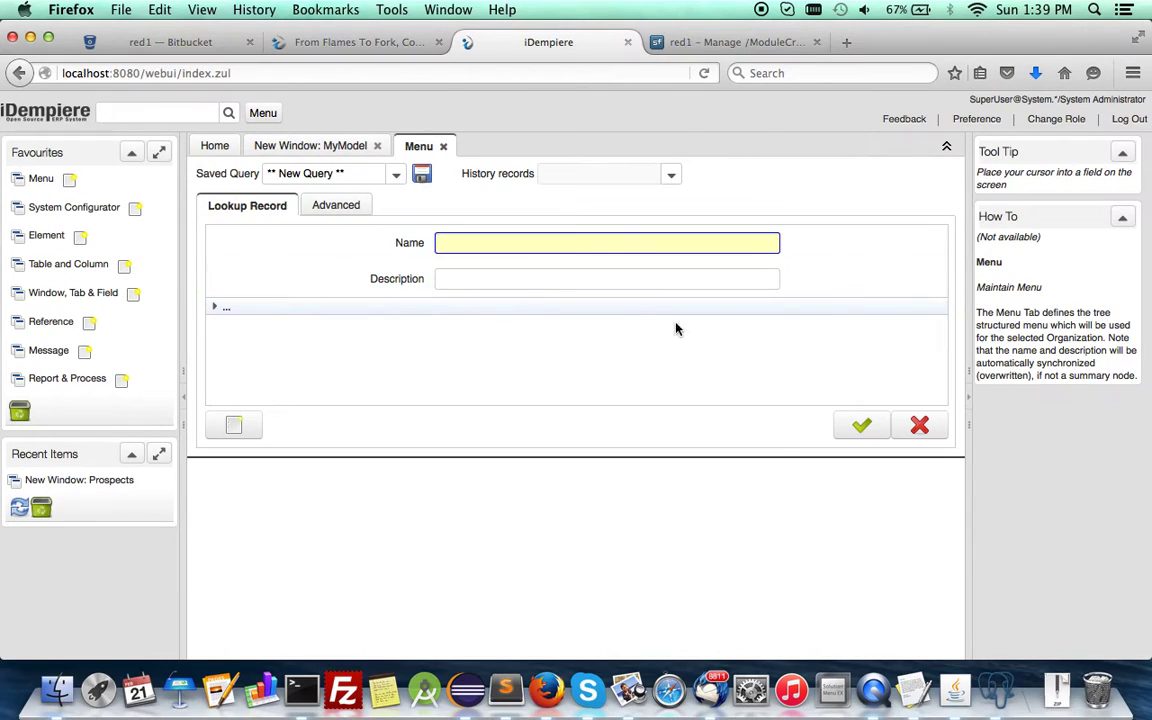
{"action": "left_click", "coordinate": [861, 428]}
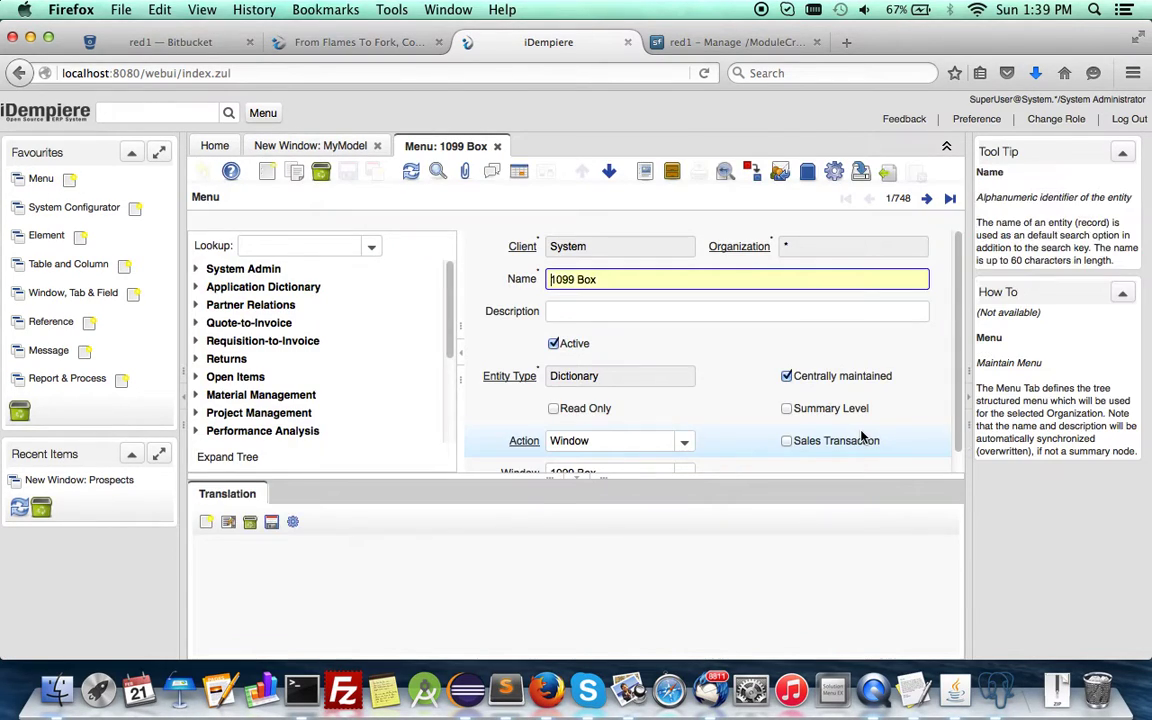
{"action": "scroll", "coordinate": [390, 400], "scroll_direction": "down", "scroll_amount": 10}
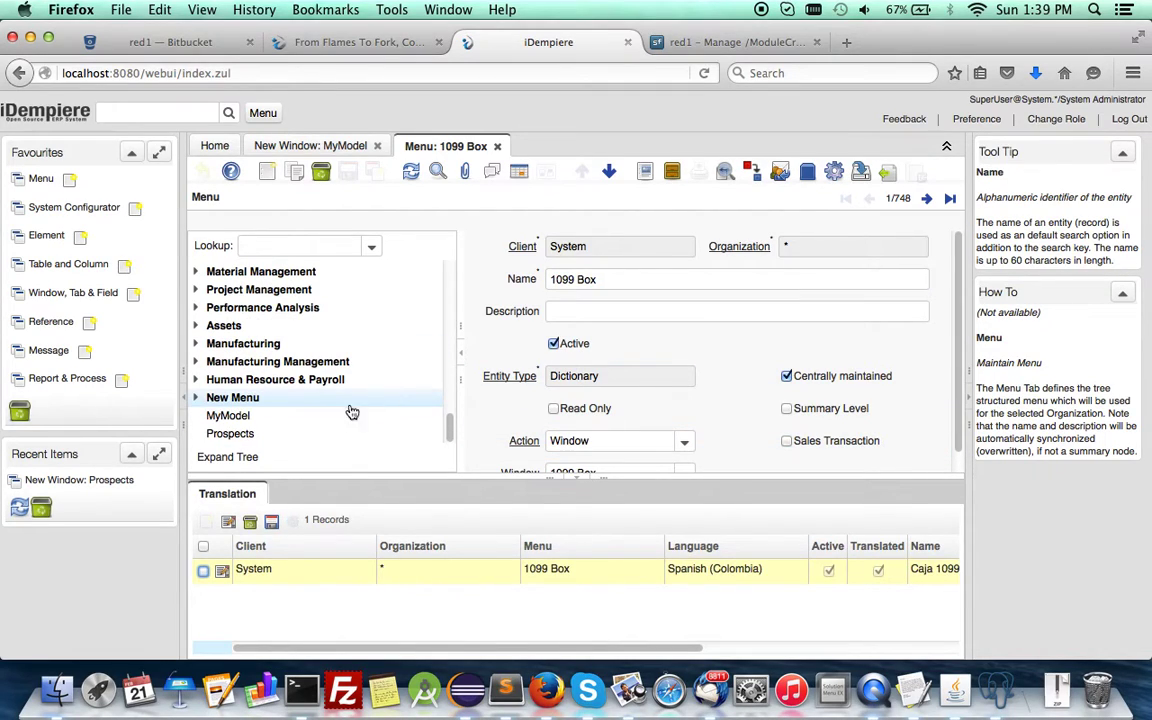
{"action": "left_click", "coordinate": [228, 436]}
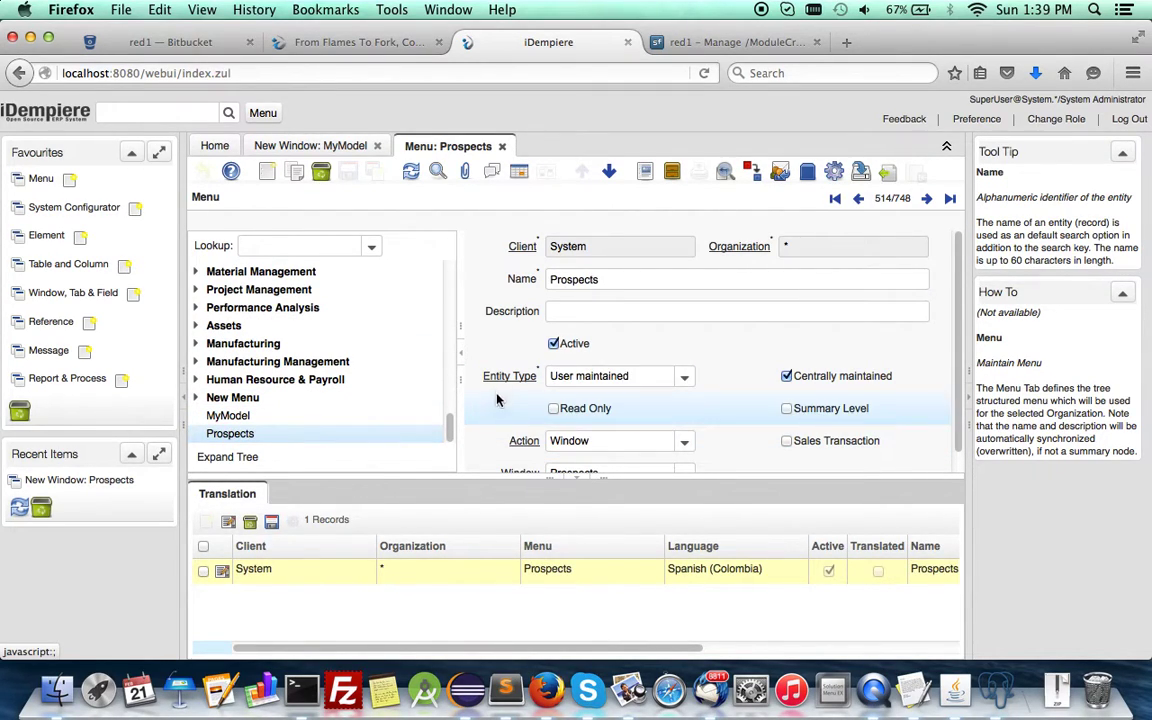
{"action": "scroll", "coordinate": [485, 320], "scroll_direction": "down", "scroll_amount": 1}
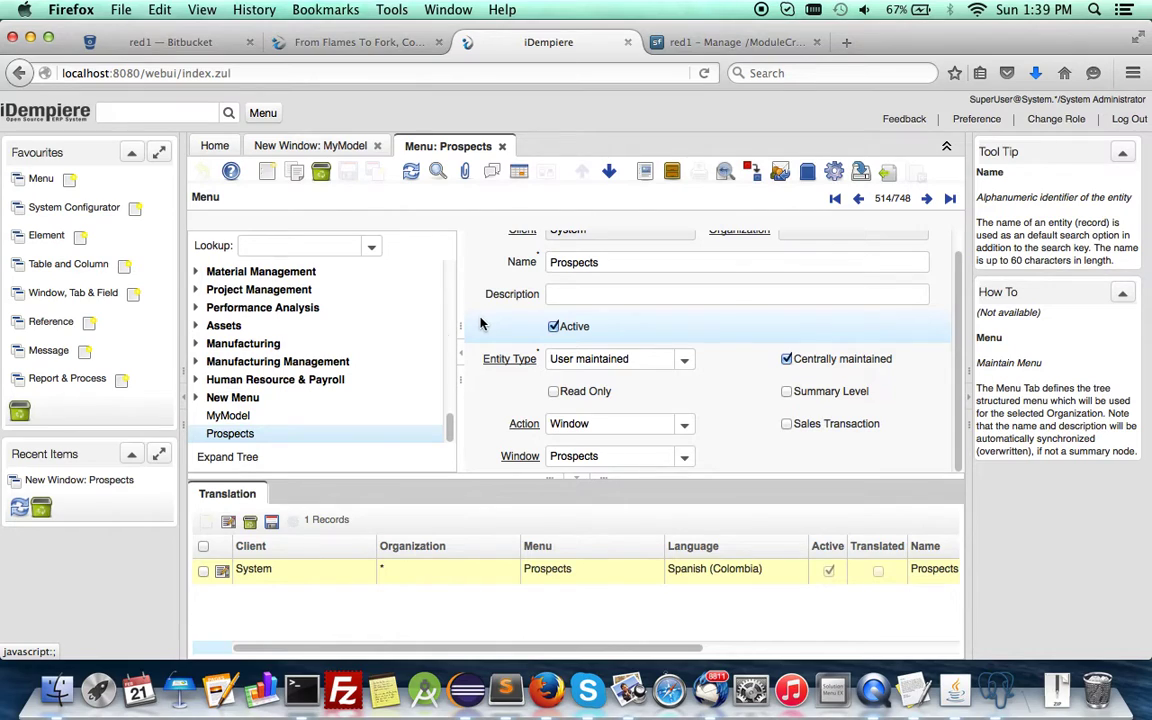
{"action": "left_click", "coordinate": [521, 457]}
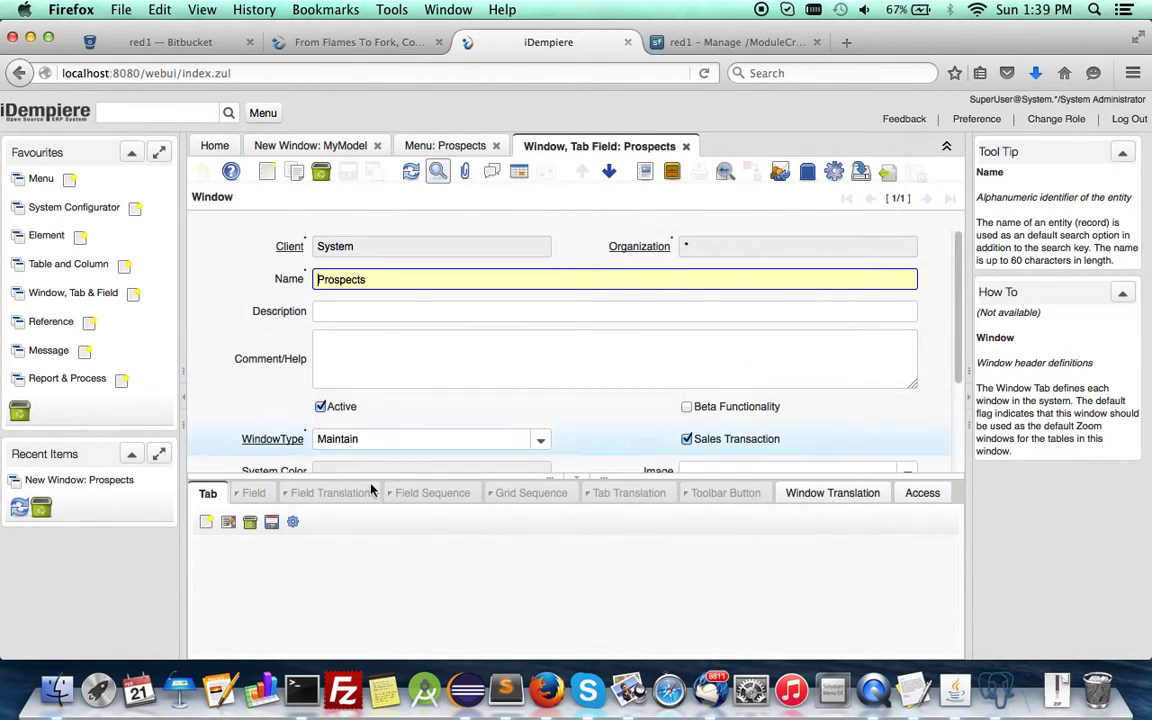
Step: Compare with the README and confirm the Prospects tab uses table MY_Prospects_Prospects
{"action": "scroll", "coordinate": [446, 371], "scroll_direction": "down", "scroll_amount": 3}
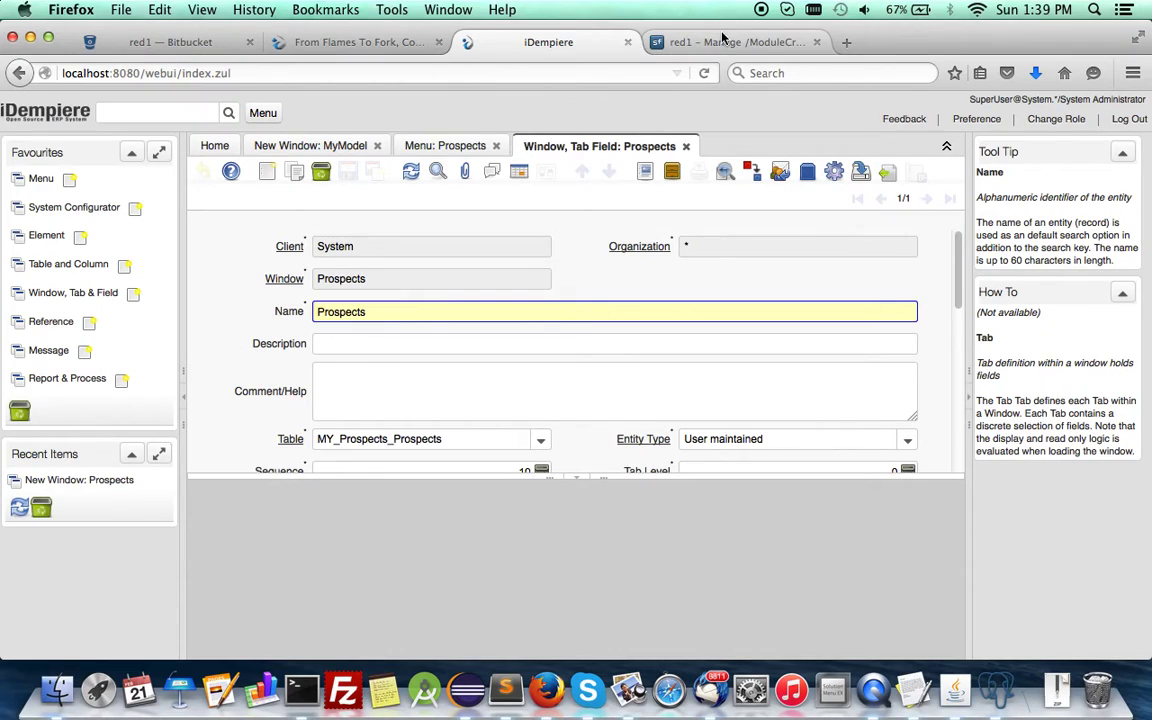
{"action": "key", "text": "ctrl+Tab"}
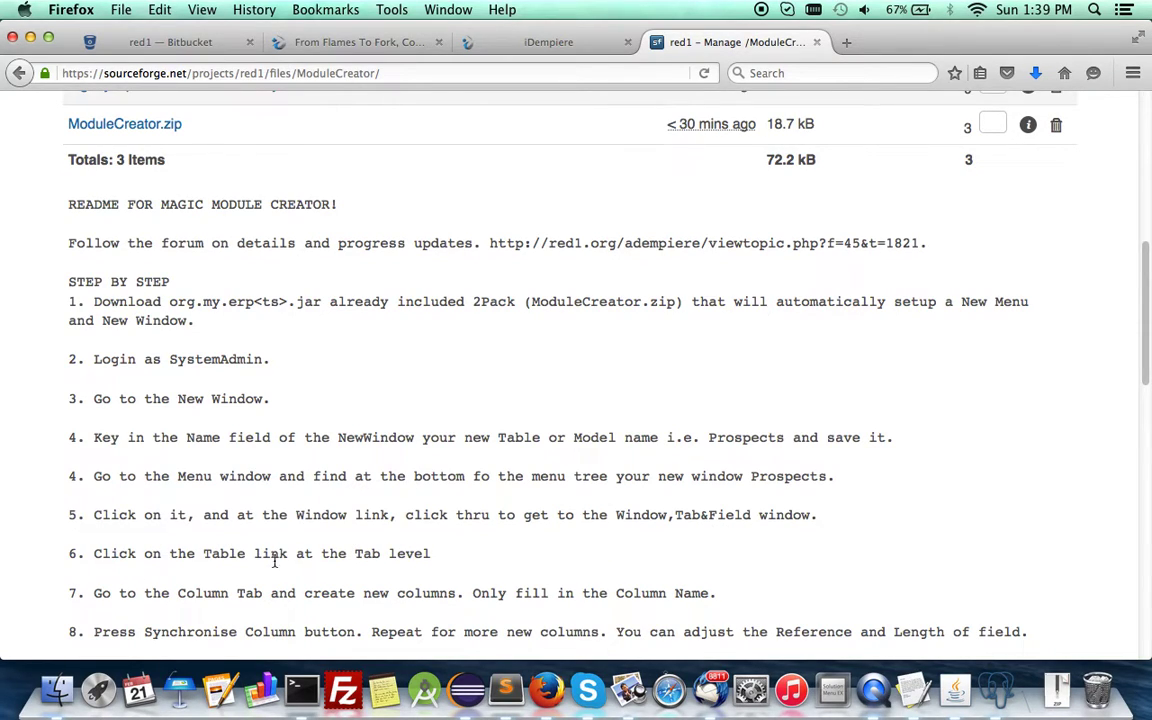
{"action": "left_click", "coordinate": [478, 41]}
{"action": "scroll", "coordinate": [407, 320], "scroll_direction": "down", "scroll_amount": 1}
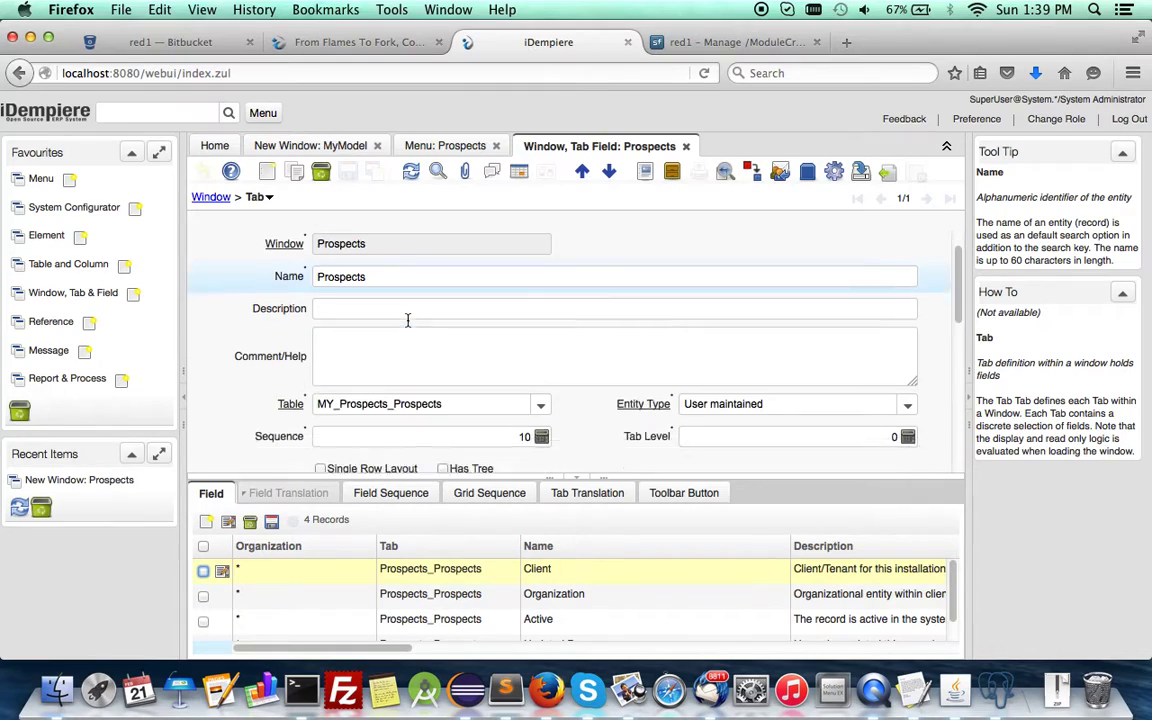
{"action": "scroll", "coordinate": [407, 320], "scroll_direction": "down", "scroll_amount": 5}
{"action": "scroll", "coordinate": [350, 300], "scroll_direction": "up", "scroll_amount": 3}
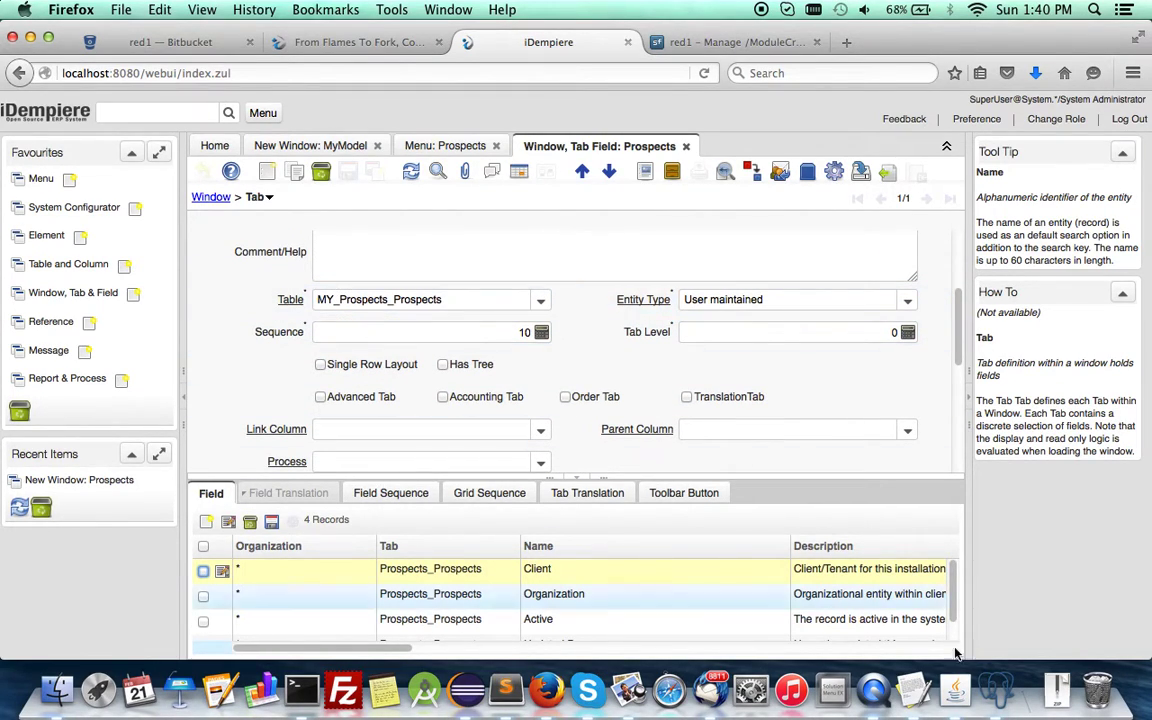
{"action": "left_click", "coordinate": [1000, 697]}
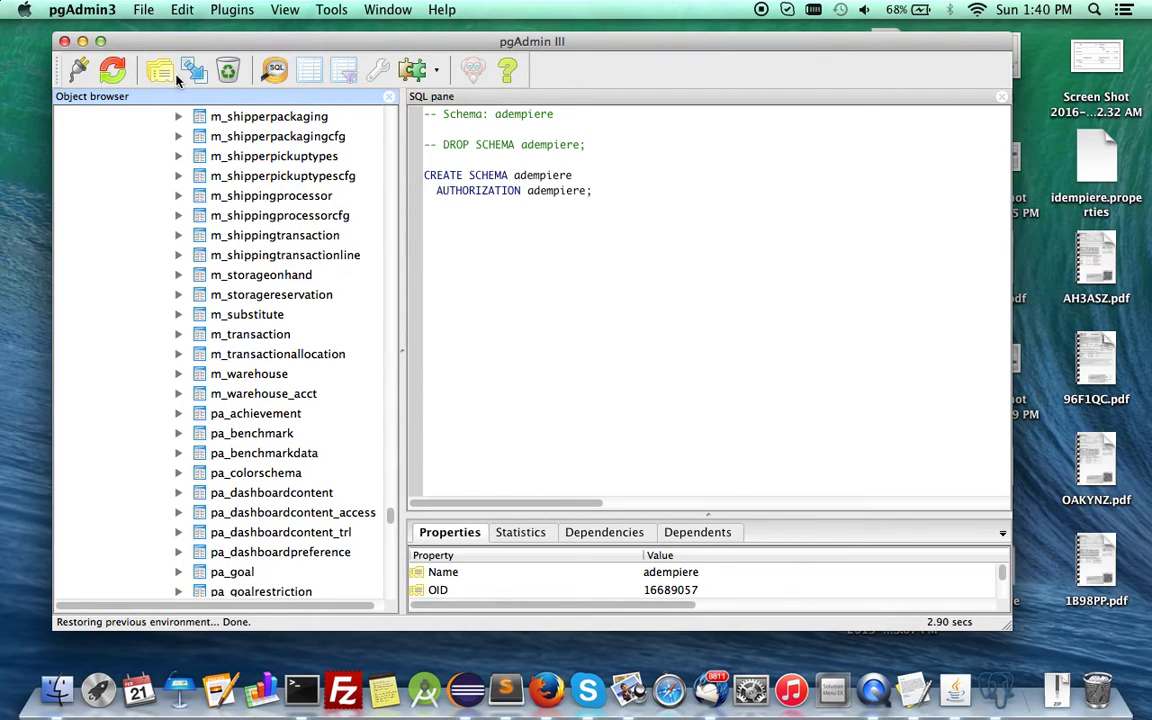
Step: Refresh the adempiere schema and inspect my_prospects' CREATE TABLE script and eight columns
{"action": "left_click", "coordinate": [110, 75]}
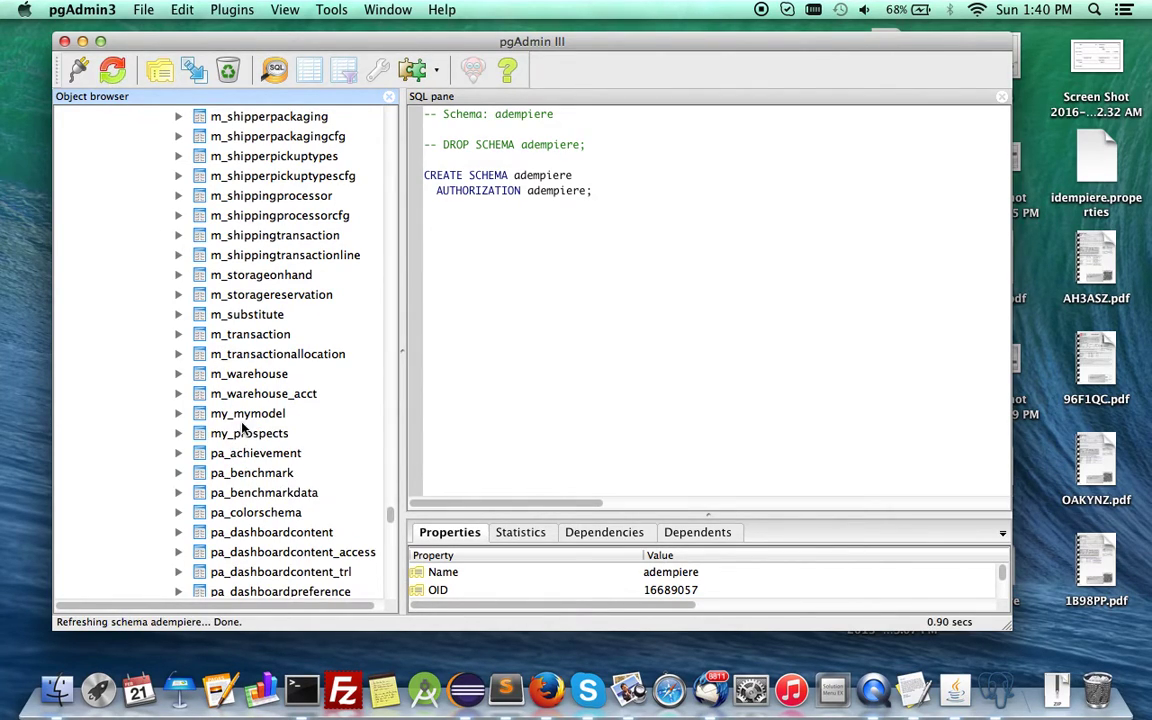
{"action": "left_click", "coordinate": [234, 440]}
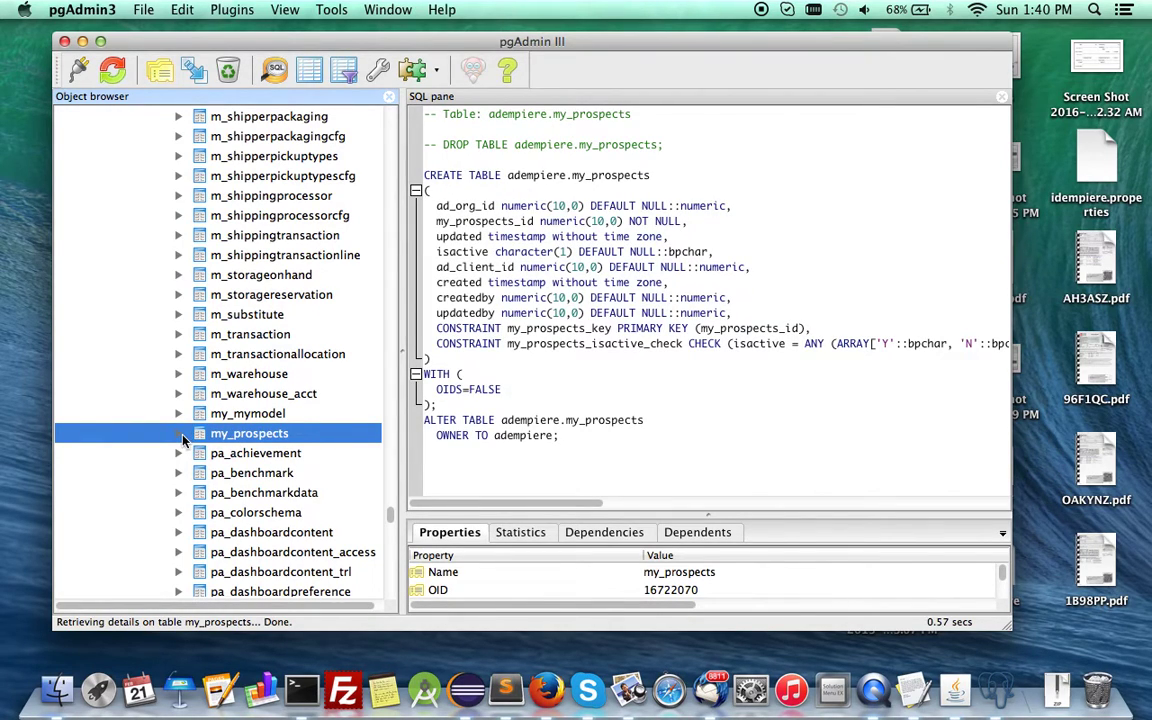
{"action": "left_click", "coordinate": [181, 435]}
{"action": "left_click", "coordinate": [192, 435]}
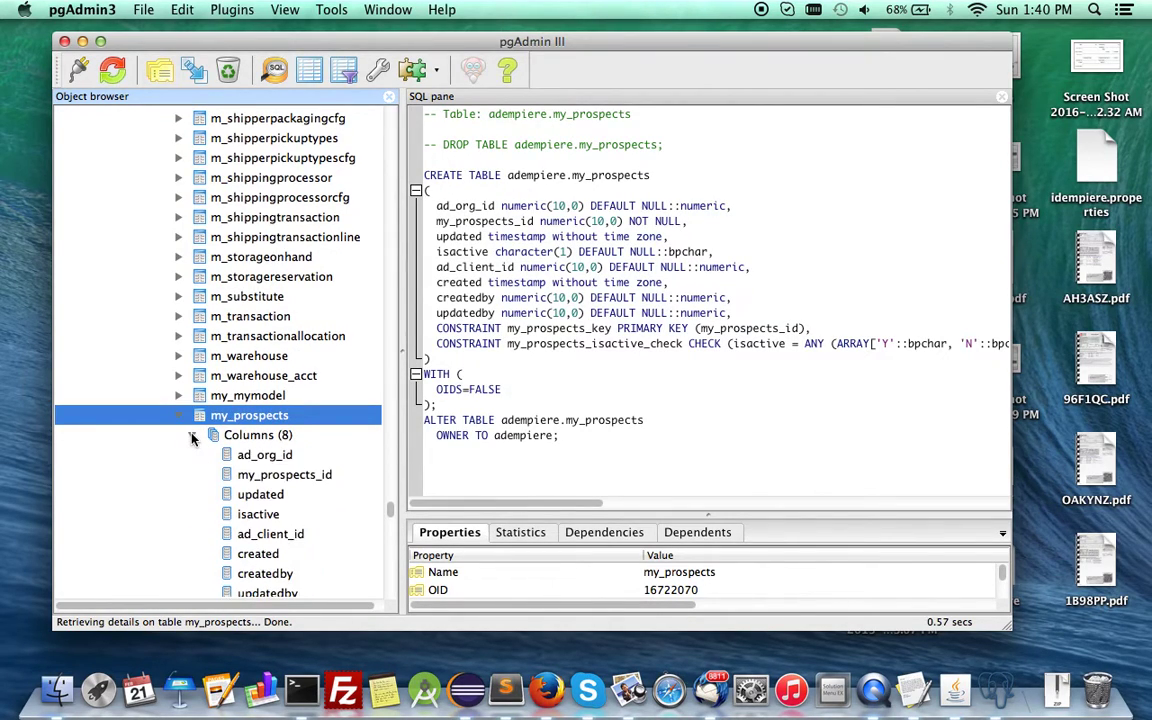
{"action": "scroll", "coordinate": [192, 437], "scroll_direction": "down", "scroll_amount": 5}
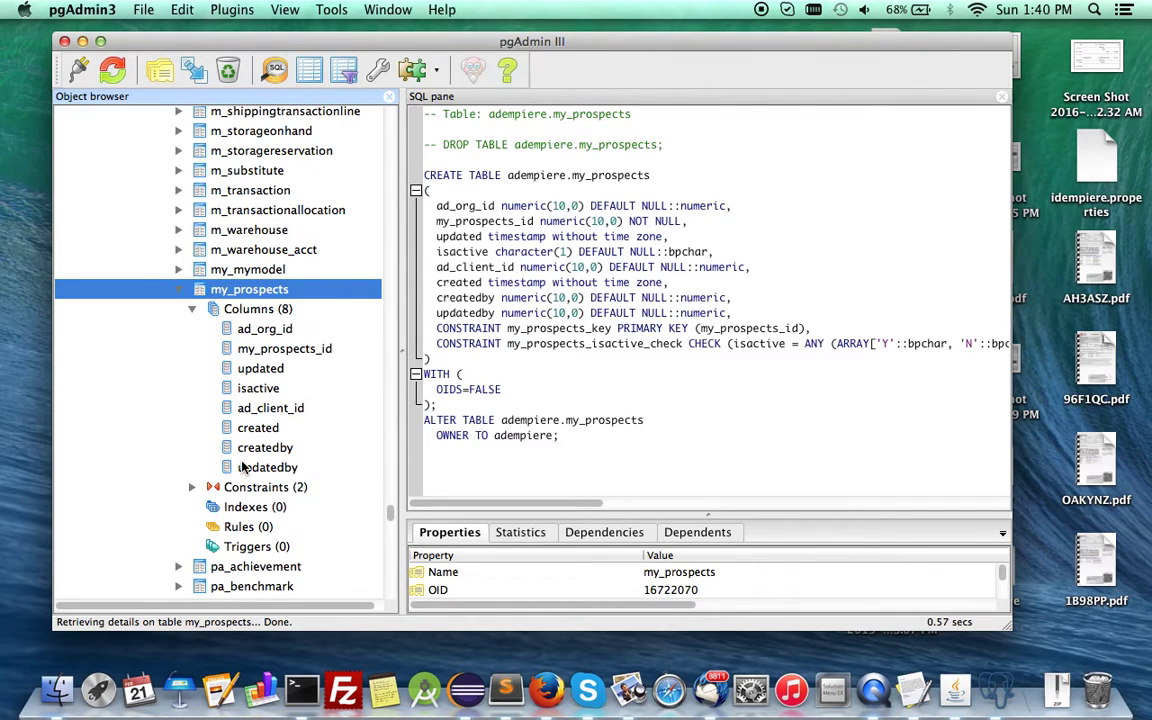
{"action": "left_click", "coordinate": [546, 690]}
Step: Scroll the ModuleCreator README to its later steps, from creating columns to Print Preview
{"action": "scroll", "coordinate": [684, 378], "scroll_direction": "down", "scroll_amount": 3}
{"action": "scroll", "coordinate": [684, 375], "scroll_direction": "up", "scroll_amount": 2}
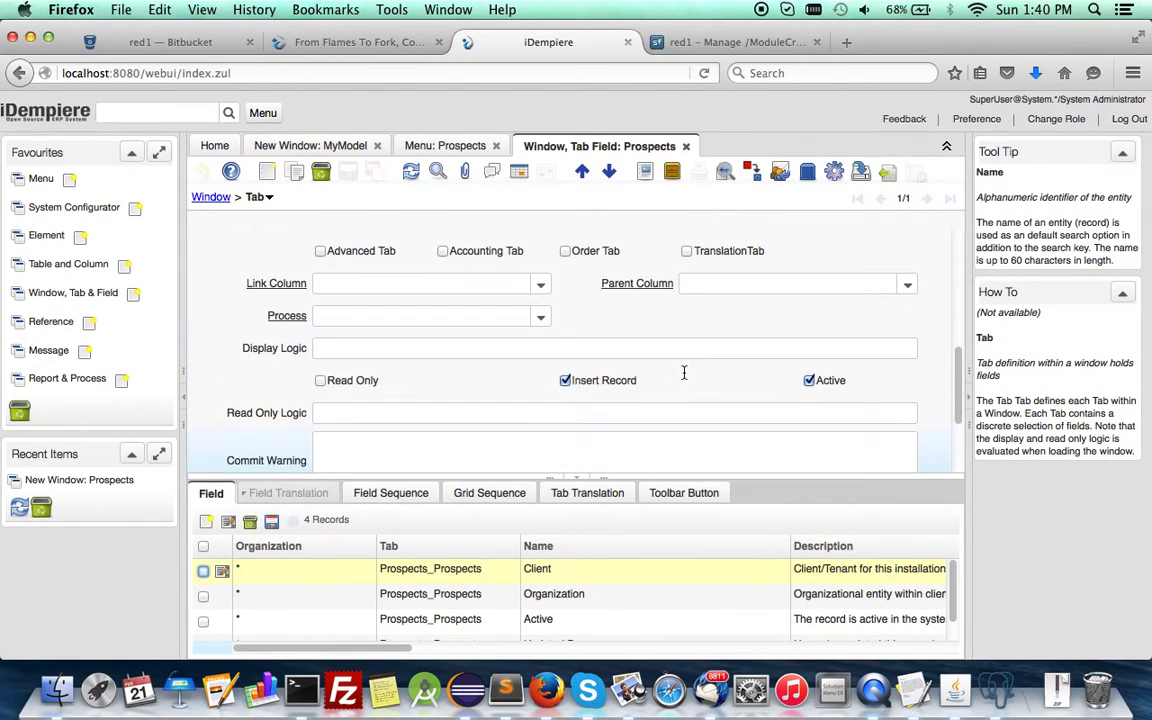
{"action": "scroll", "coordinate": [684, 373], "scroll_direction": "up", "scroll_amount": 2}
{"action": "scroll", "coordinate": [684, 372], "scroll_direction": "up", "scroll_amount": 4}
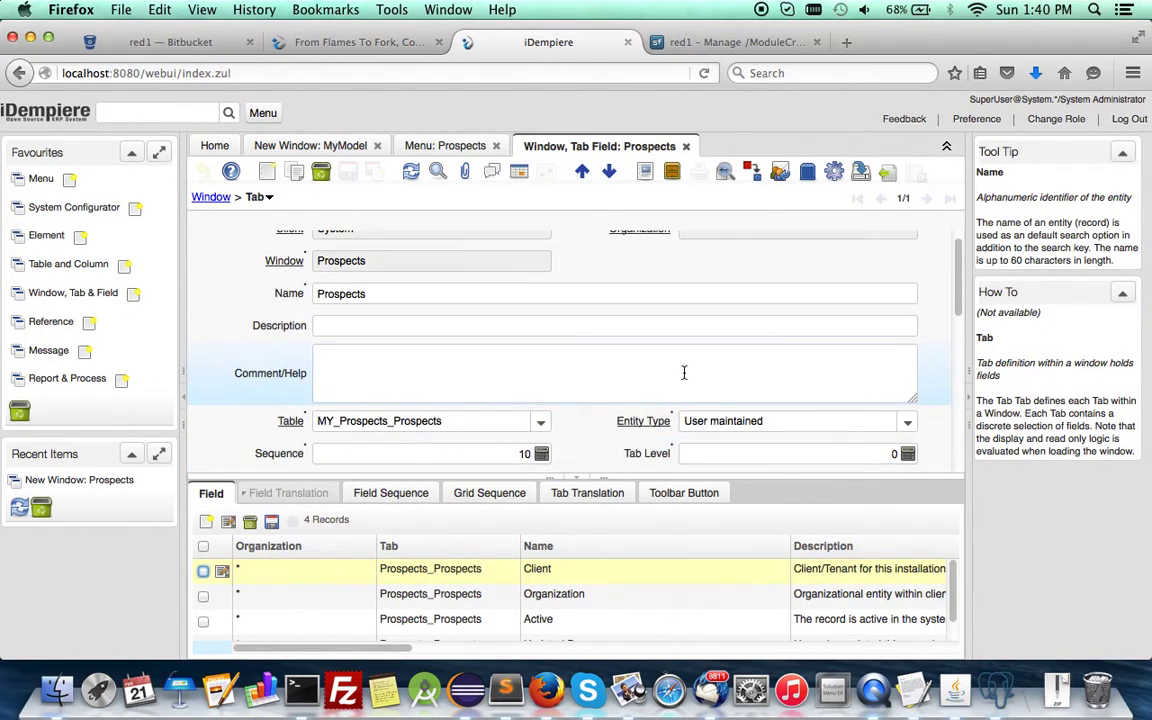
{"action": "left_click", "coordinate": [713, 43]}
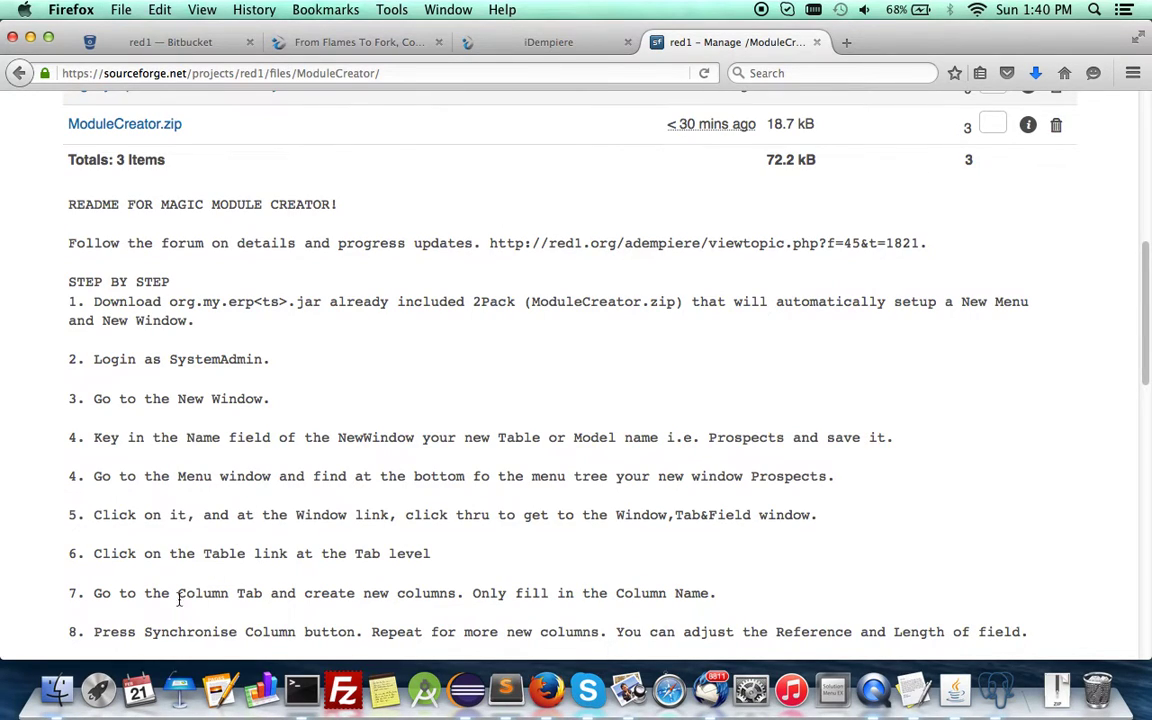
{"action": "scroll", "coordinate": [151, 542], "scroll_direction": "down", "scroll_amount": 5}
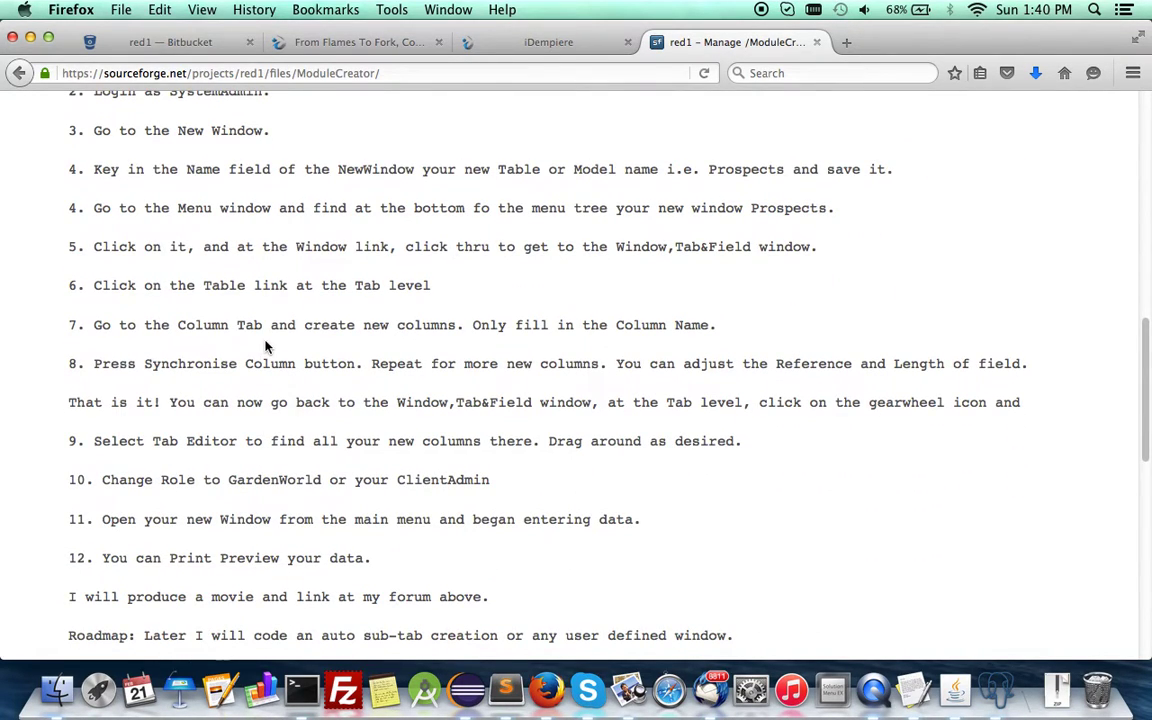
Step: Go from the Prospects tab definition to its MY_Prospects_Prospects table
{"action": "left_click", "coordinate": [540, 44]}
{"action": "scroll", "coordinate": [474, 308], "scroll_direction": "down", "scroll_amount": 2}
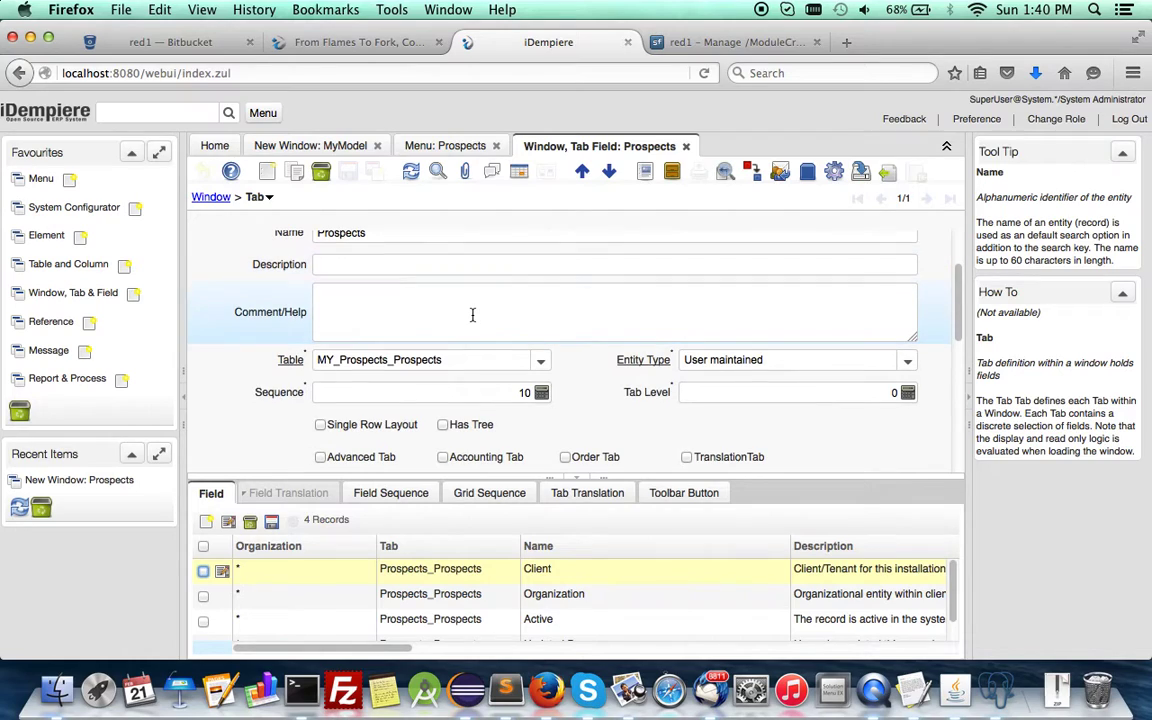
{"action": "left_click", "coordinate": [330, 392]}
{"action": "left_click", "coordinate": [287, 364]}
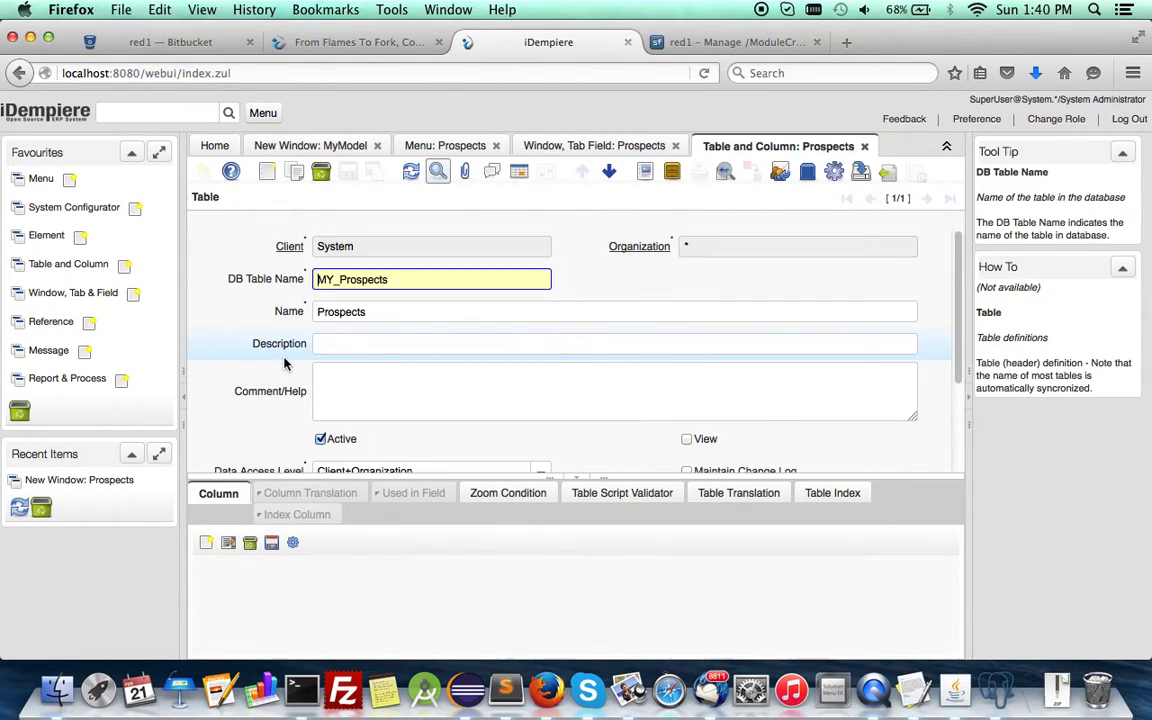
Step: Add a Reference column of type String, length 60, described as 'Reference for this record'
{"action": "left_click", "coordinate": [205, 547]}
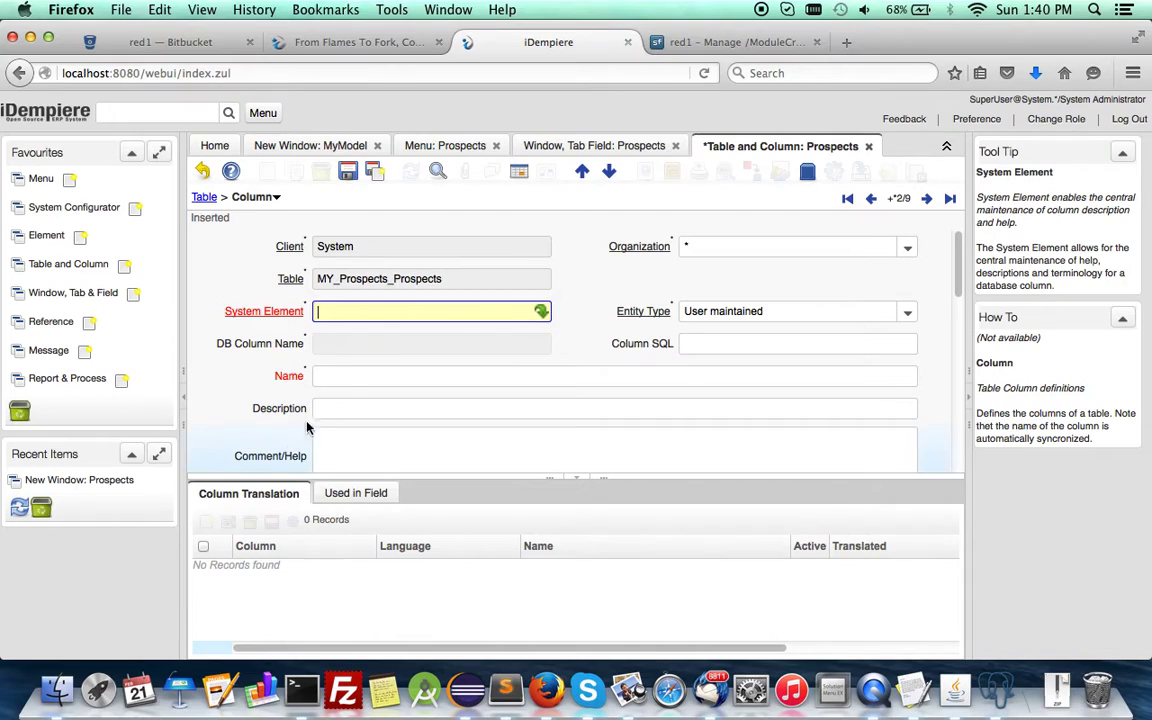
{"action": "left_click", "coordinate": [348, 375]}
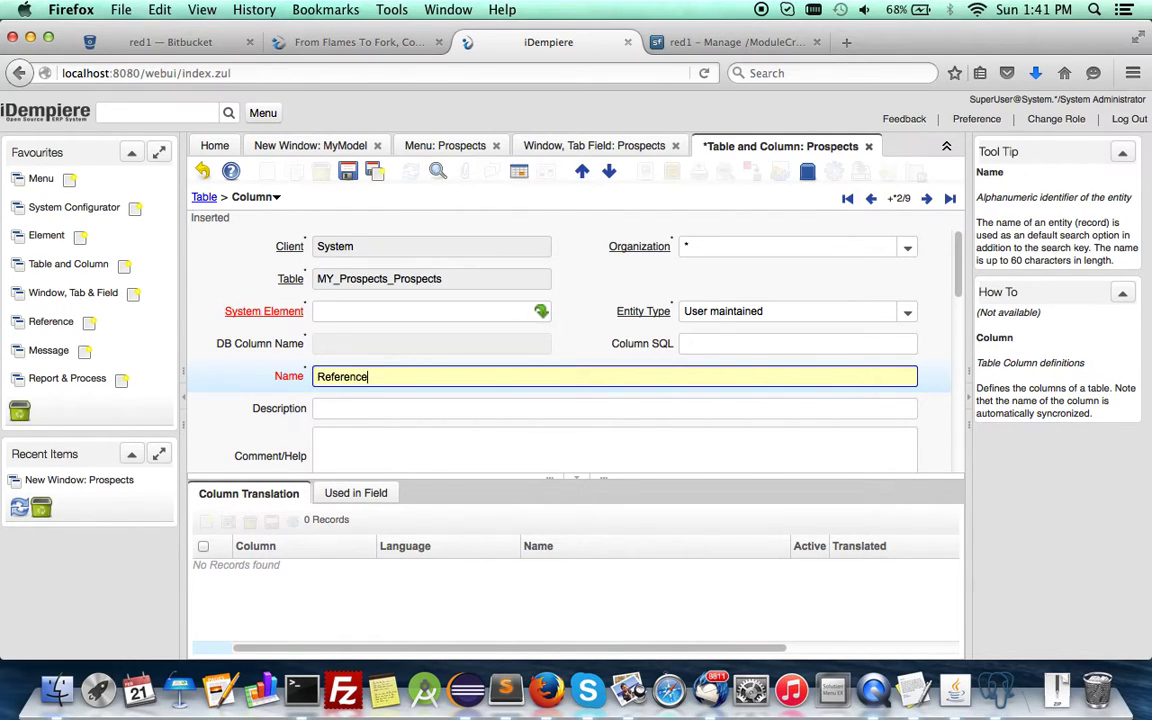
{"action": "left_click", "coordinate": [390, 416]}
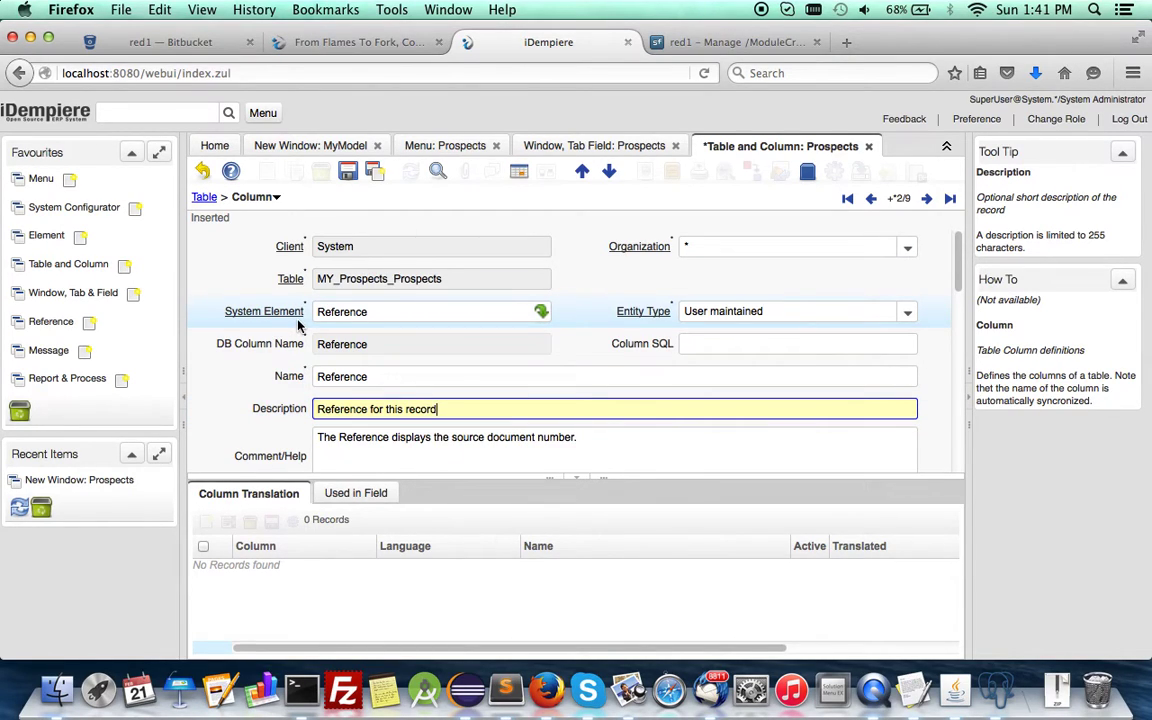
{"action": "scroll", "coordinate": [395, 372], "scroll_direction": "down", "scroll_amount": 5}
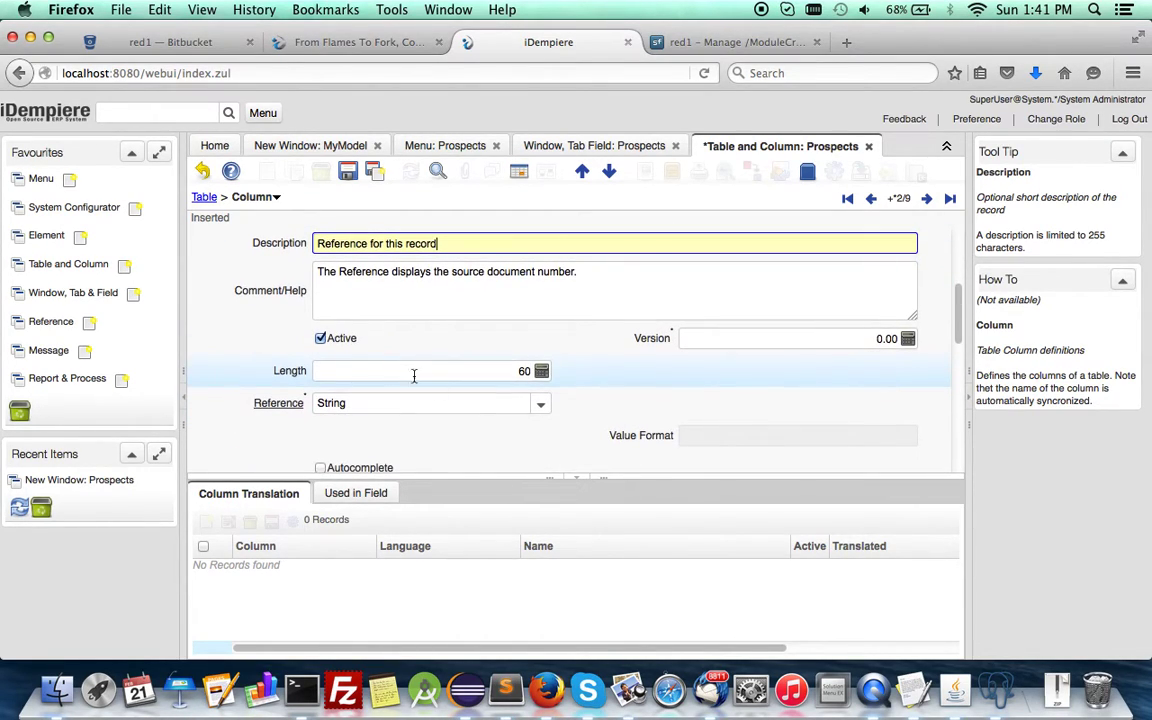
{"action": "scroll", "coordinate": [395, 360], "scroll_direction": "down", "scroll_amount": 1}
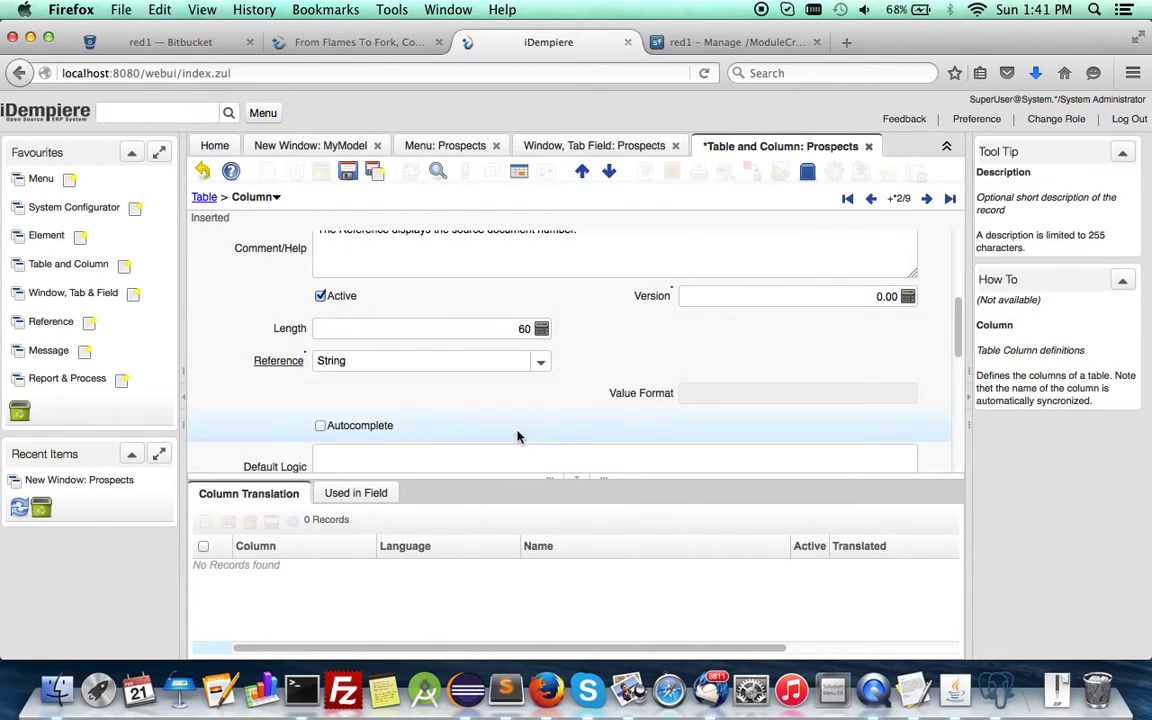
{"action": "scroll", "coordinate": [517, 437], "scroll_direction": "down", "scroll_amount": 6}
Step: Synchronize the Reference column, adding a VARCHAR2(60) column to MY_Prospects in the database
{"action": "left_click", "coordinate": [801, 311]}
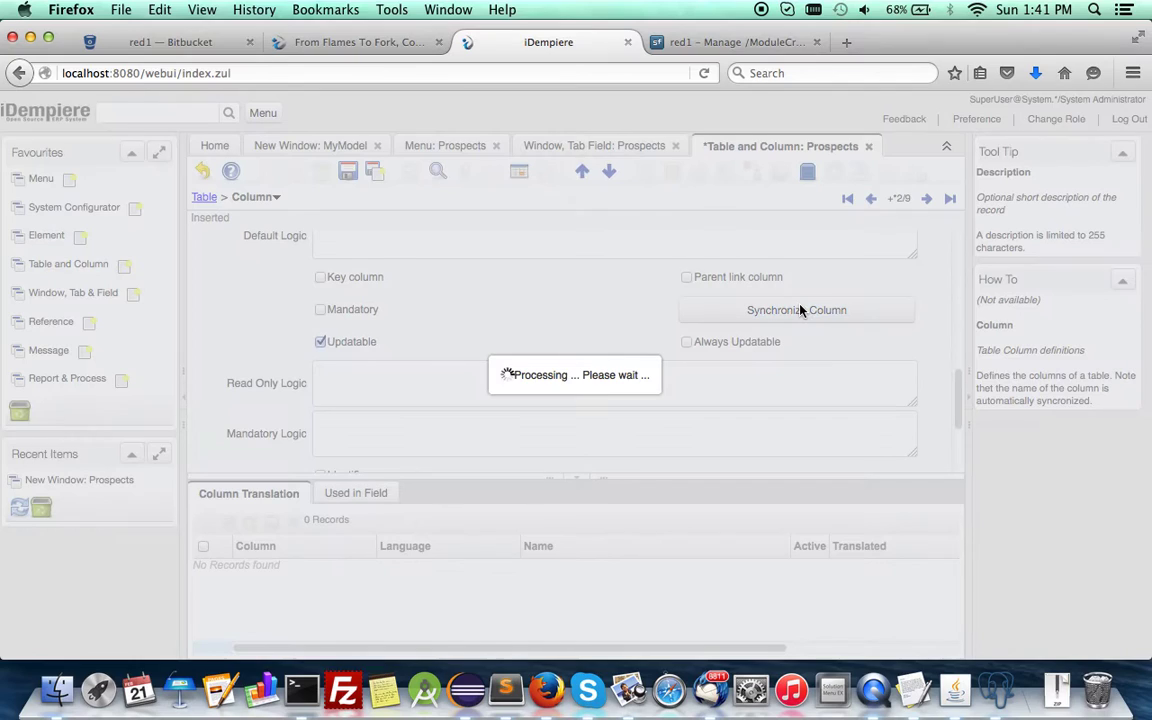
{"action": "left_click", "coordinate": [731, 484]}
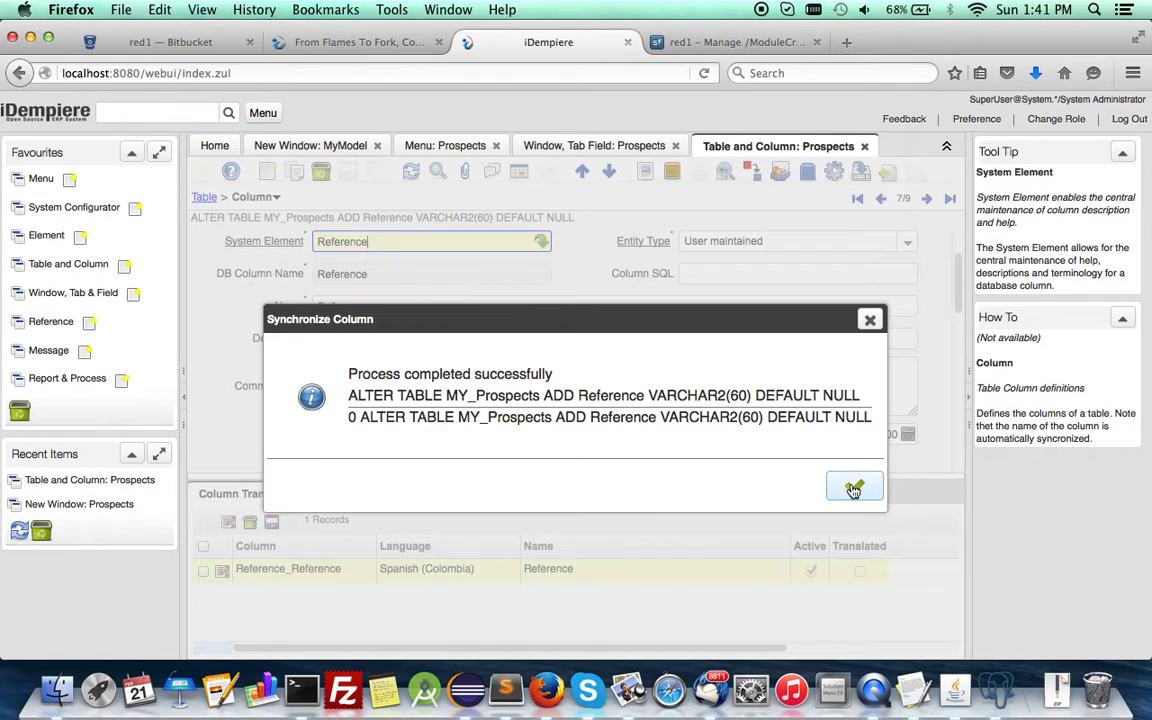
{"action": "left_click", "coordinate": [853, 489]}
{"action": "left_click", "coordinate": [996, 690]}
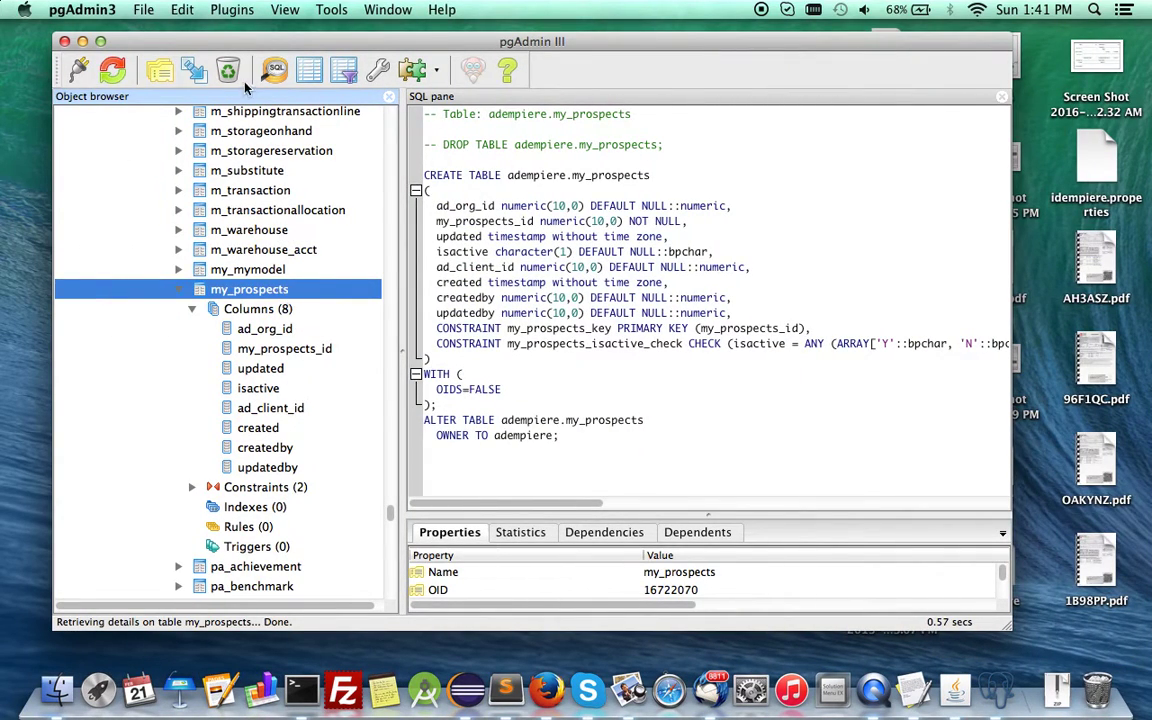
Step: Refresh my_prospects in pgAdmin to confirm the new reference character varying(60) column
{"action": "left_click", "coordinate": [113, 72]}
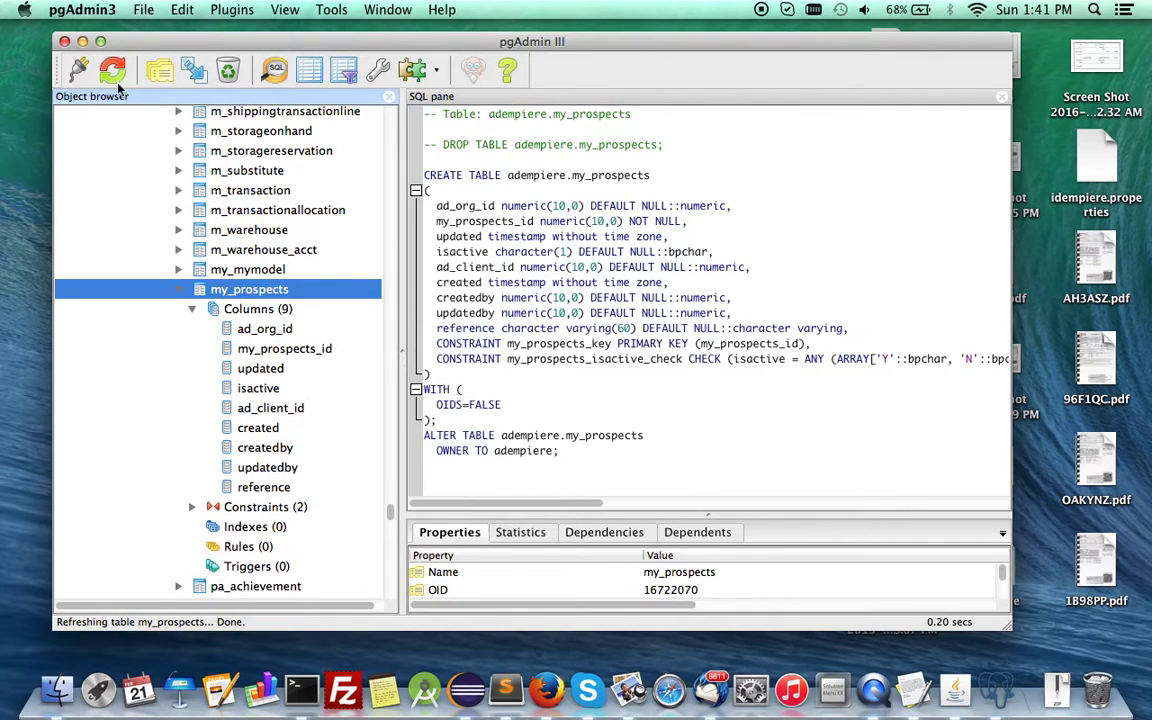
{"action": "left_click", "coordinate": [544, 690]}
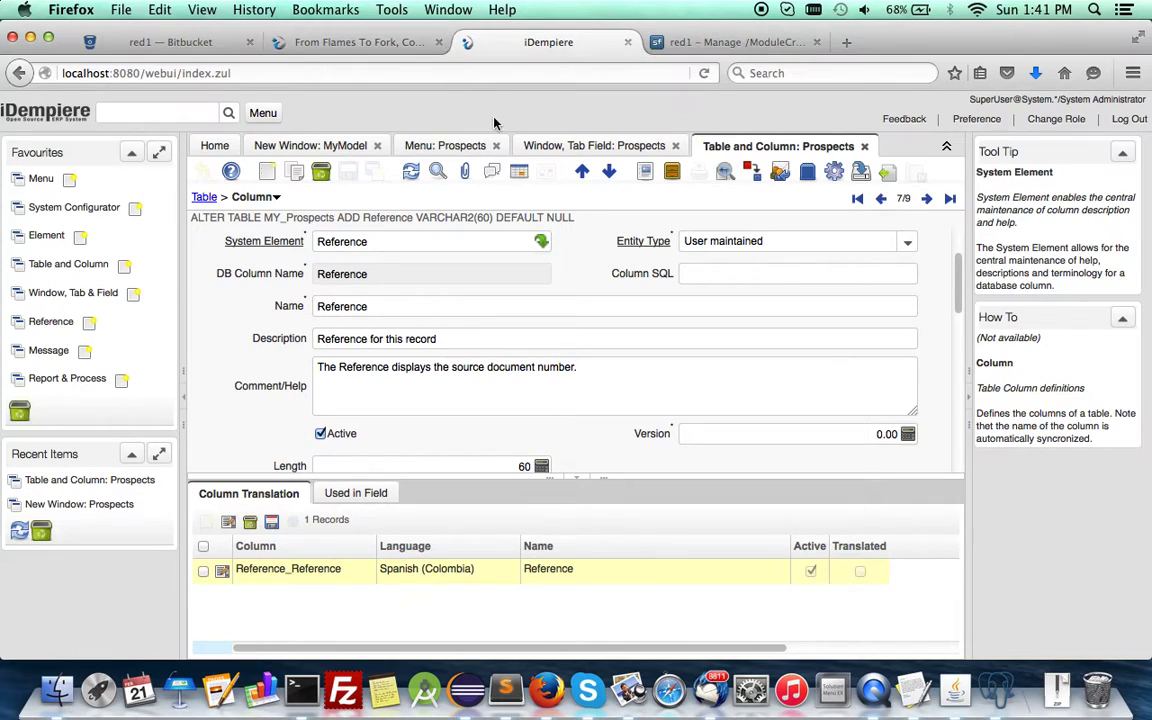
Step: In the Prospects Tab Editor, drag Reference beside Active and Organization beside Client, then apply
{"action": "left_click", "coordinate": [557, 148]}
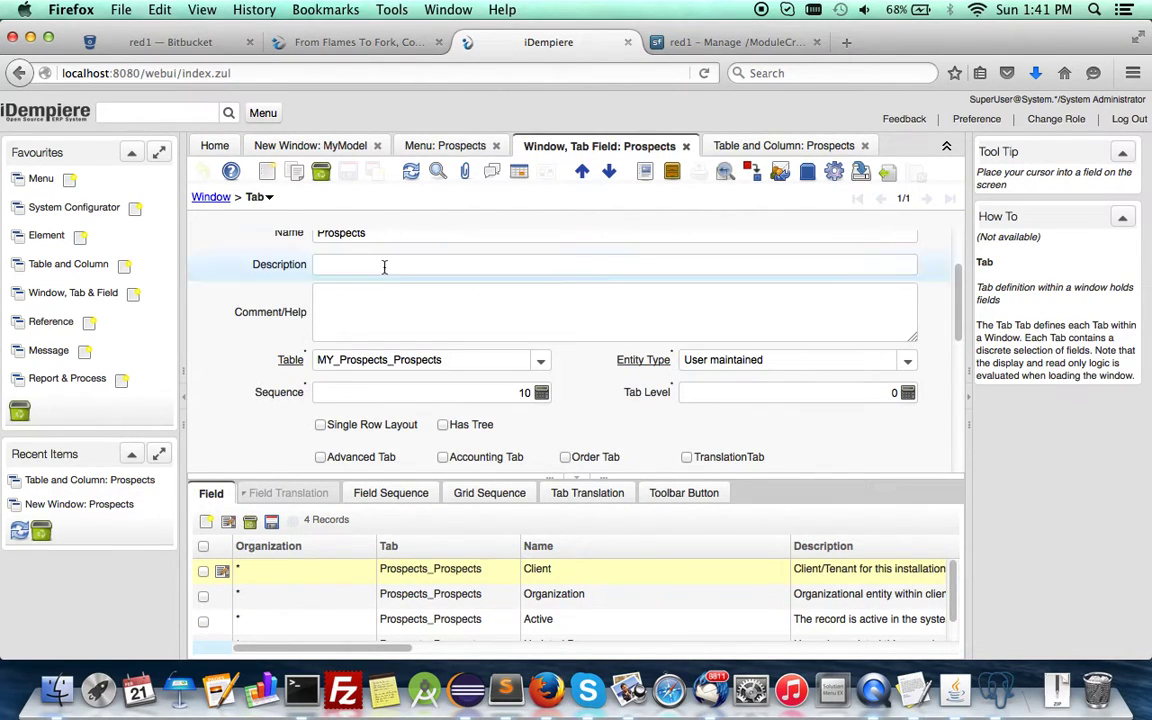
{"action": "left_click", "coordinate": [834, 173]}
{"action": "left_click", "coordinate": [866, 271]}
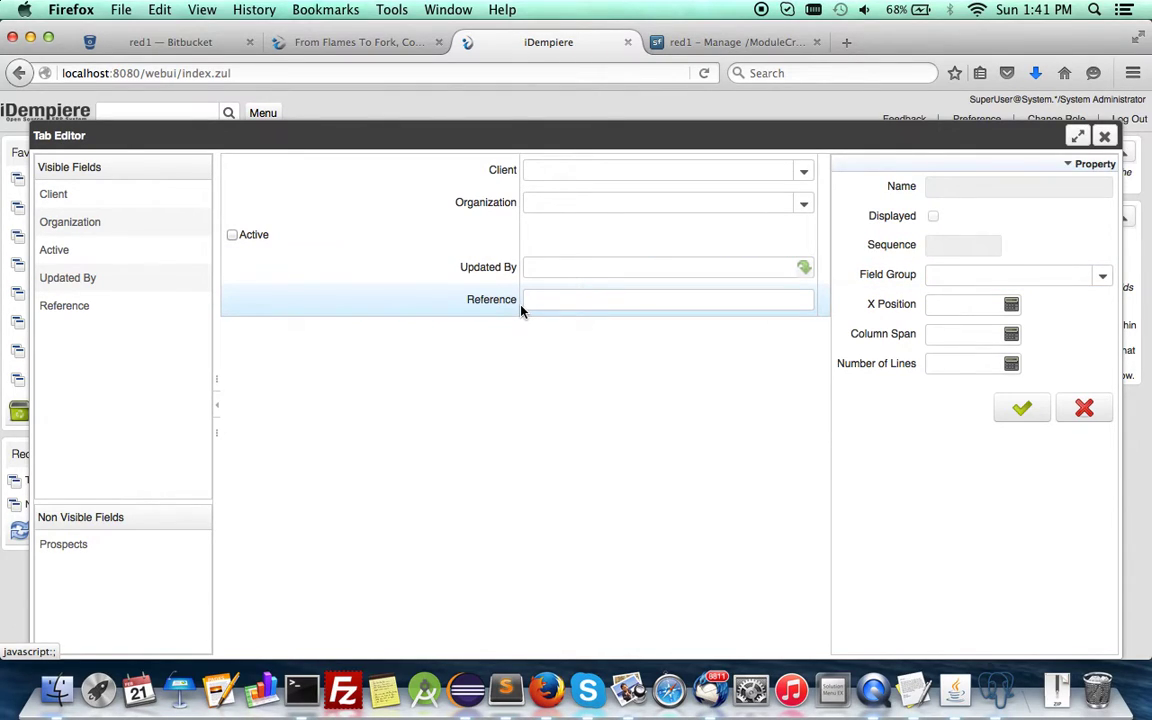
{"action": "left_click", "coordinate": [578, 172]}
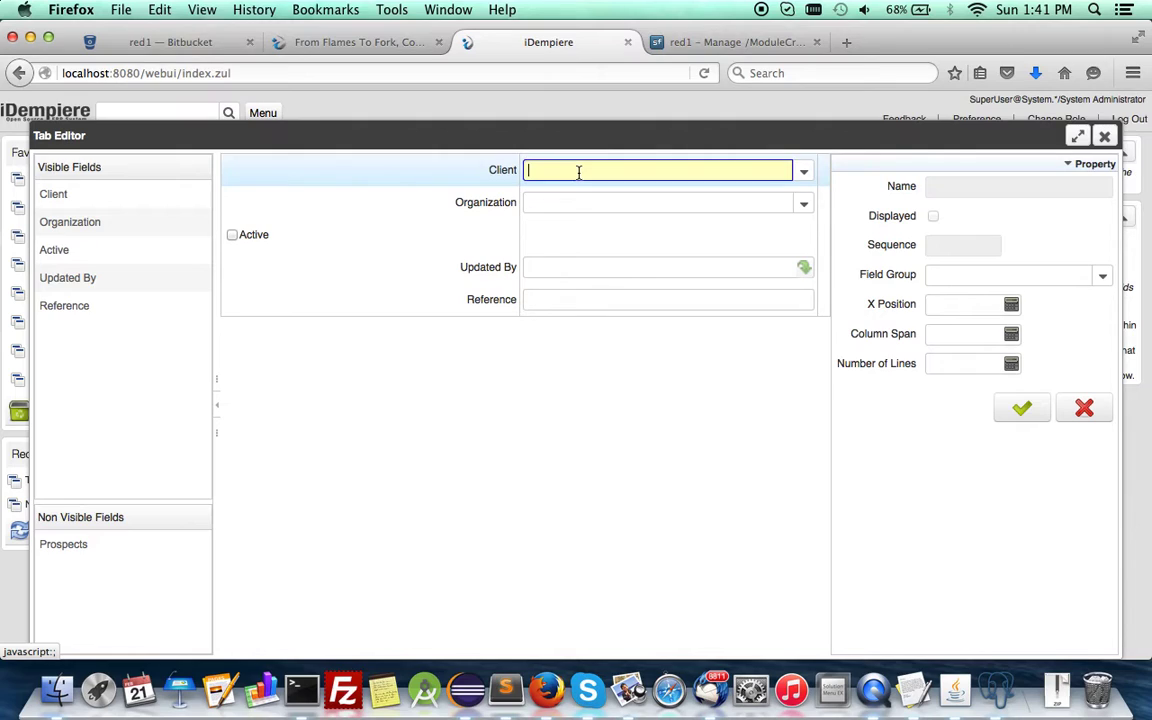
{"action": "left_click", "coordinate": [291, 179]}
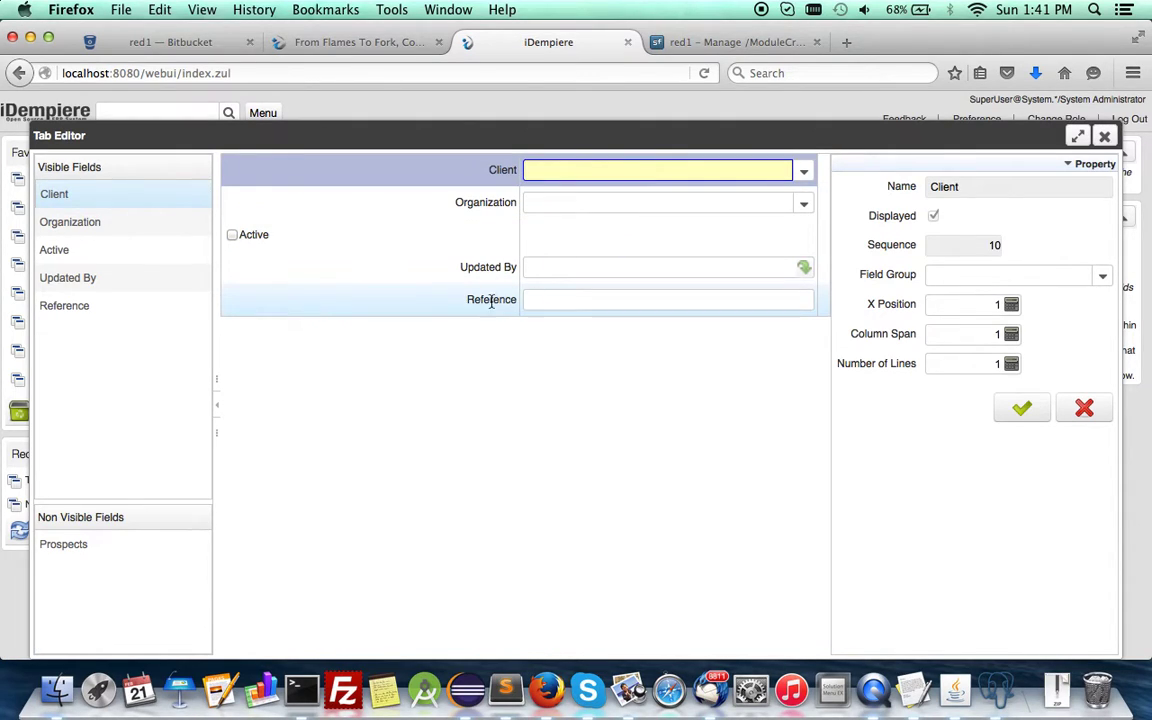
{"action": "left_click_drag", "start_coordinate": [491, 306], "coordinate": [733, 239]}
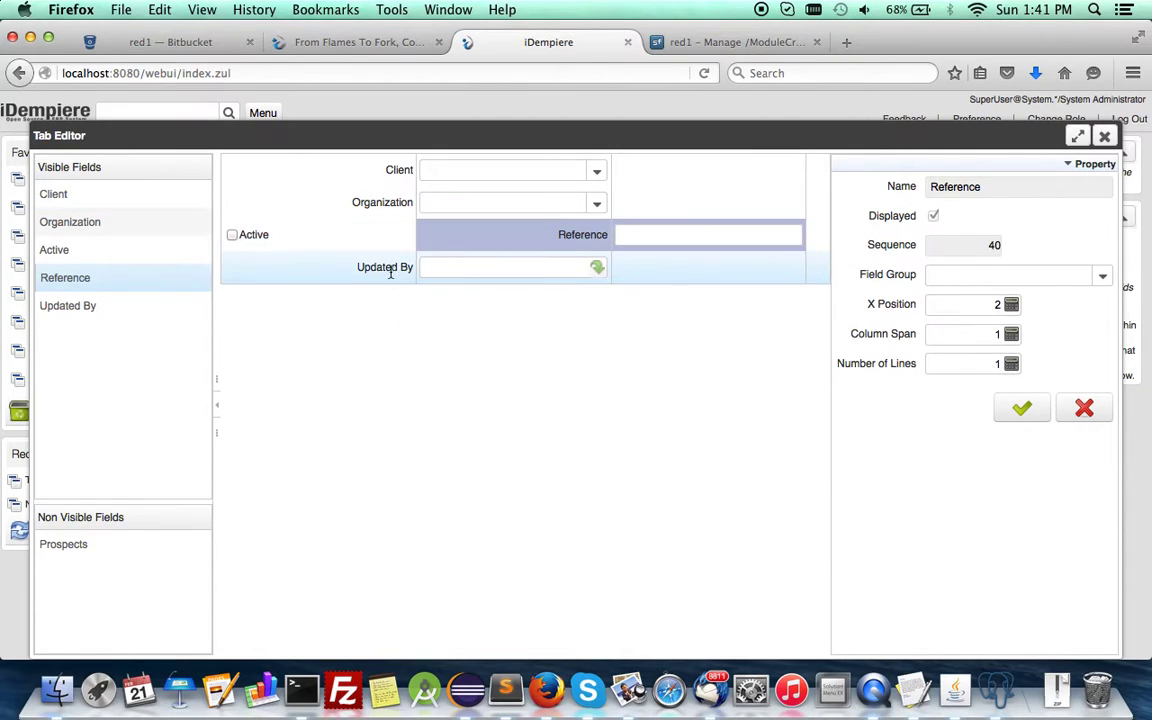
{"action": "left_click_drag", "start_coordinate": [384, 205], "coordinate": [656, 177]}
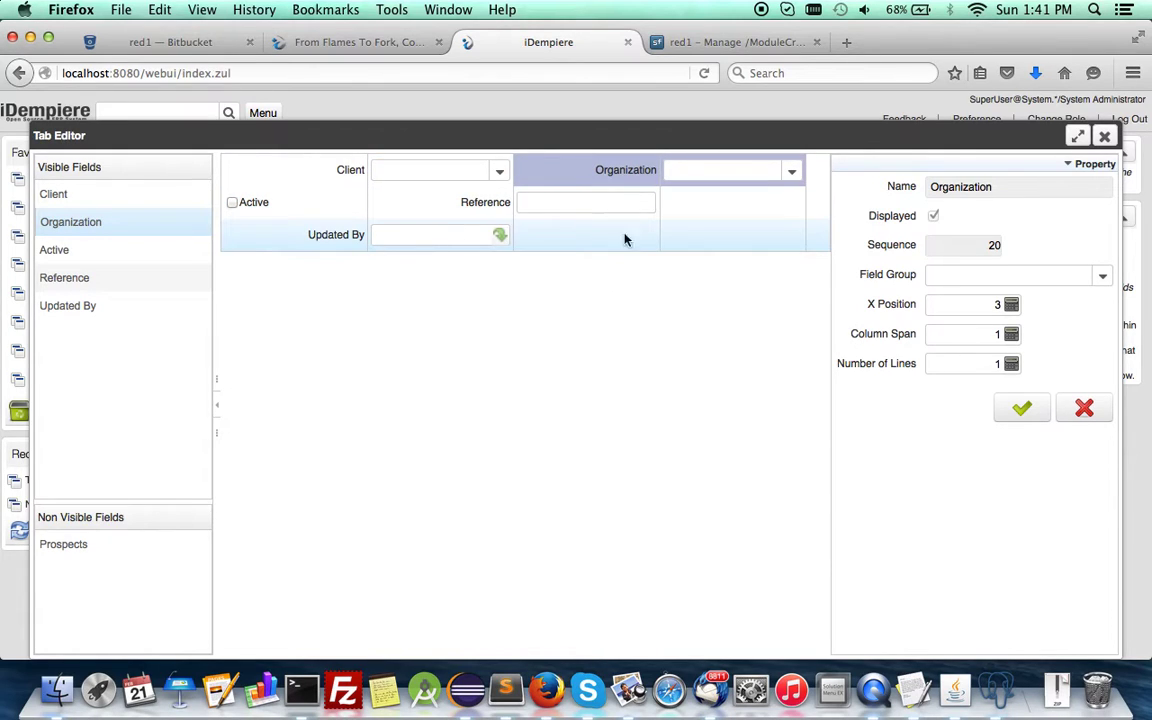
{"action": "left_click", "coordinate": [1018, 409]}
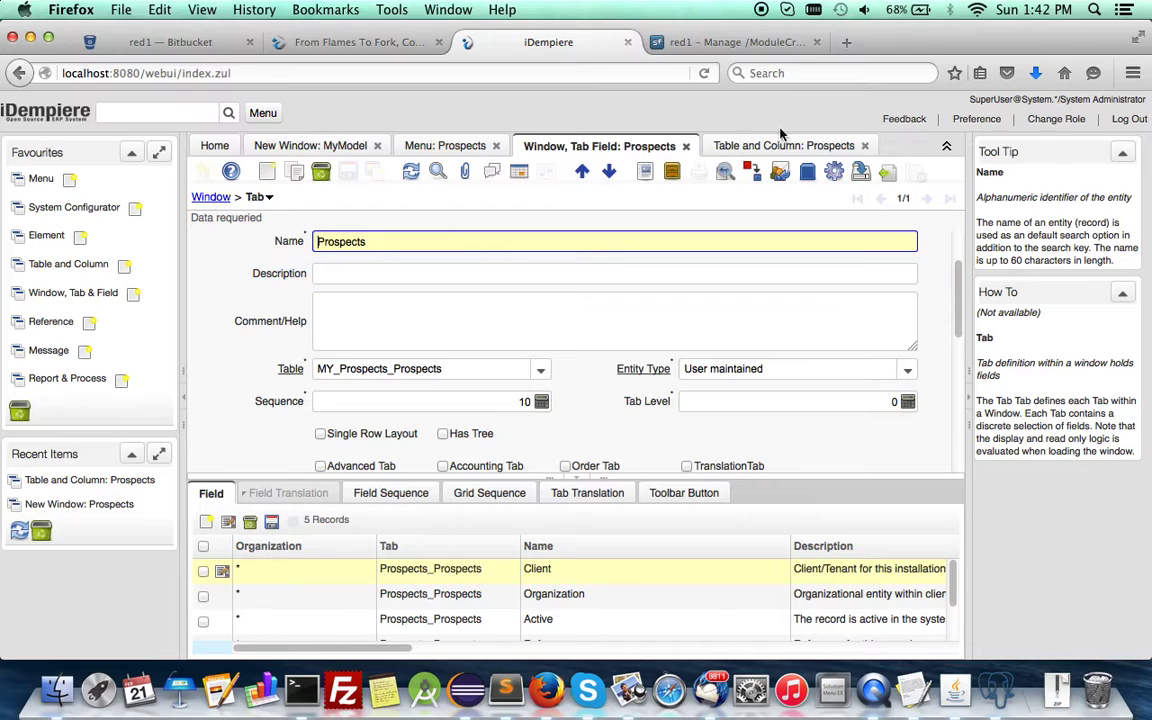
Step: Create a new Prospects table column named Appointment with reference type Date+Time
{"action": "left_click", "coordinate": [720, 146]}
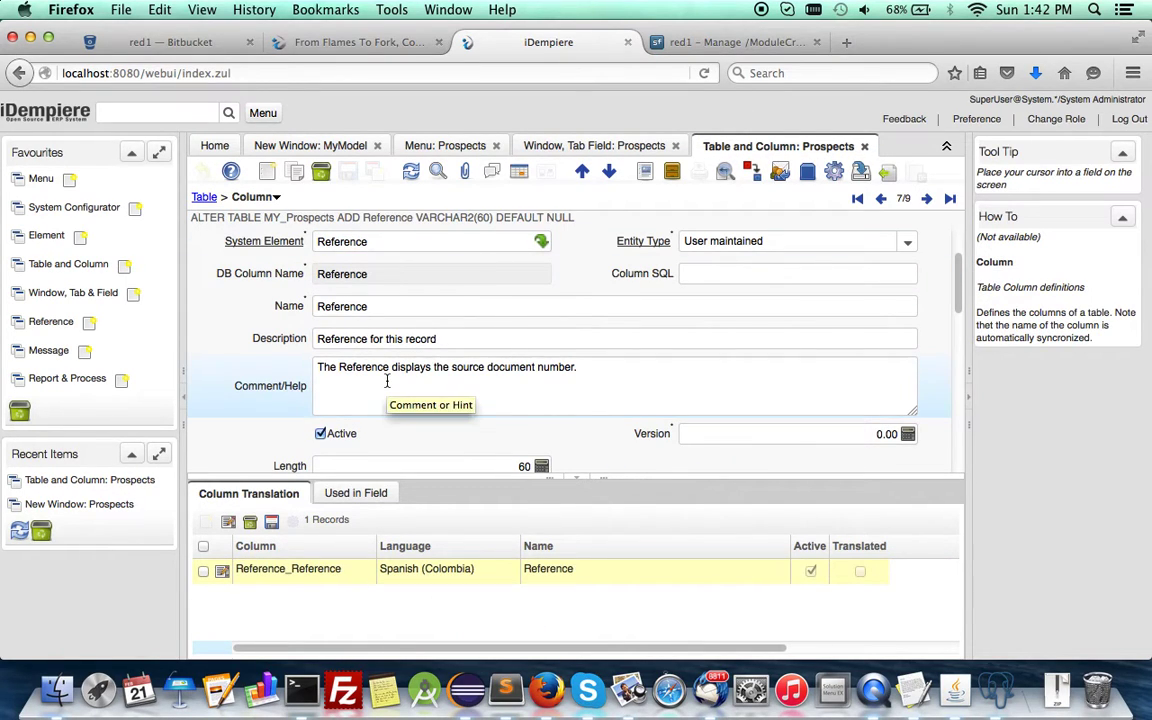
{"action": "left_click", "coordinate": [265, 176]}
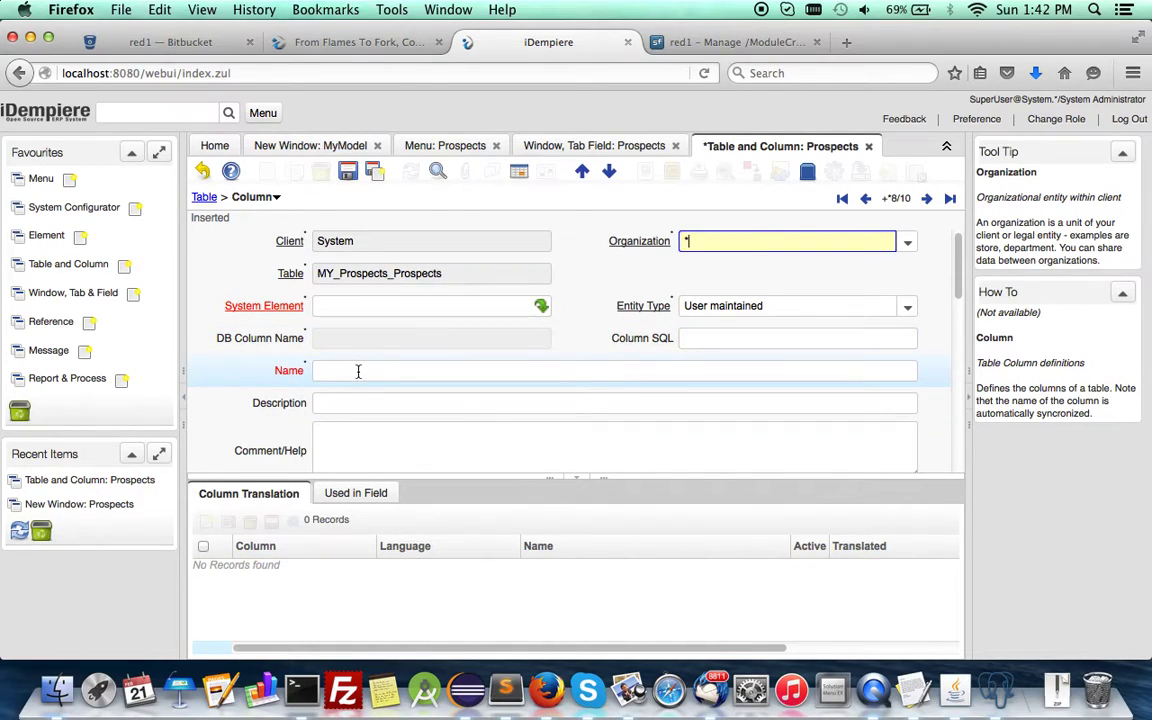
{"action": "left_click", "coordinate": [358, 371]}
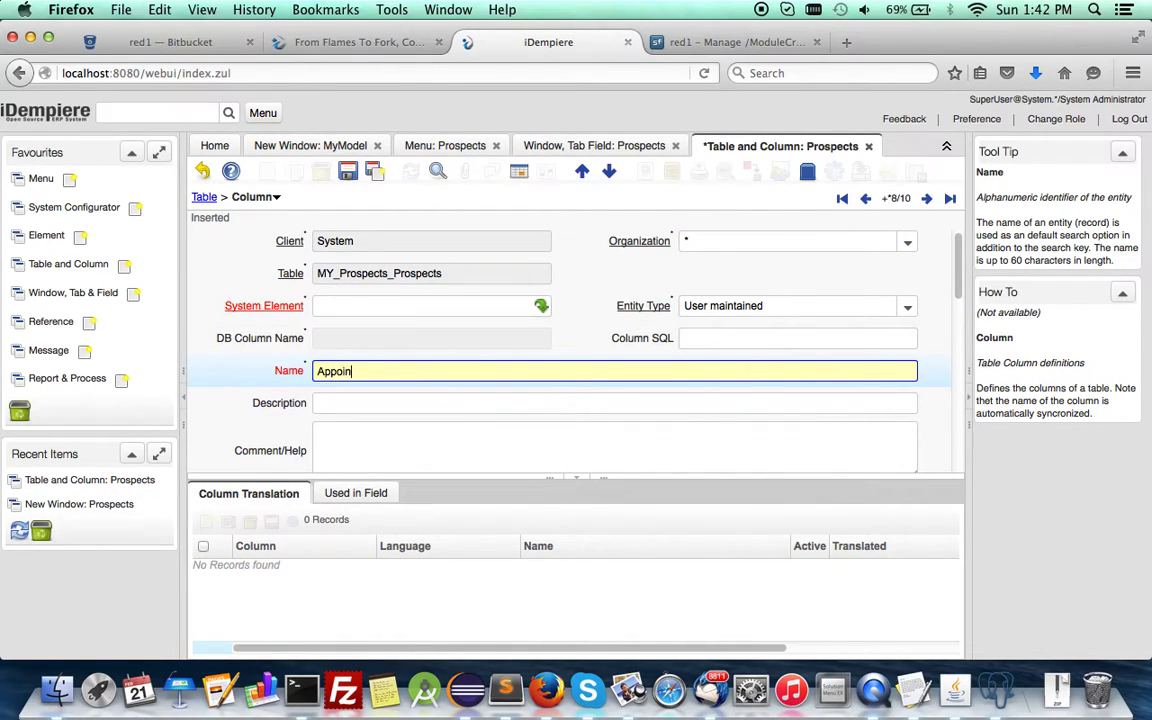
{"action": "left_click", "coordinate": [373, 406]}
{"action": "scroll", "coordinate": [375, 425], "scroll_direction": "down", "scroll_amount": 6}
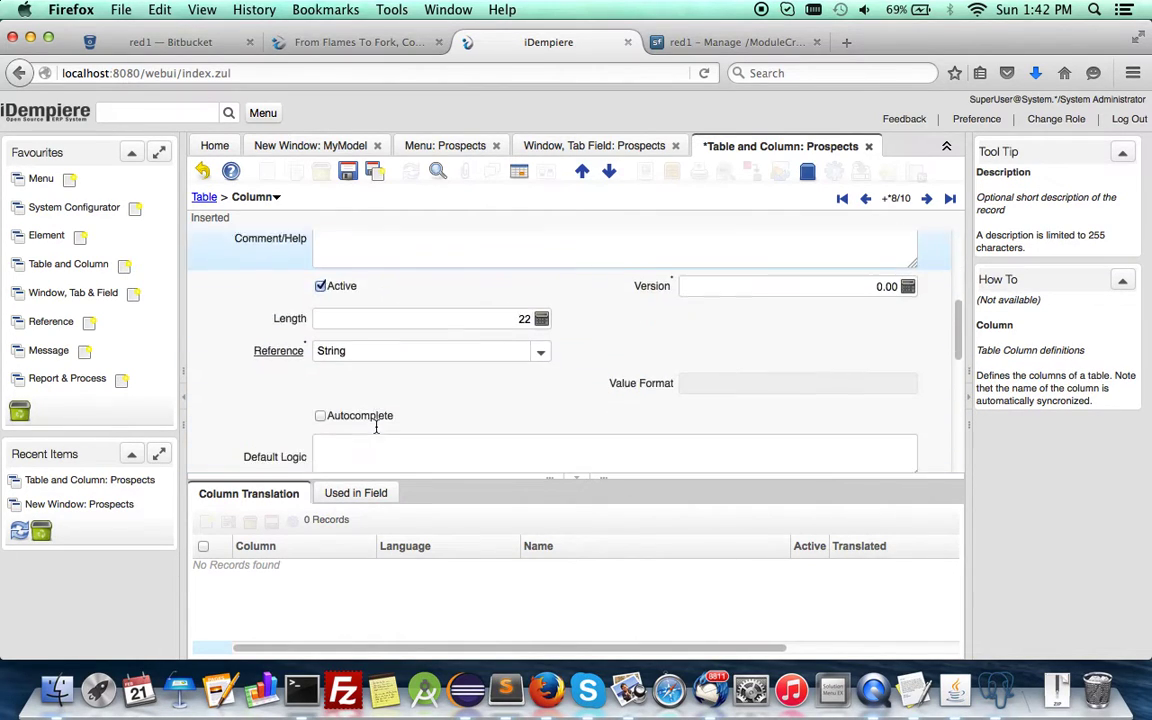
{"action": "scroll", "coordinate": [378, 433], "scroll_direction": "up", "scroll_amount": 1}
{"action": "scroll", "coordinate": [489, 321], "scroll_direction": "up", "scroll_amount": 2}
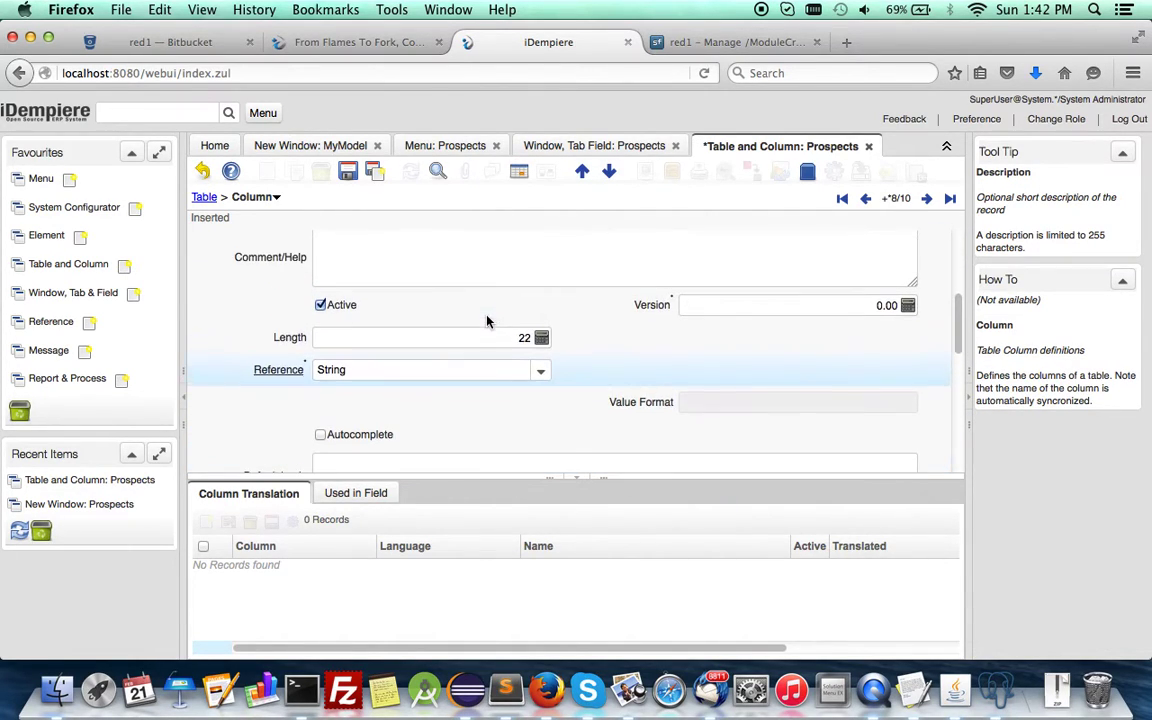
{"action": "left_click", "coordinate": [541, 383]}
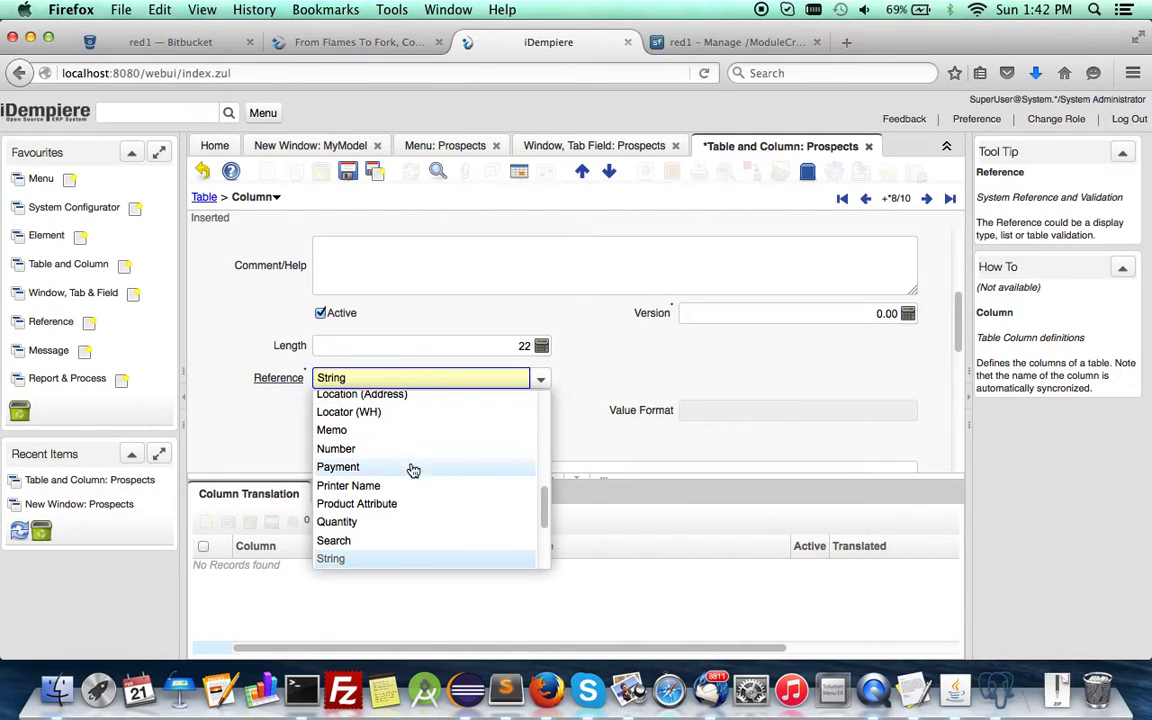
{"action": "type", "text": "d"}
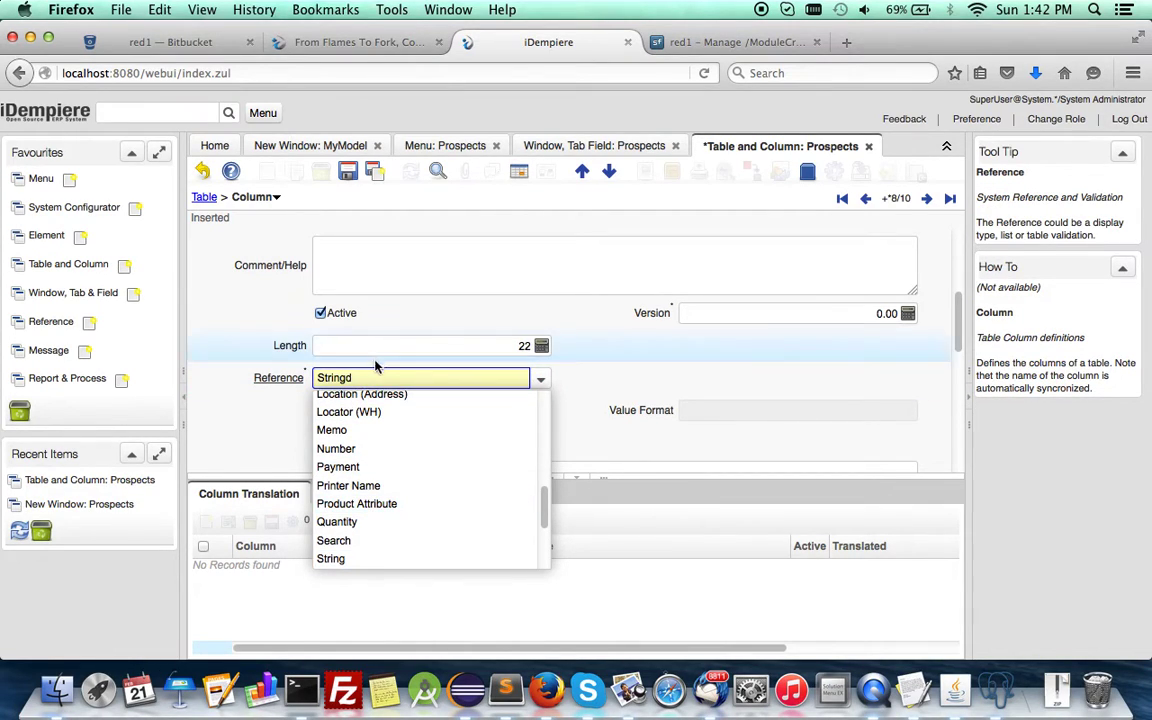
{"action": "left_click_drag", "start_coordinate": [375, 379], "coordinate": [218, 373]}
{"action": "type", "text": "Date"}
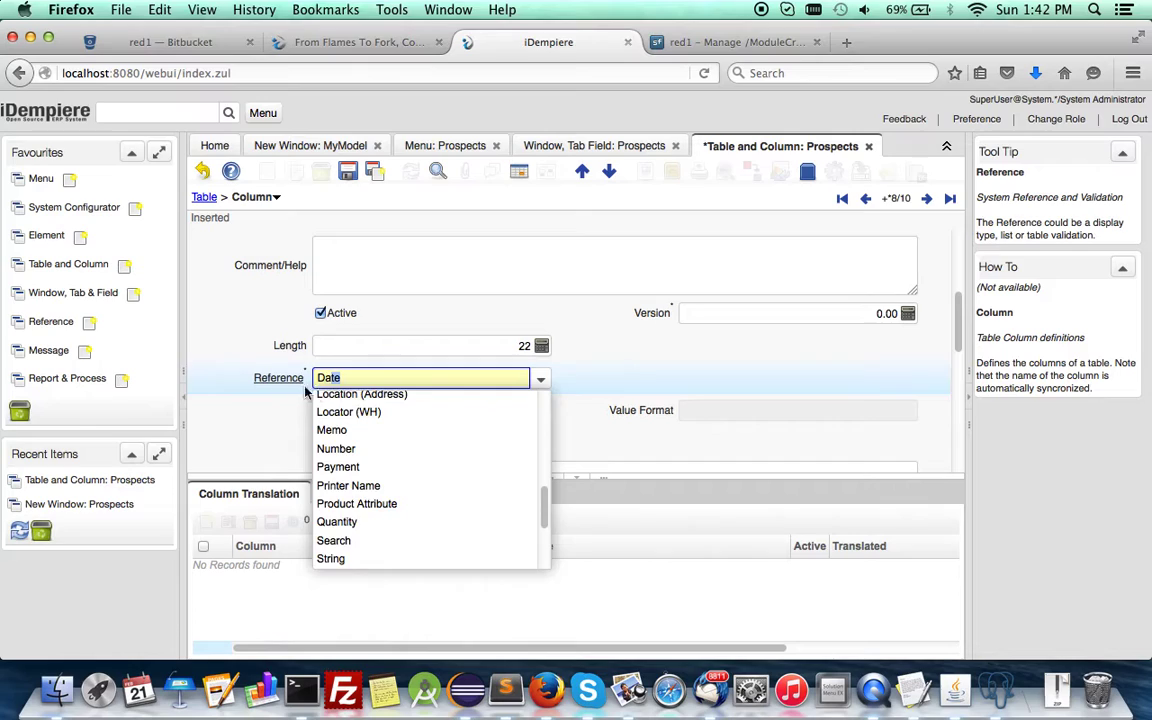
{"action": "left_click", "coordinate": [368, 417]}
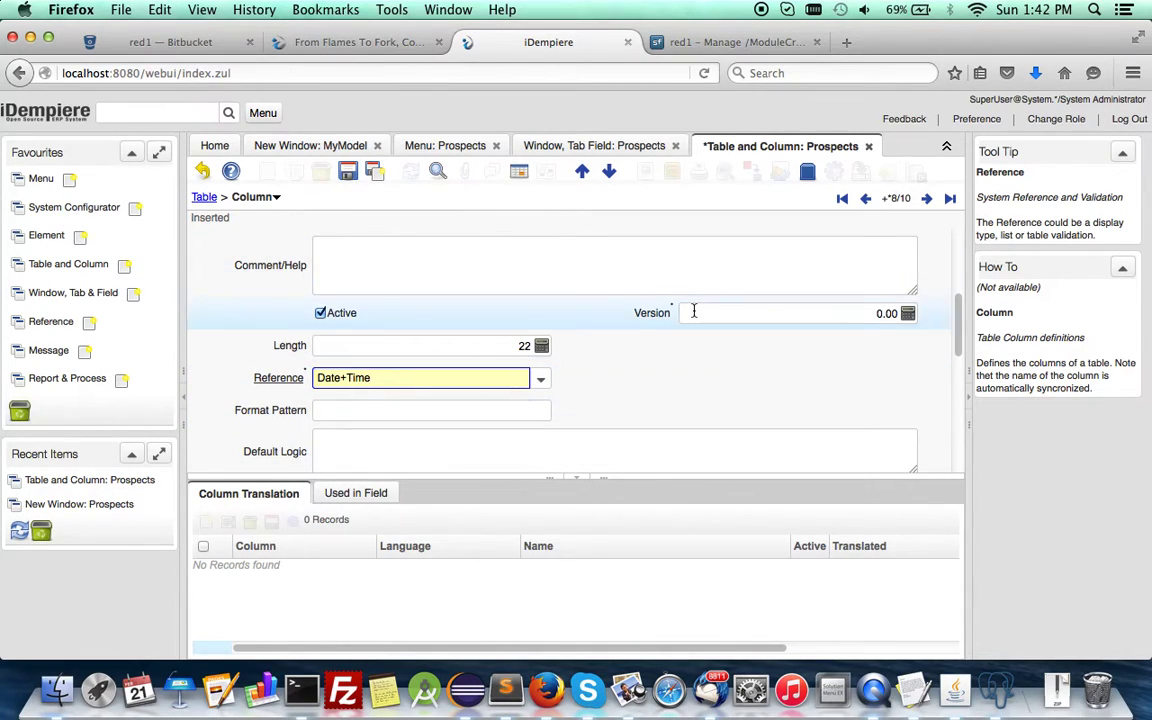
{"action": "scroll", "coordinate": [720, 320], "scroll_direction": "down", "scroll_amount": 3}
Step: Synchronize the Appointment column to the database as a DATE column
{"action": "left_click", "coordinate": [753, 371]}
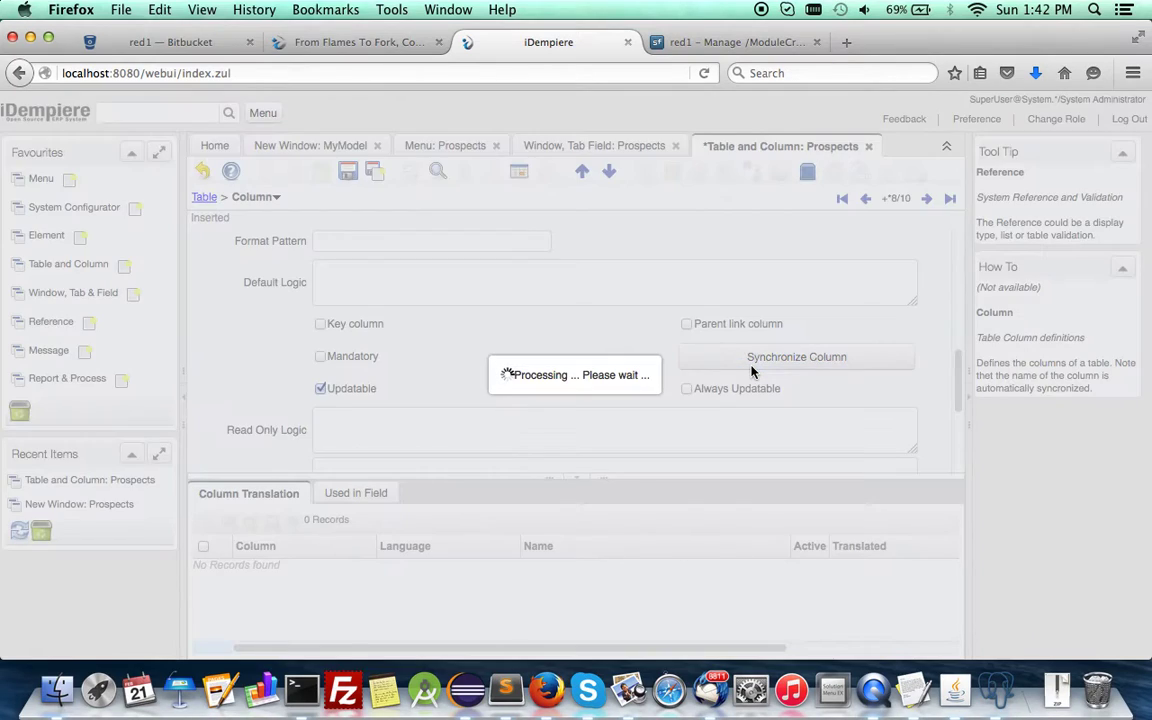
{"action": "left_click", "coordinate": [721, 485]}
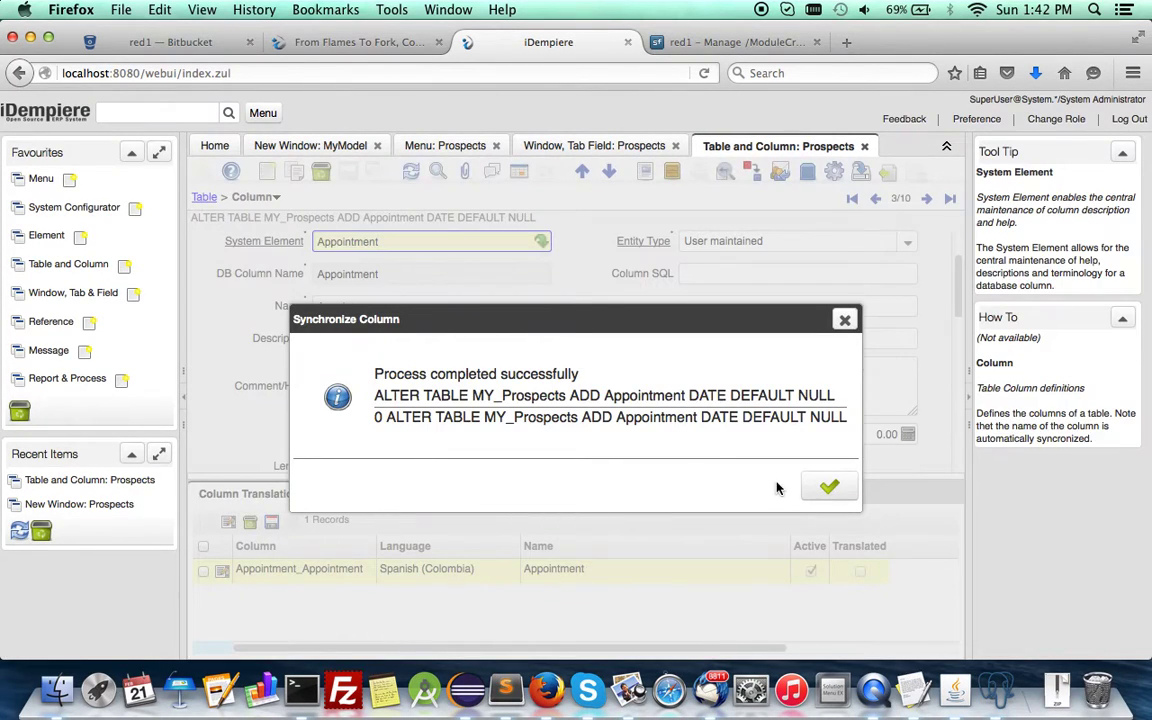
{"action": "left_click", "coordinate": [832, 489]}
{"action": "scroll", "coordinate": [508, 386], "scroll_direction": "up", "scroll_amount": 1}
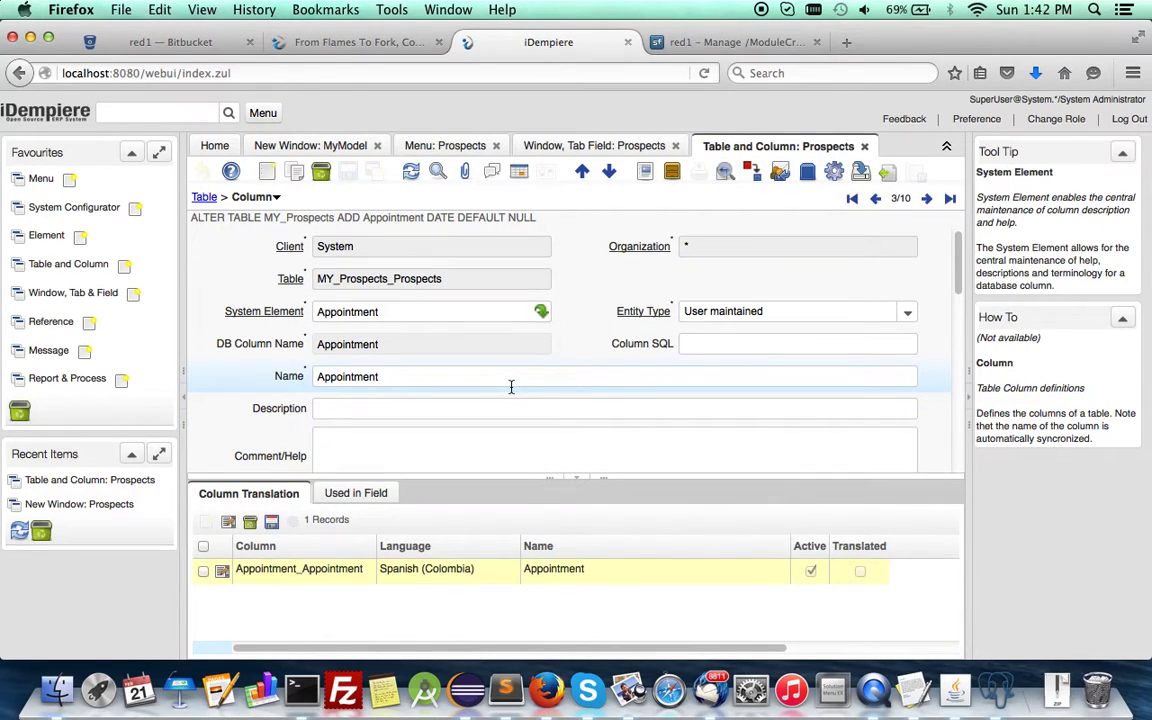
Step: Start a new Prospects column and name it High
{"action": "left_click", "coordinate": [267, 171]}
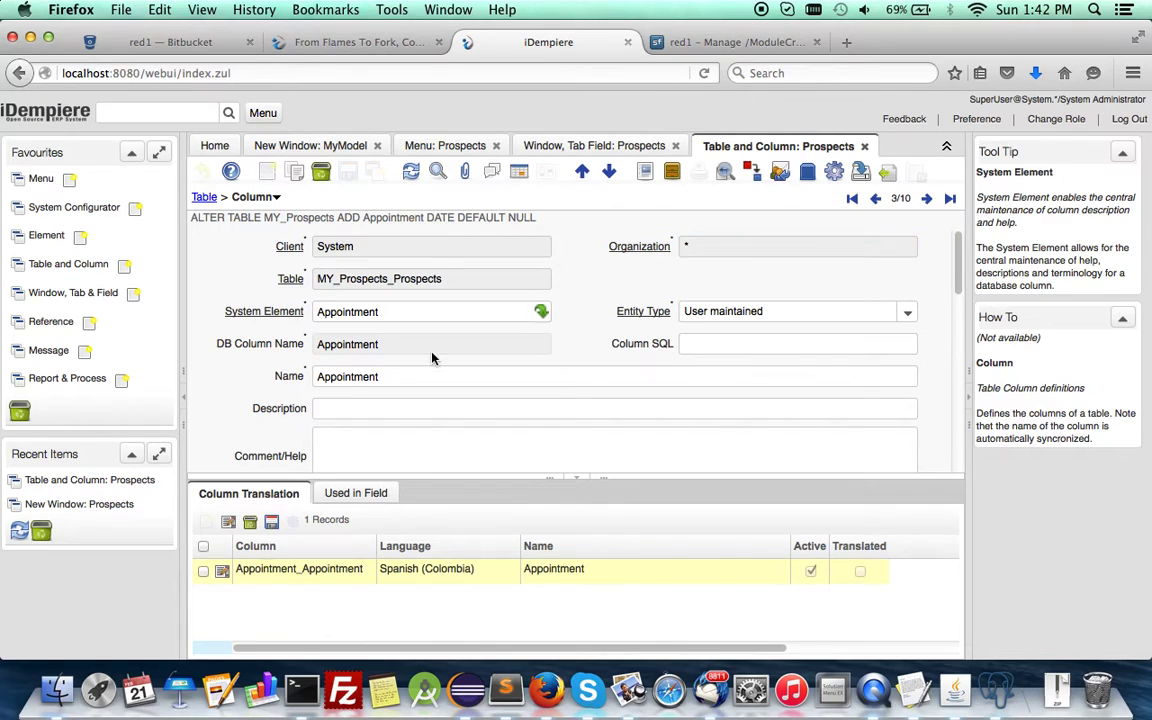
{"action": "left_click", "coordinate": [335, 375]}
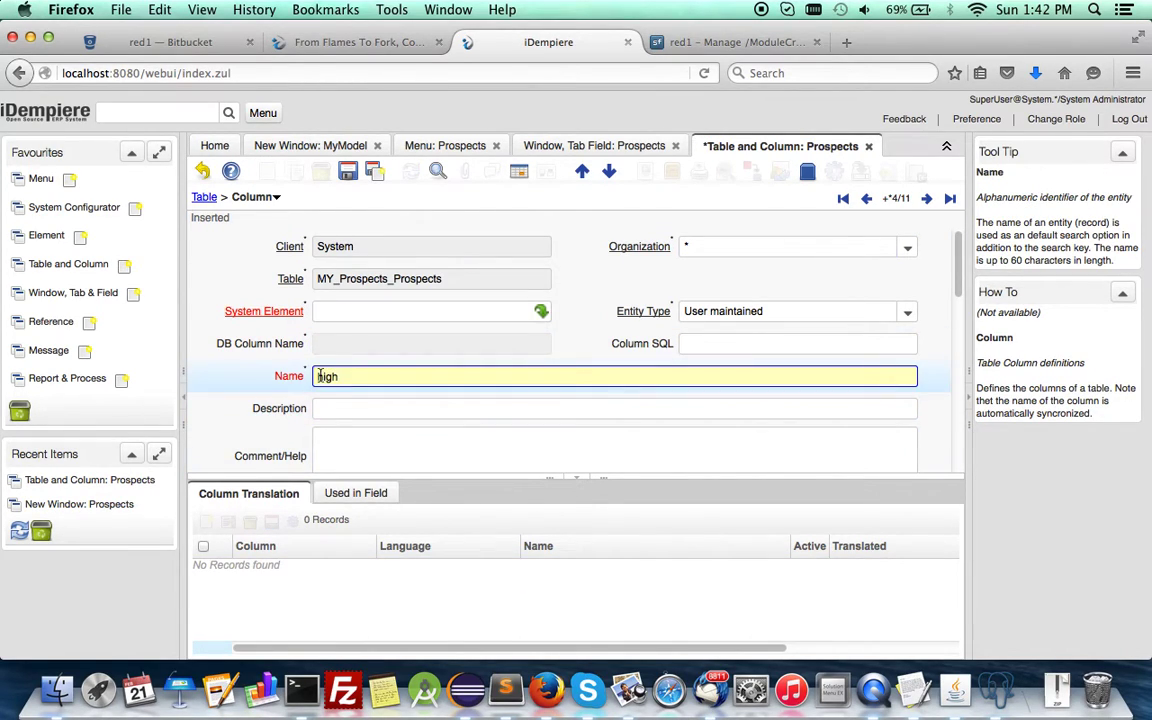
{"action": "type", "text": "H"}
{"action": "key", "text": "Delete"}
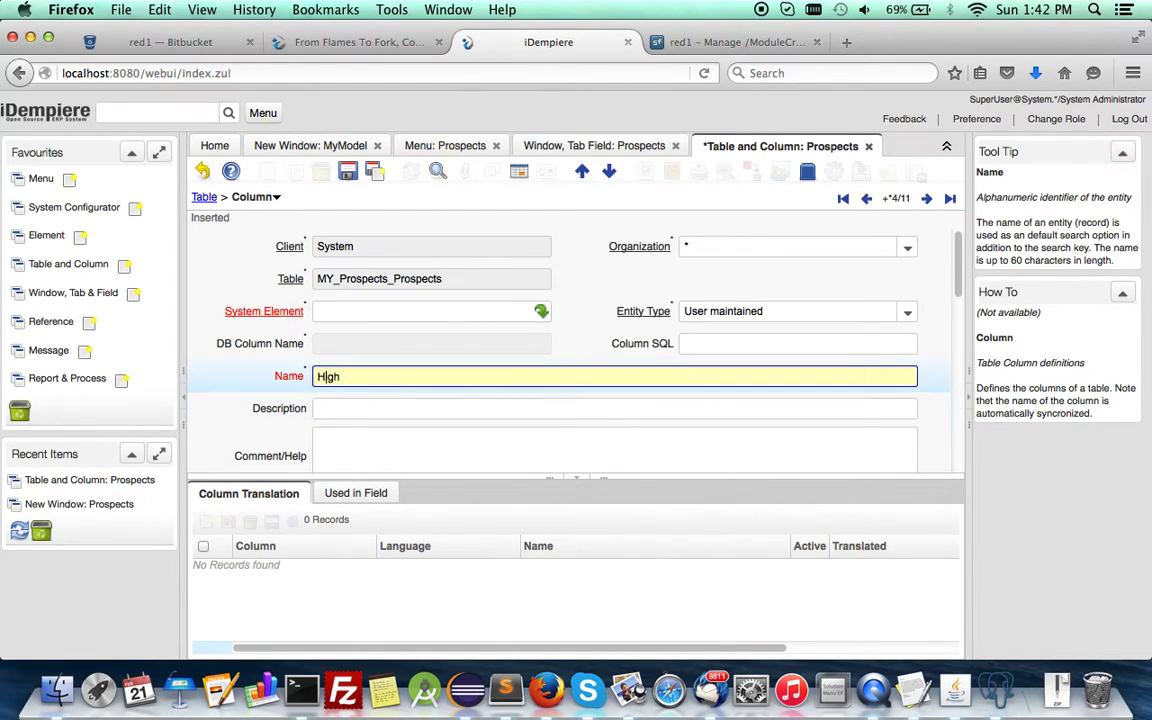
{"action": "left_click", "coordinate": [469, 443]}
Step: Synchronize the High column, adding High VARCHAR2(22) to MY_Prospects
{"action": "scroll", "coordinate": [469, 443], "scroll_direction": "down", "scroll_amount": 5}
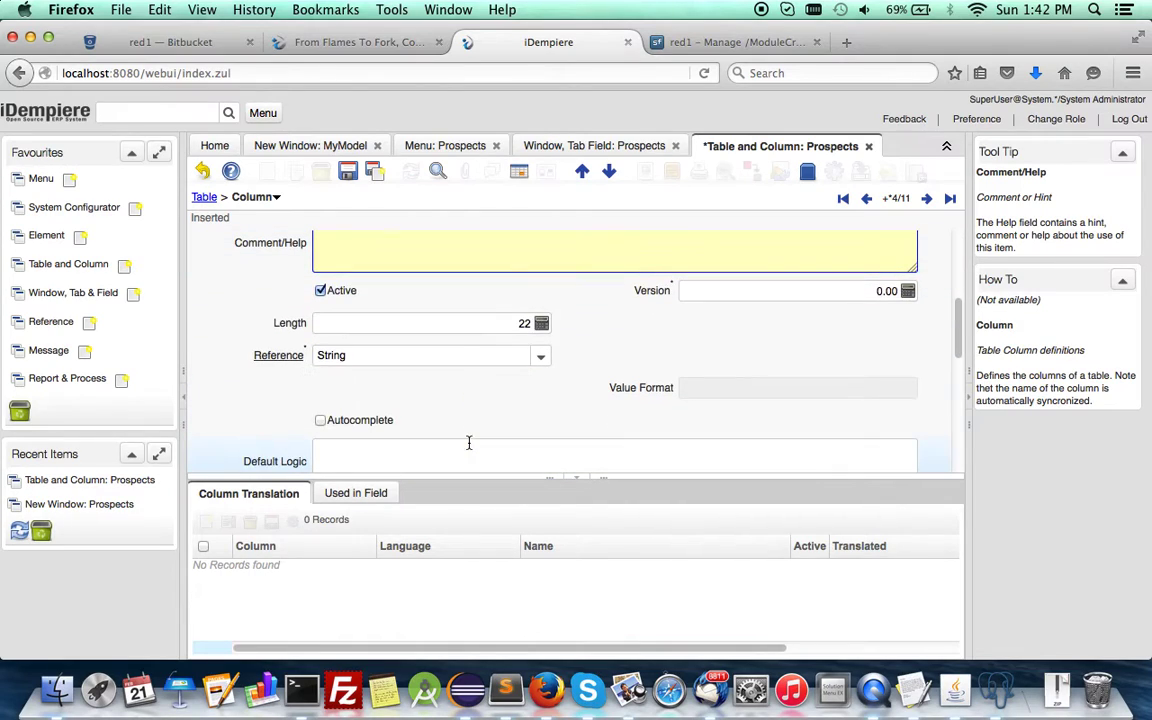
{"action": "scroll", "coordinate": [527, 378], "scroll_direction": "down", "scroll_amount": 6}
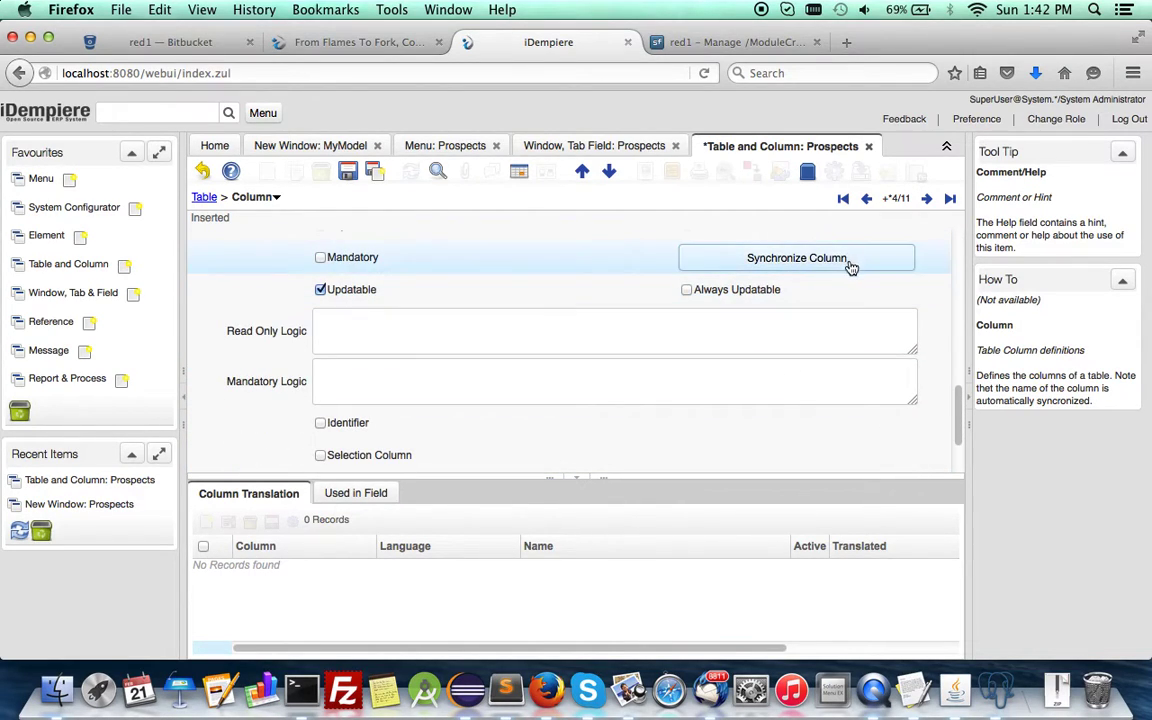
{"action": "left_click", "coordinate": [848, 259]}
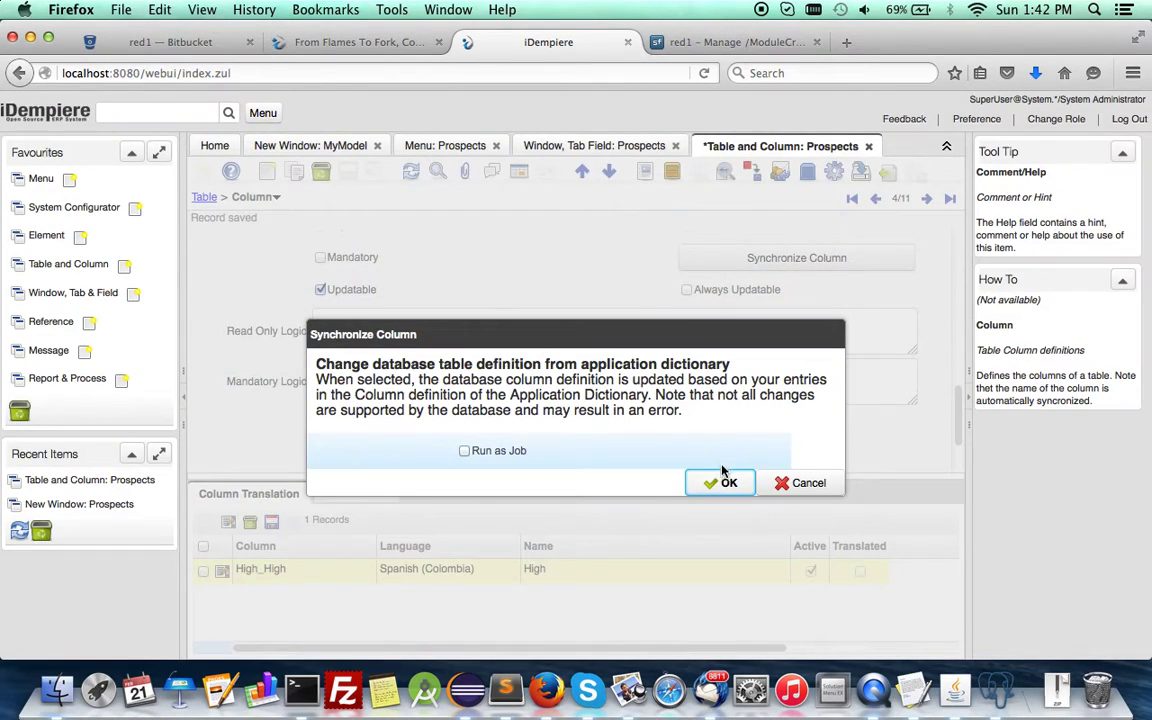
{"action": "left_click", "coordinate": [723, 485]}
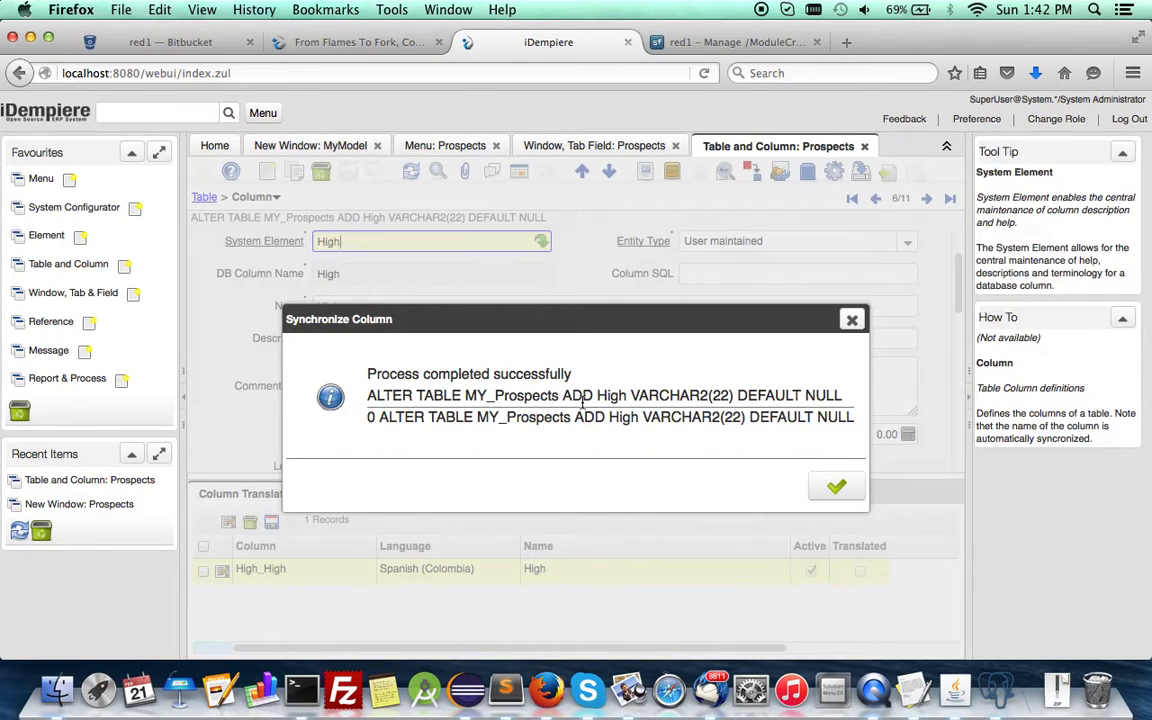
{"action": "left_click", "coordinate": [838, 486]}
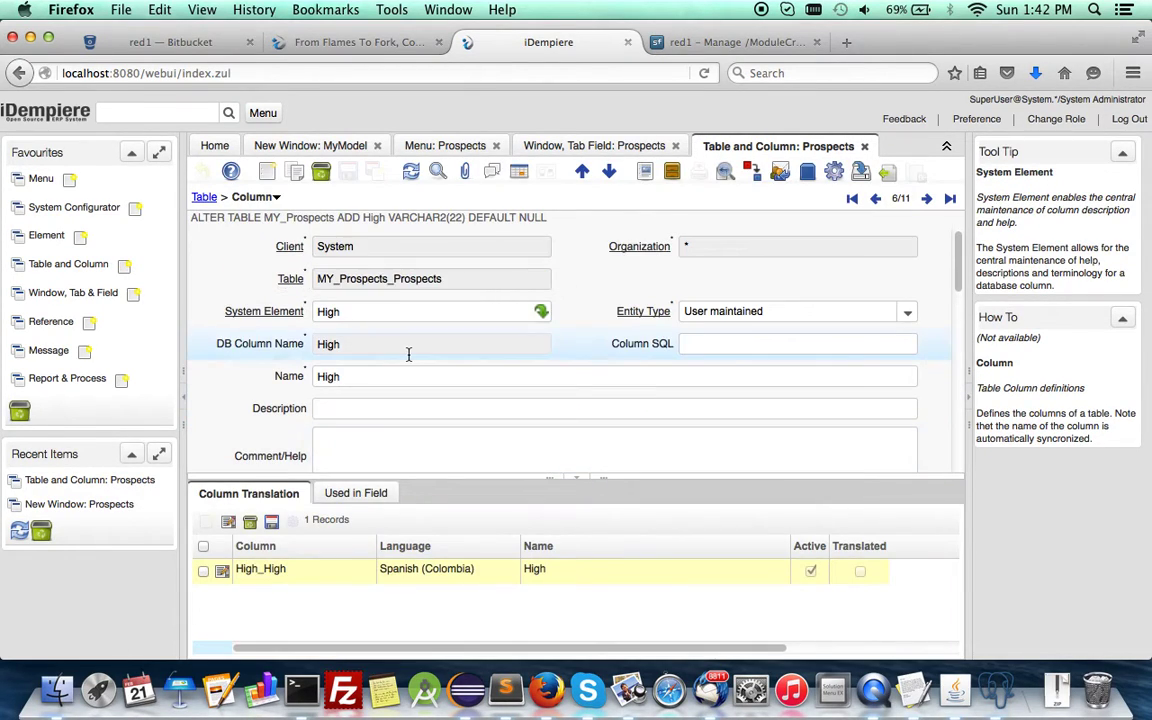
Step: Create and save a new Prospects column named Low
{"action": "left_click", "coordinate": [266, 172]}
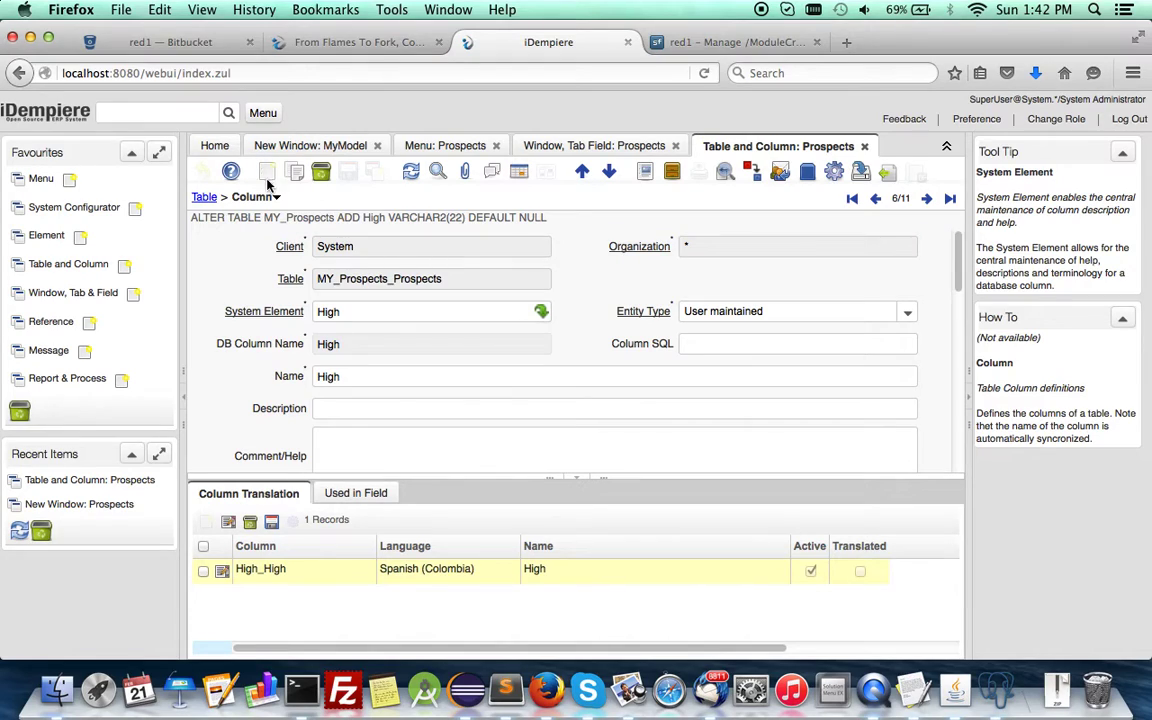
{"action": "left_click", "coordinate": [339, 375]}
{"action": "type", "text": "Low"}
{"action": "left_click", "coordinate": [391, 437]}
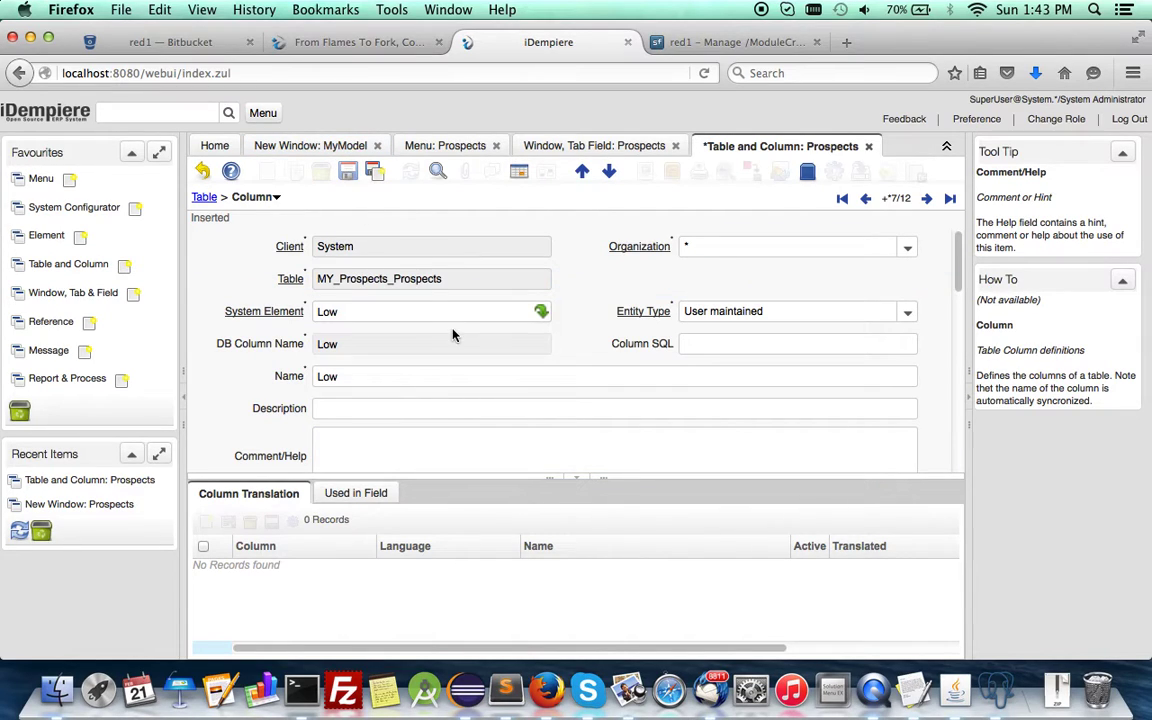
{"action": "key", "text": "alt+s"}
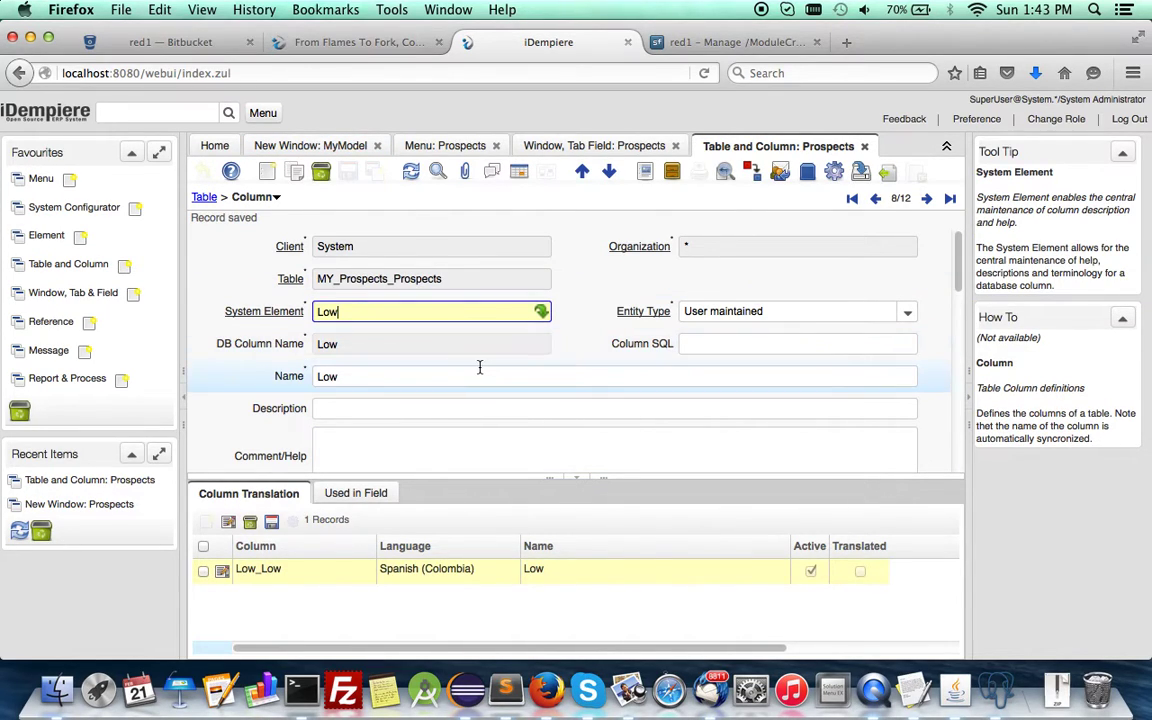
Step: Synchronize the Low column, adding Low VARCHAR2(22) to MY_Prospects
{"action": "scroll", "coordinate": [479, 368], "scroll_direction": "down", "scroll_amount": 5}
{"action": "scroll", "coordinate": [479, 370], "scroll_direction": "down", "scroll_amount": 2}
{"action": "scroll", "coordinate": [479, 372], "scroll_direction": "up", "scroll_amount": 2}
{"action": "scroll", "coordinate": [479, 372], "scroll_direction": "down", "scroll_amount": 3}
{"action": "left_click", "coordinate": [729, 349]}
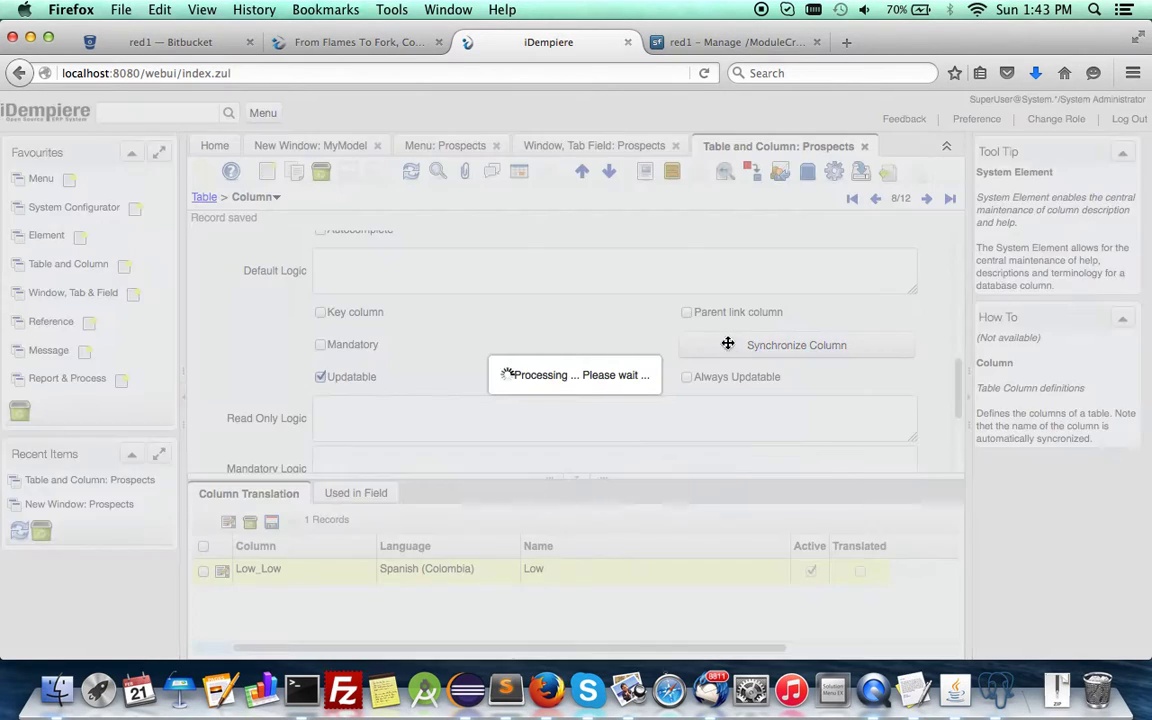
{"action": "left_click", "coordinate": [703, 482]}
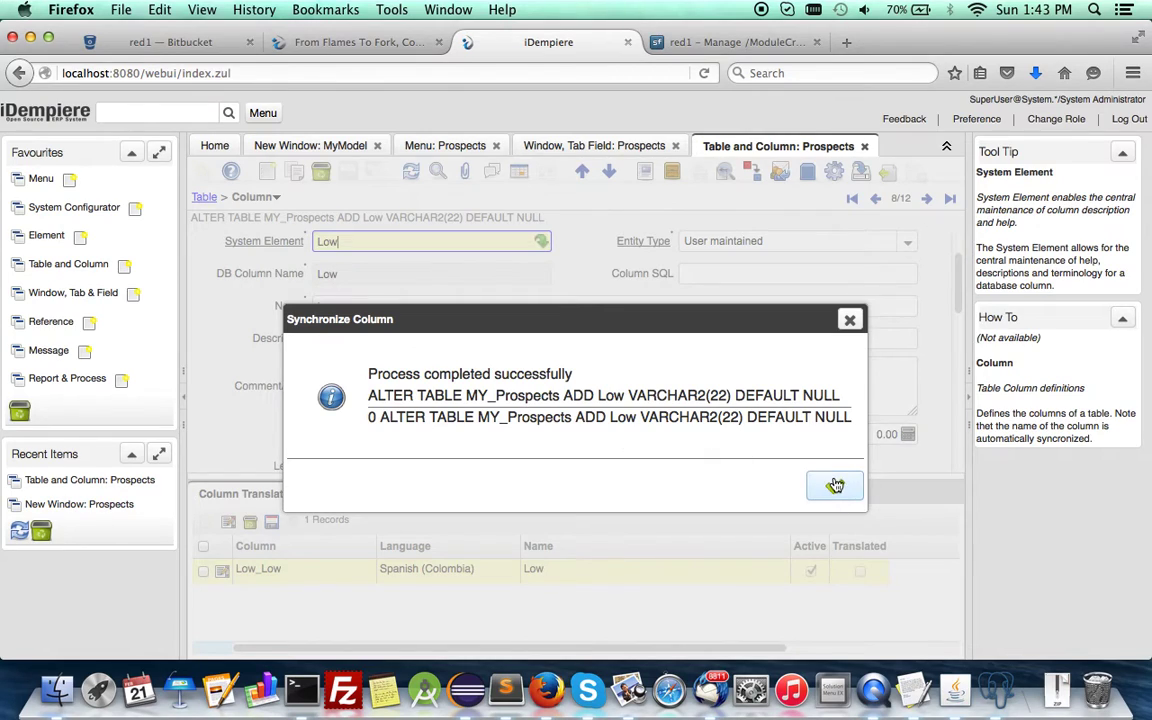
{"action": "left_click", "coordinate": [835, 485]}
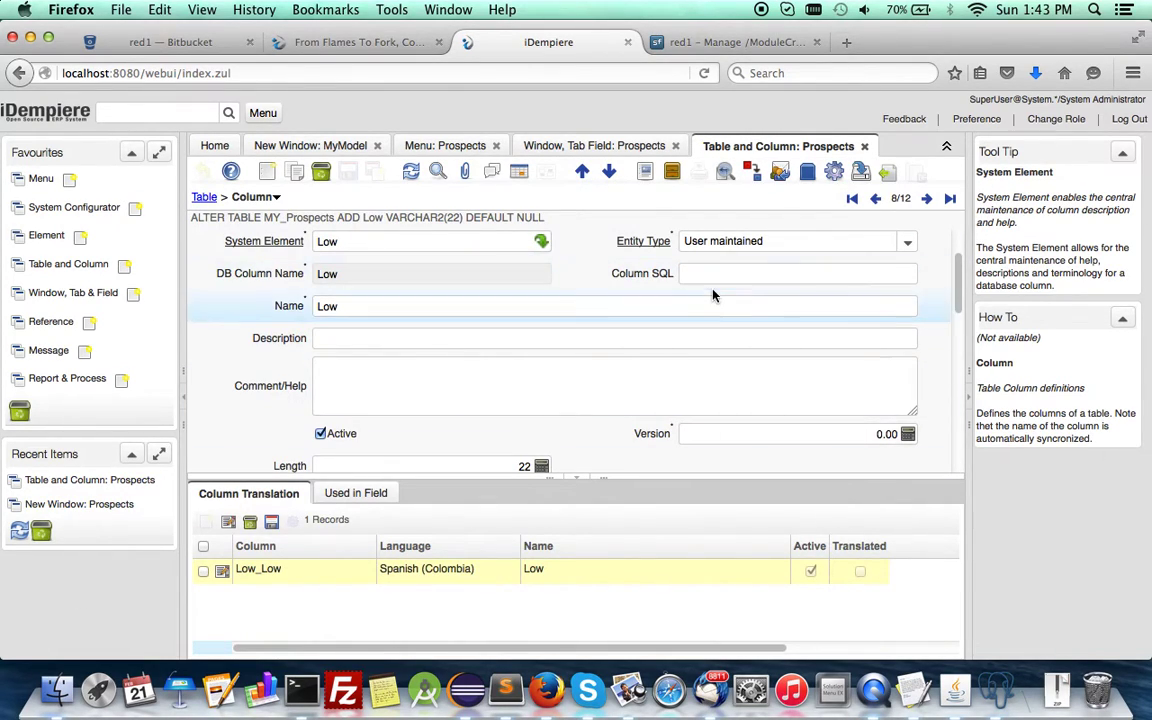
{"action": "scroll", "coordinate": [707, 404], "scroll_direction": "up", "scroll_amount": 2}
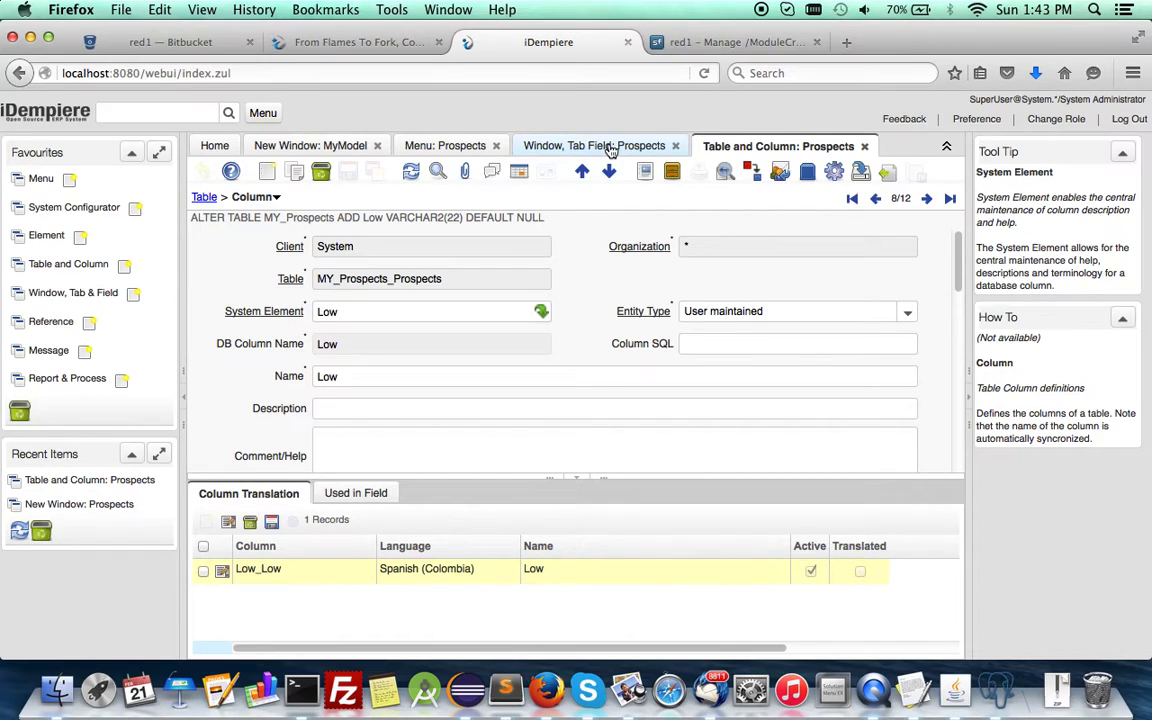
Step: Create a new Prospects column named PriceList, auto-filled as List Price with Costs+Prices
{"action": "left_click", "coordinate": [267, 171]}
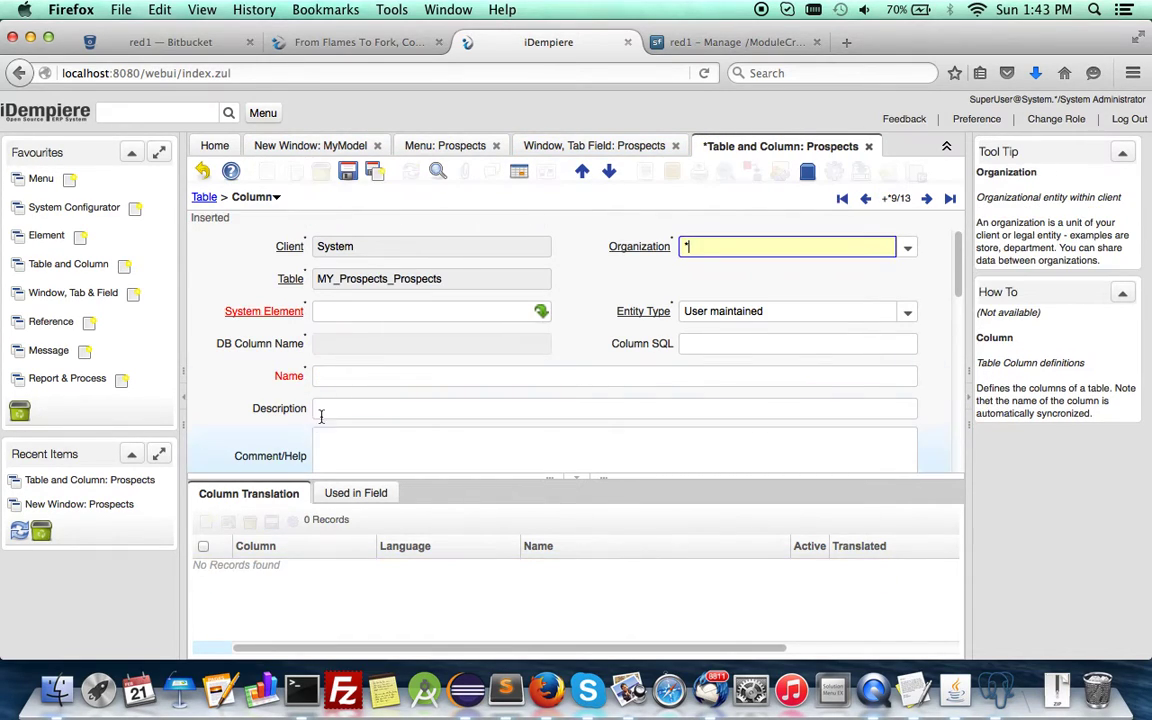
{"action": "left_click", "coordinate": [344, 382]}
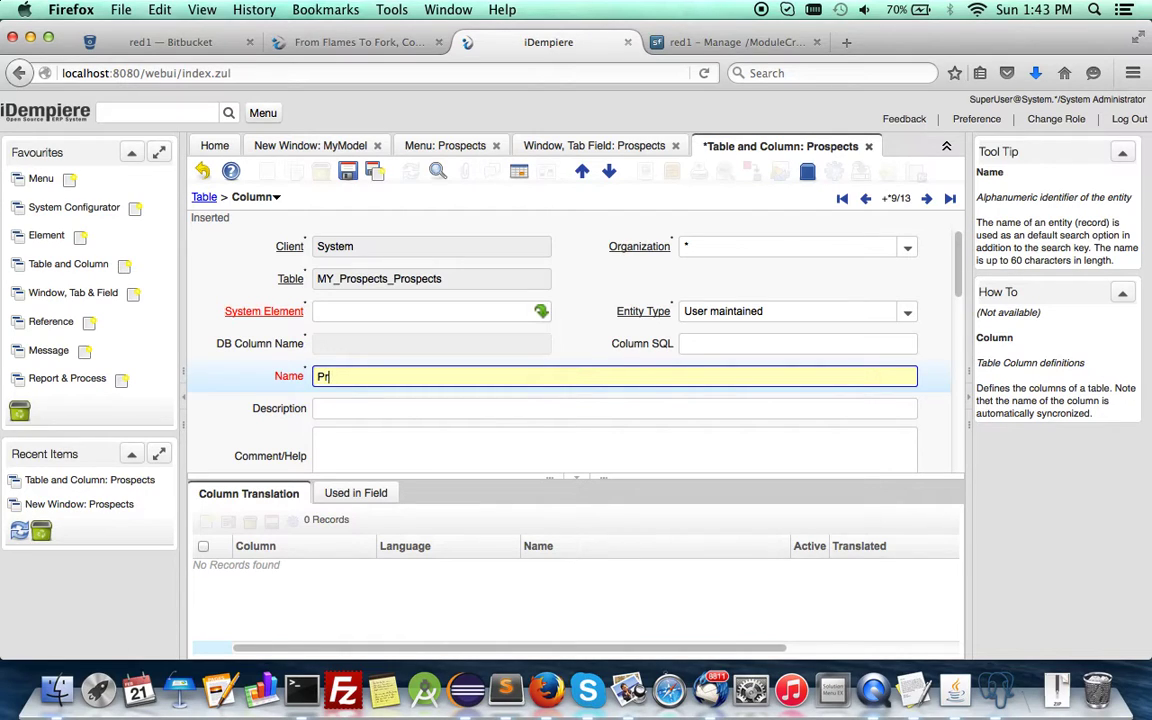
{"action": "type", "text": "PriceList"}
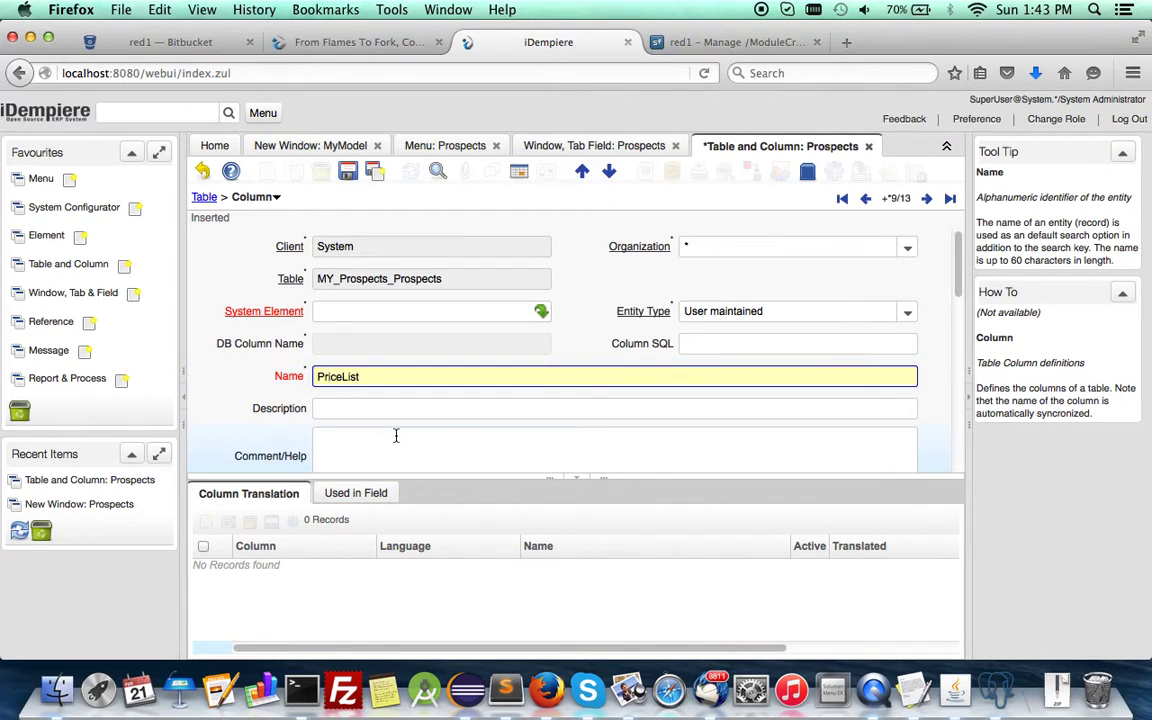
{"action": "left_click", "coordinate": [396, 437]}
Step: Synchronize the PriceList column, adding PriceList NUMBER to MY_Prospects
{"action": "scroll", "coordinate": [396, 437], "scroll_direction": "down", "scroll_amount": 10}
{"action": "scroll", "coordinate": [396, 437], "scroll_direction": "up", "scroll_amount": 6}
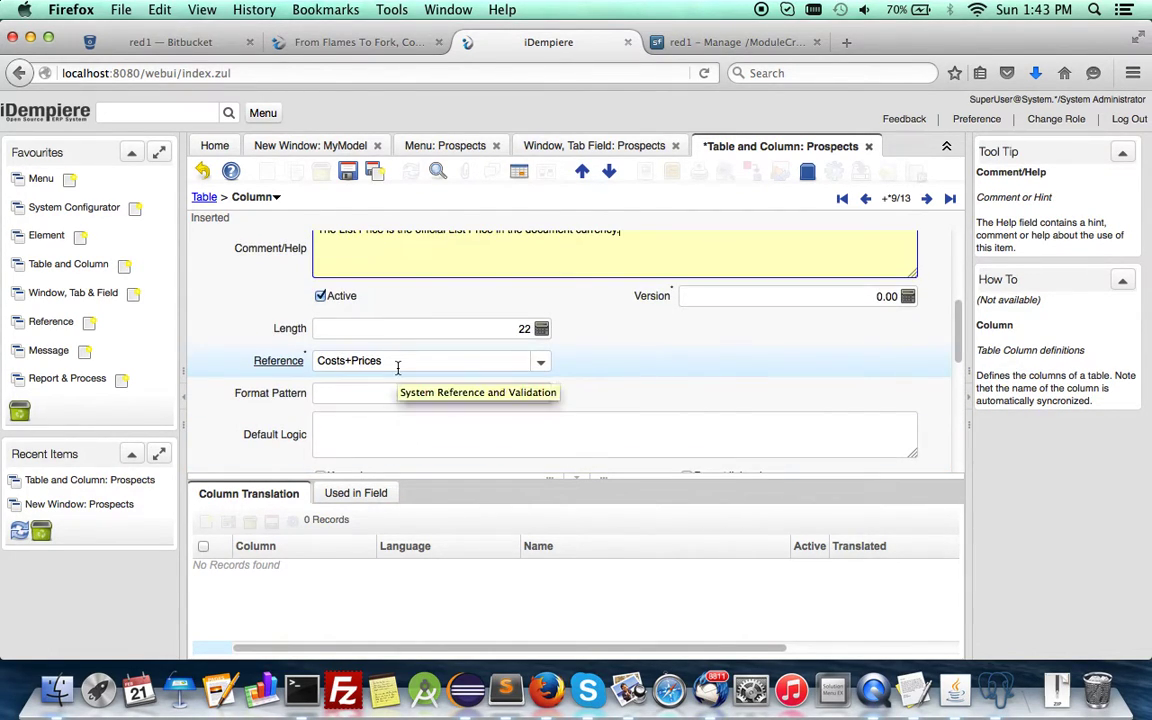
{"action": "scroll", "coordinate": [397, 368], "scroll_direction": "down", "scroll_amount": 3}
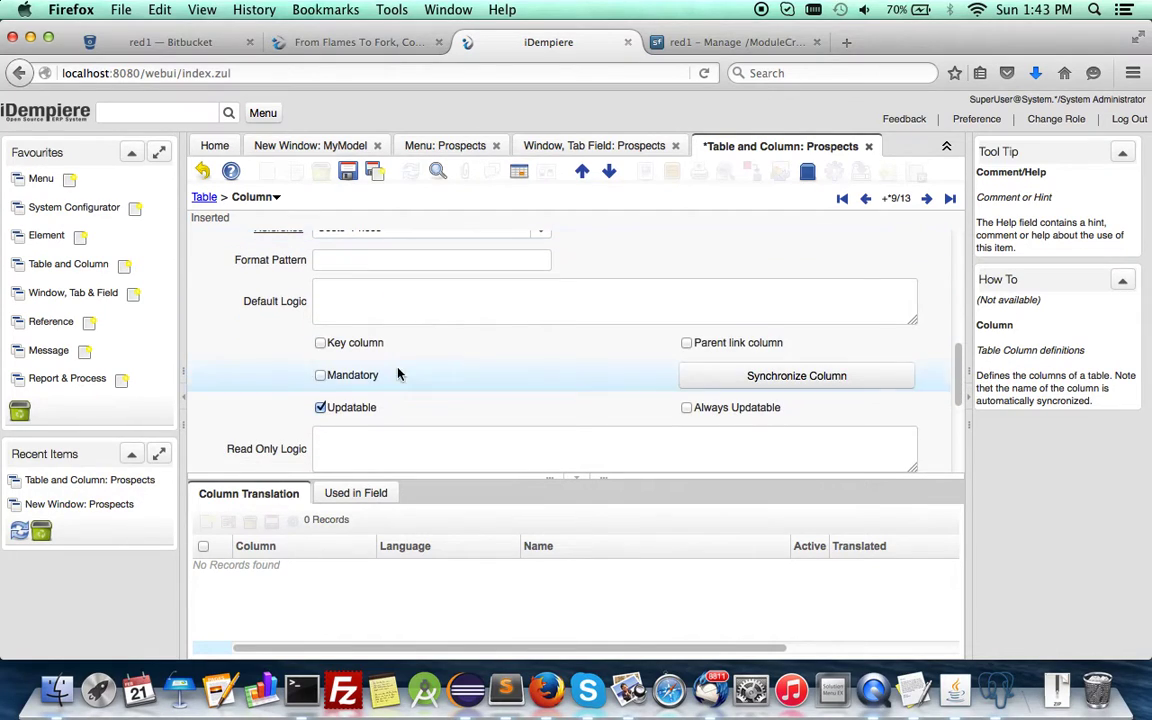
{"action": "left_click", "coordinate": [718, 393]}
{"action": "left_click", "coordinate": [728, 482]}
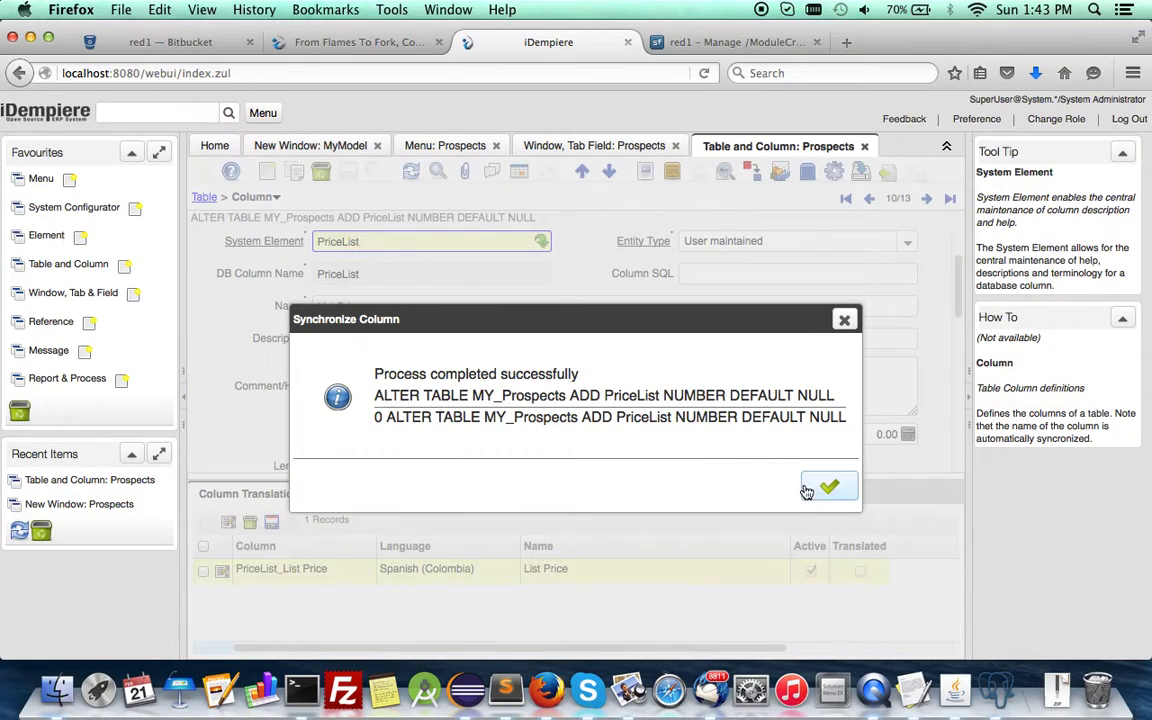
{"action": "left_click", "coordinate": [829, 487]}
{"action": "scroll", "coordinate": [428, 289], "scroll_direction": "up", "scroll_amount": 3}
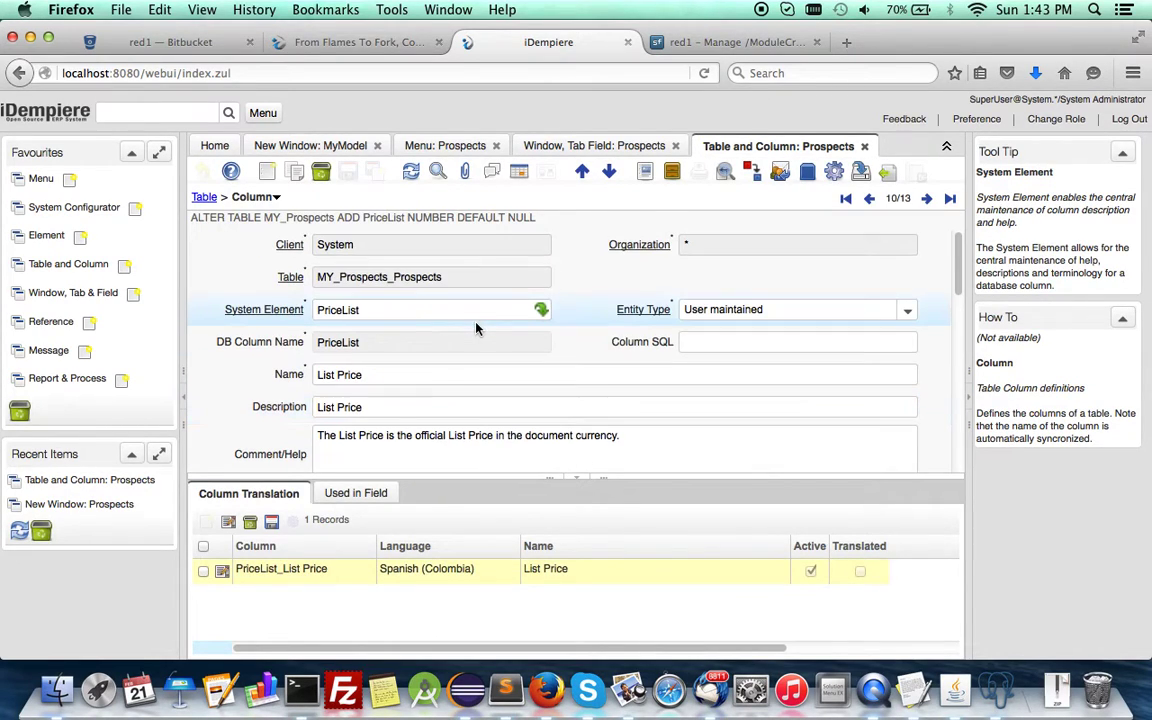
{"action": "left_click", "coordinate": [267, 171]}
Step: Name the new column Occurences, set its type to Number and its length to 11
{"action": "left_click", "coordinate": [352, 373]}
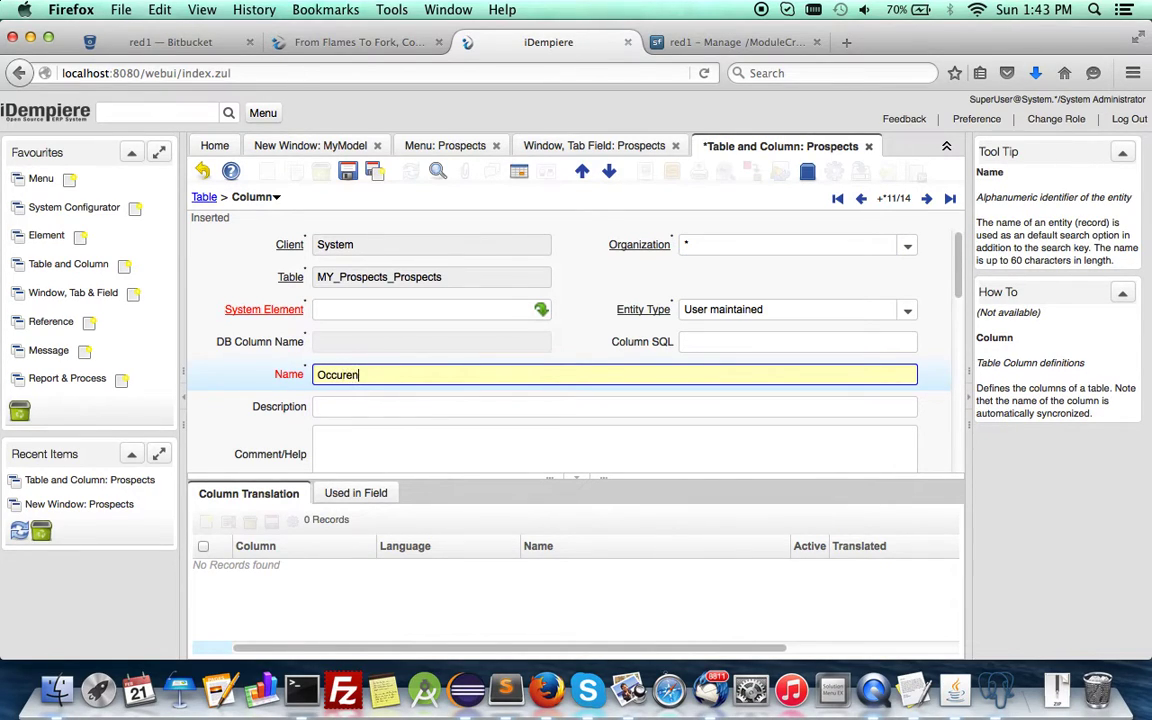
{"action": "type", "text": "Occurences"}
{"action": "left_click", "coordinate": [405, 413]}
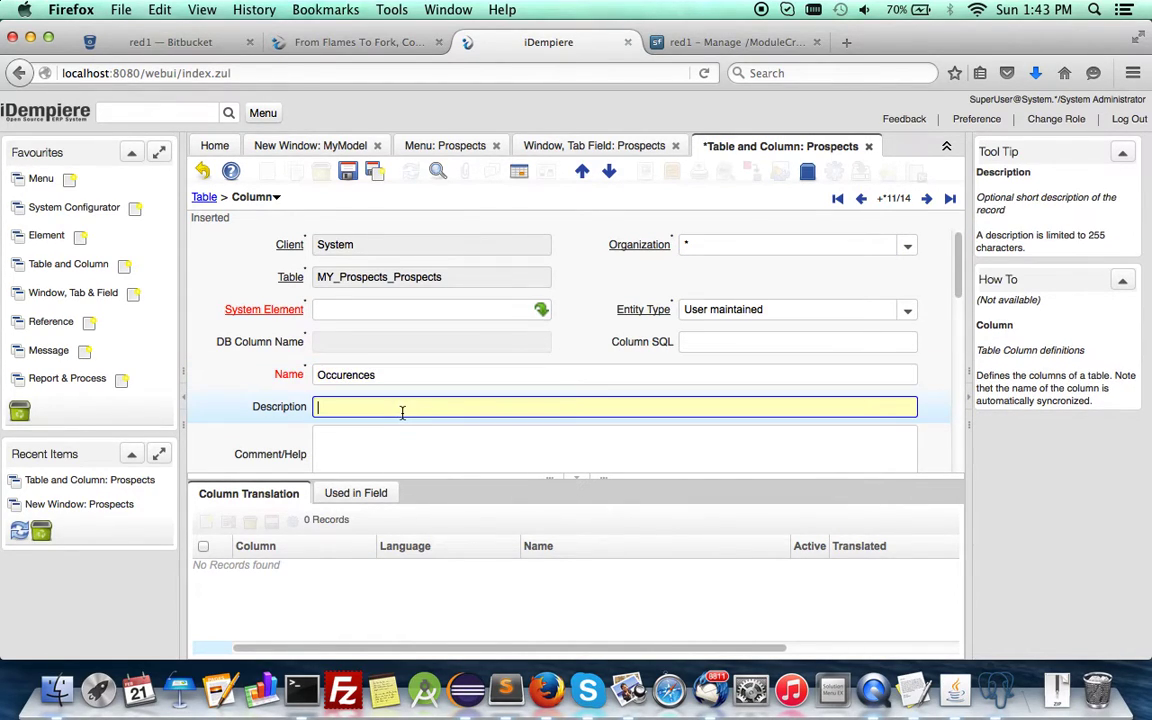
{"action": "scroll", "coordinate": [405, 415], "scroll_direction": "down", "scroll_amount": 4}
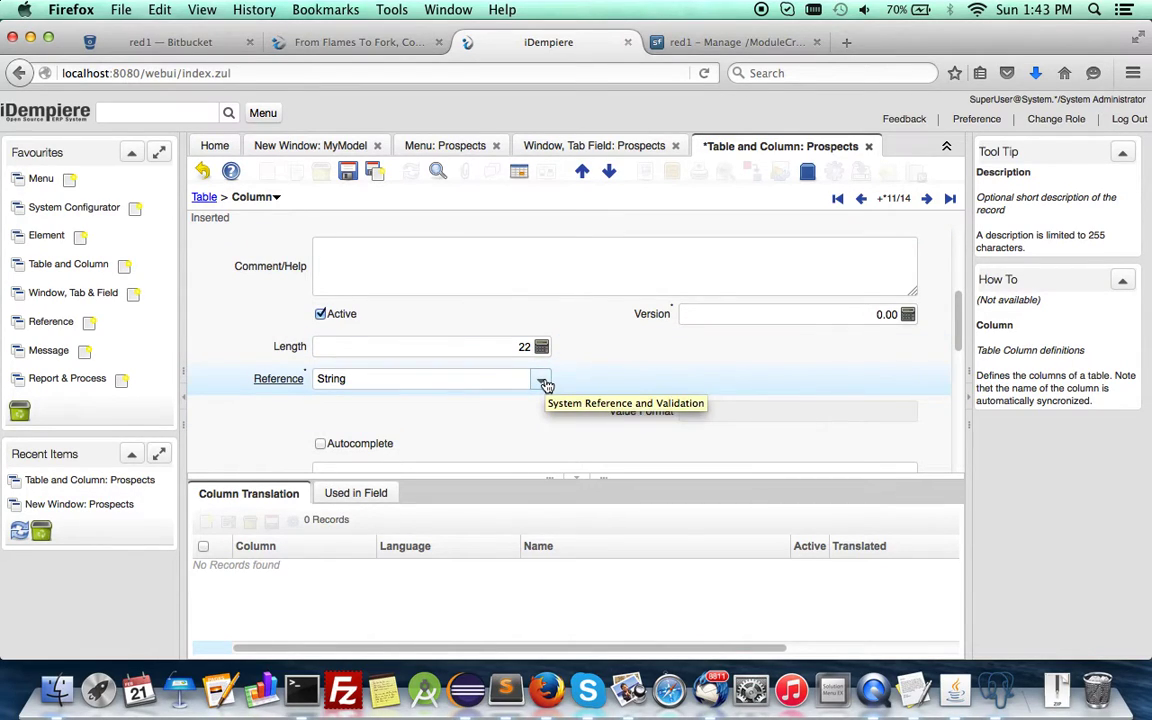
{"action": "left_click", "coordinate": [447, 378]}
{"action": "type", "text": "N"}
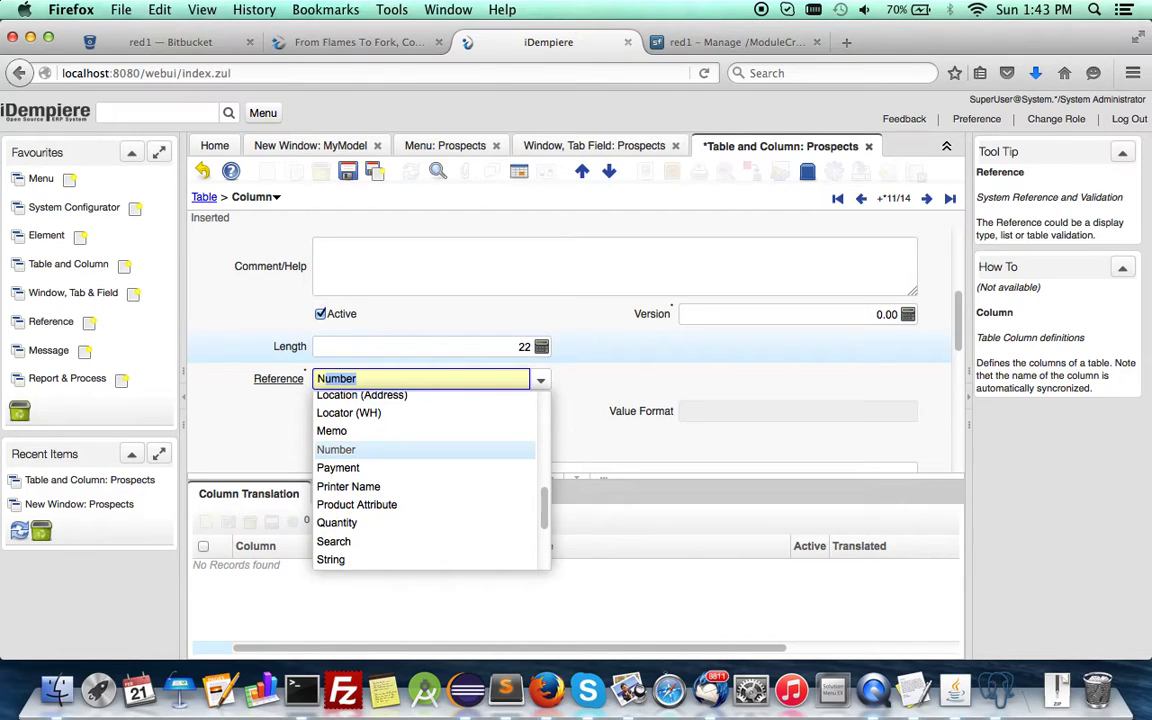
{"action": "key", "text": "BackSpace"}
{"action": "key", "text": "BackSpace"}
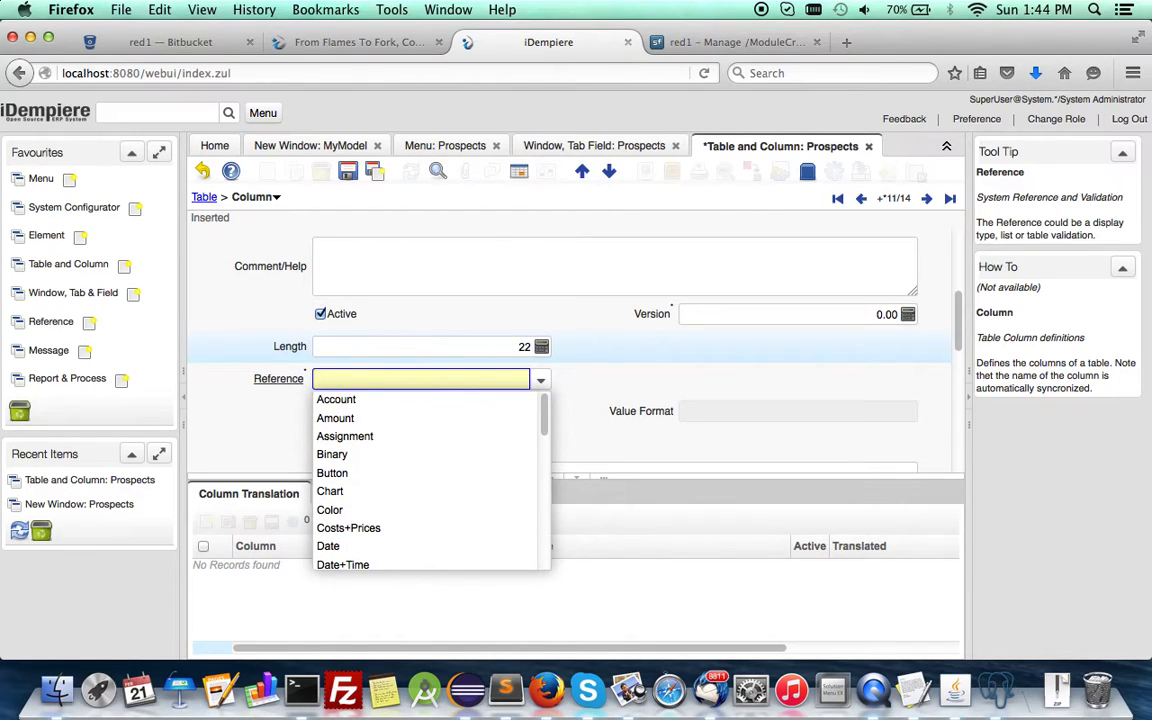
{"action": "type", "text": "Number"}
{"action": "key", "text": "Return"}
{"action": "left_click", "coordinate": [524, 346]}
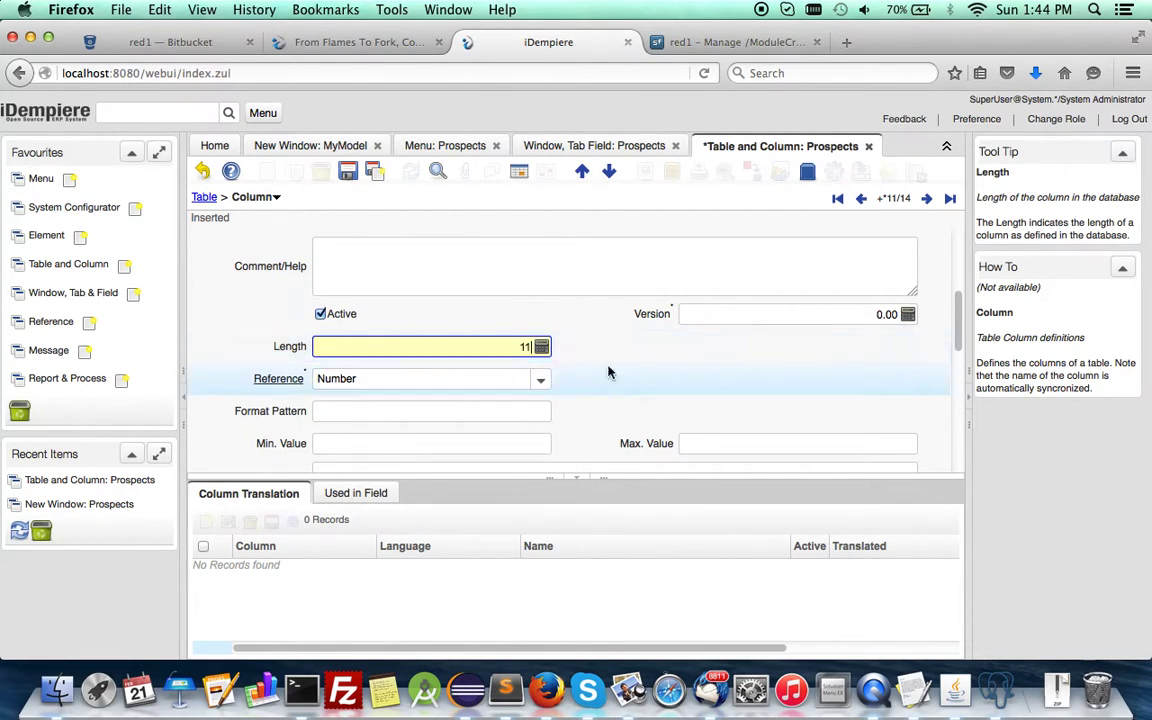
Step: Synchronize the Occurences column, adding Occurences NUMBER to MY_Prospects
{"action": "scroll", "coordinate": [645, 391], "scroll_direction": "down", "scroll_amount": 5}
{"action": "left_click", "coordinate": [751, 309]}
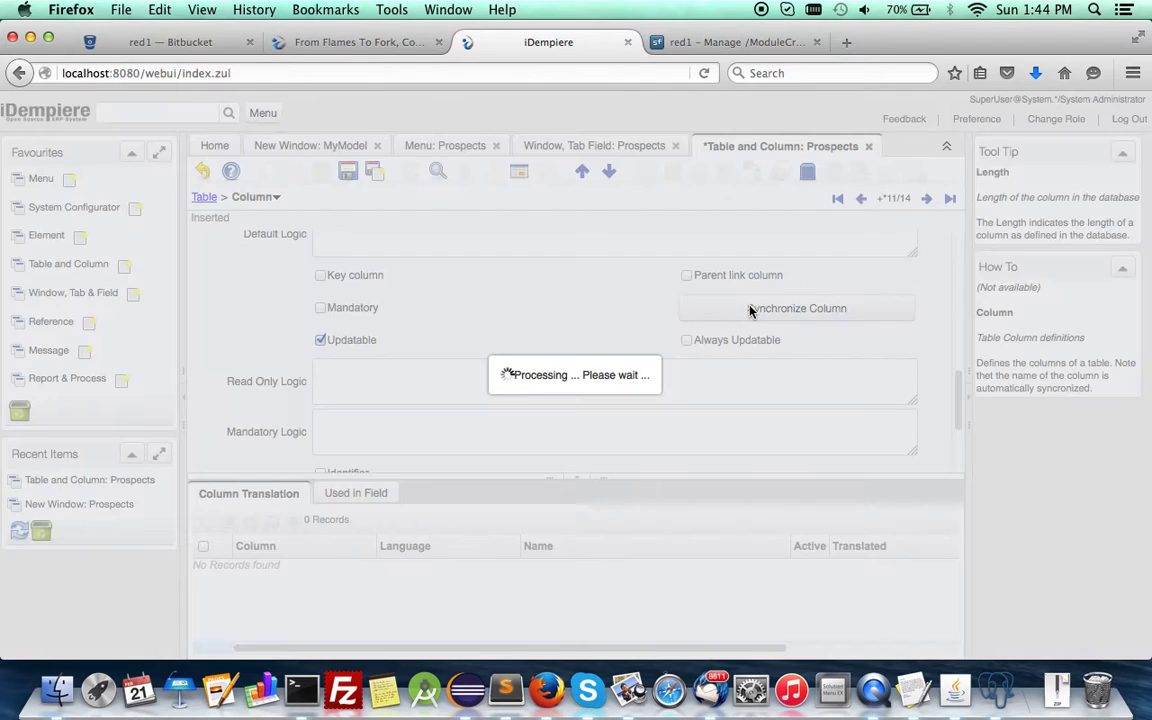
{"action": "left_click", "coordinate": [728, 484]}
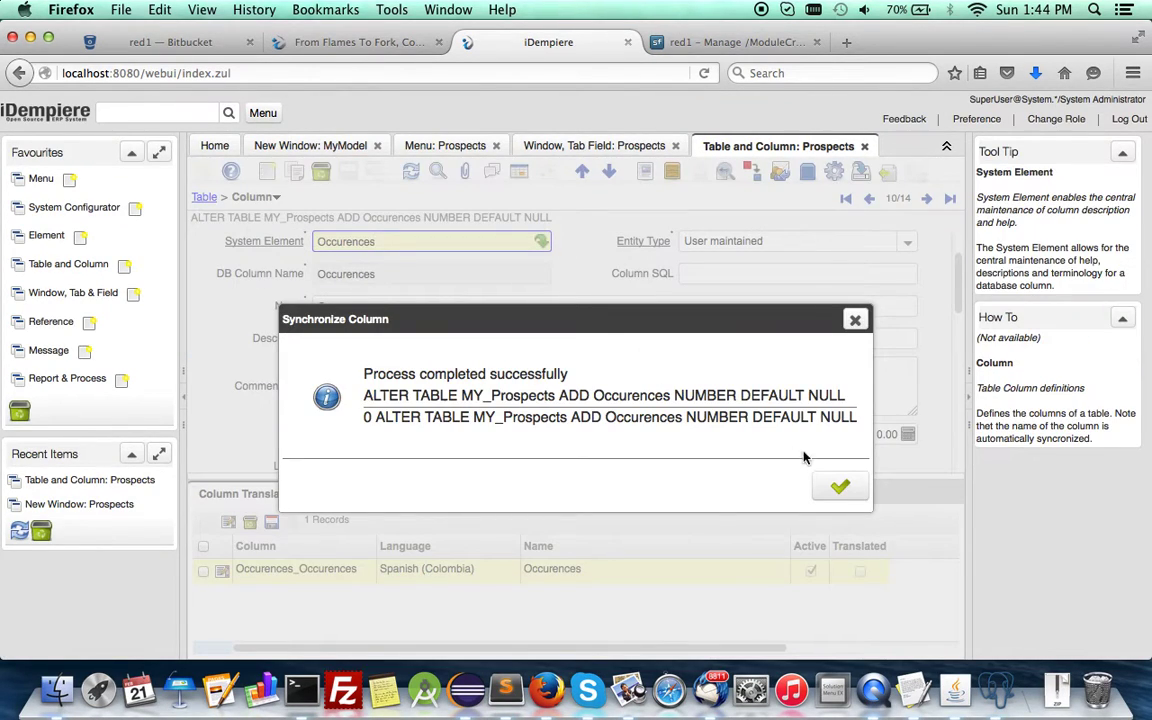
{"action": "left_click", "coordinate": [840, 486]}
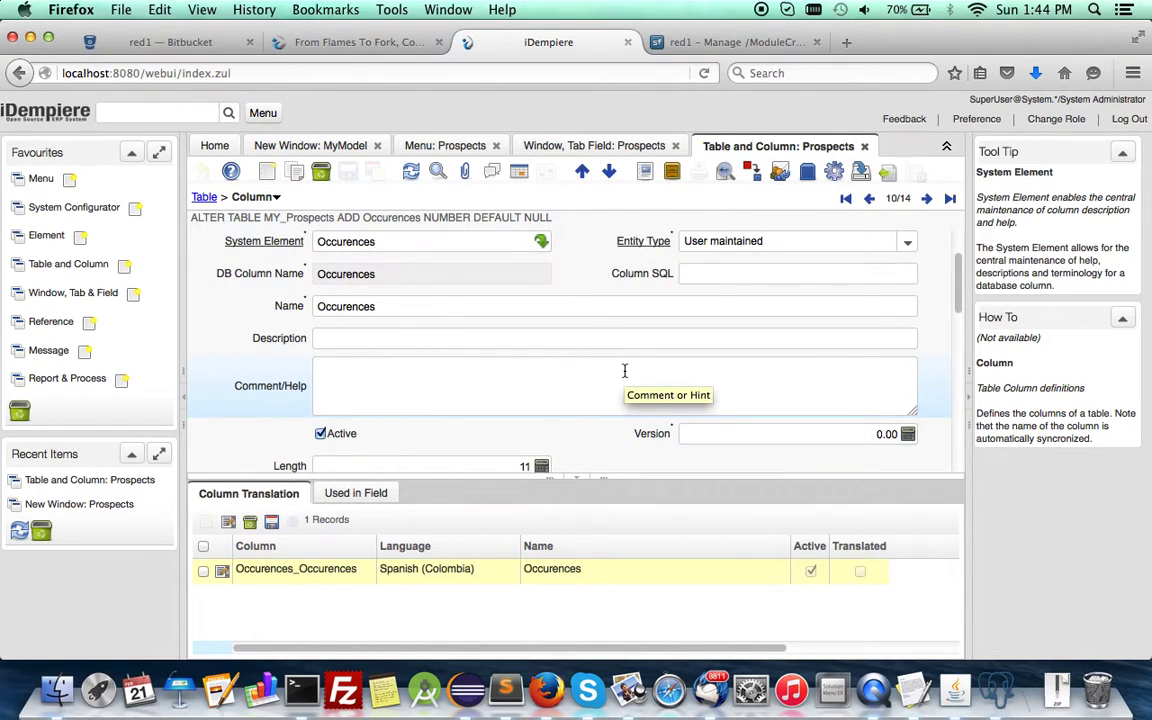
Step: Preview the Prospects tab layout in the Tab Editor and close it without changes
{"action": "left_click", "coordinate": [630, 147]}
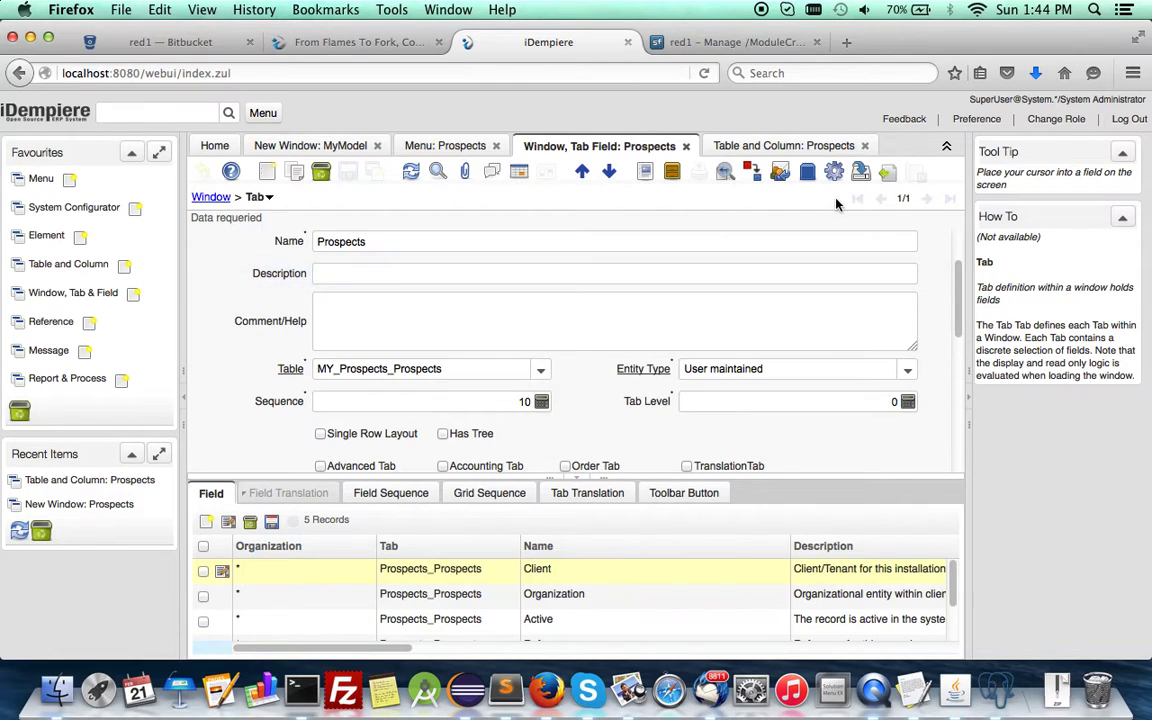
{"action": "left_click", "coordinate": [833, 172]}
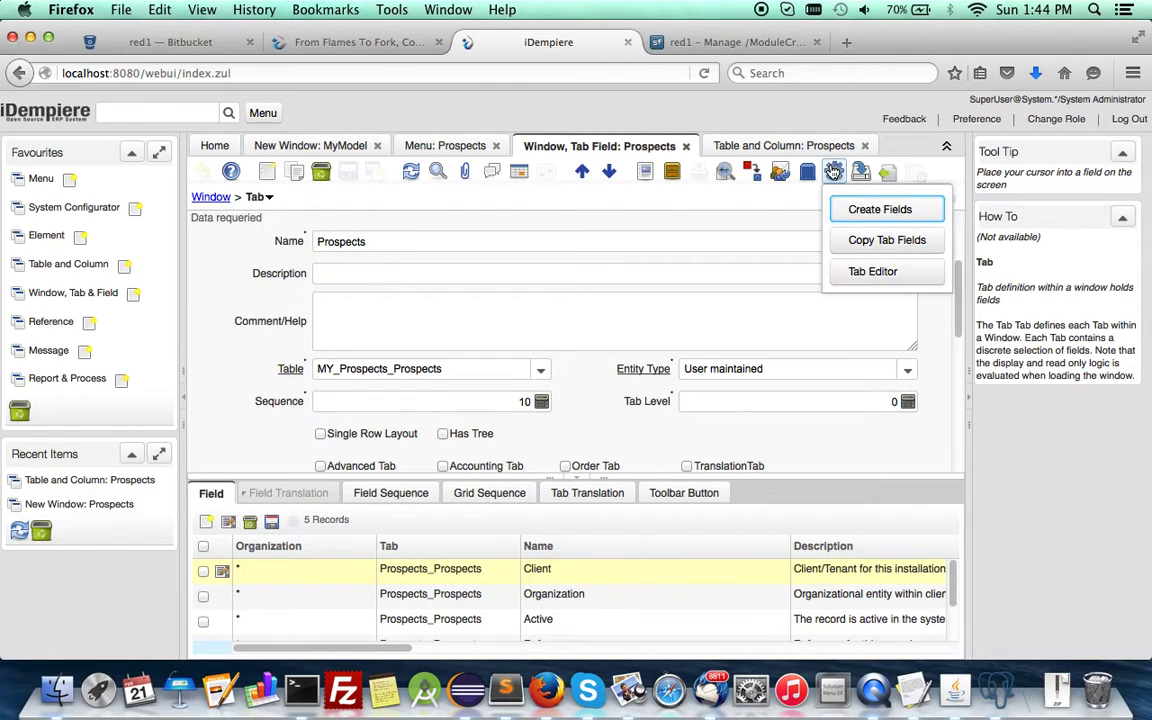
{"action": "left_click", "coordinate": [857, 274]}
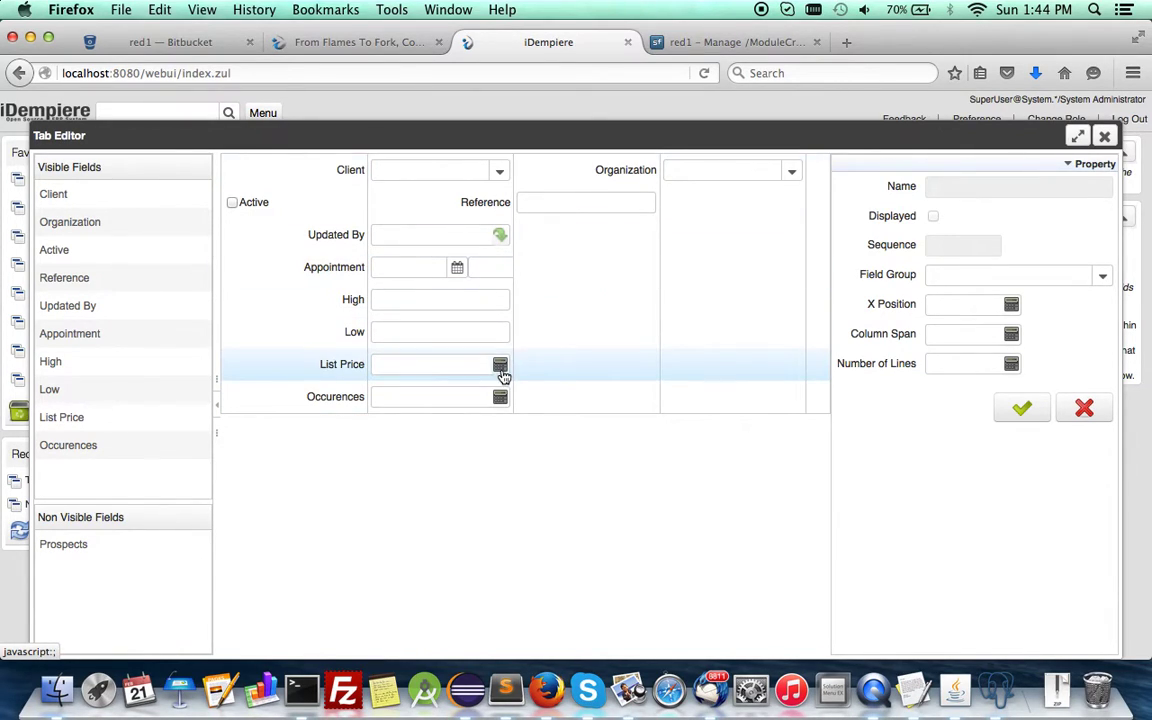
{"action": "left_click", "coordinate": [1086, 408]}
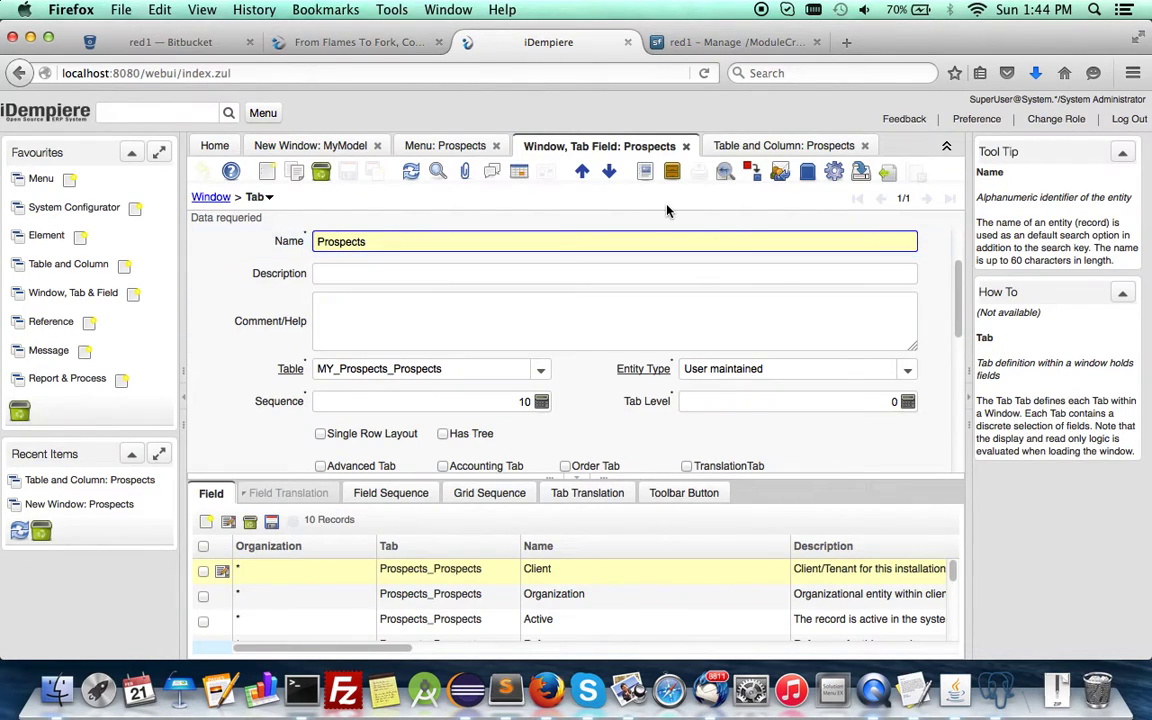
{"action": "left_click", "coordinate": [834, 172]}
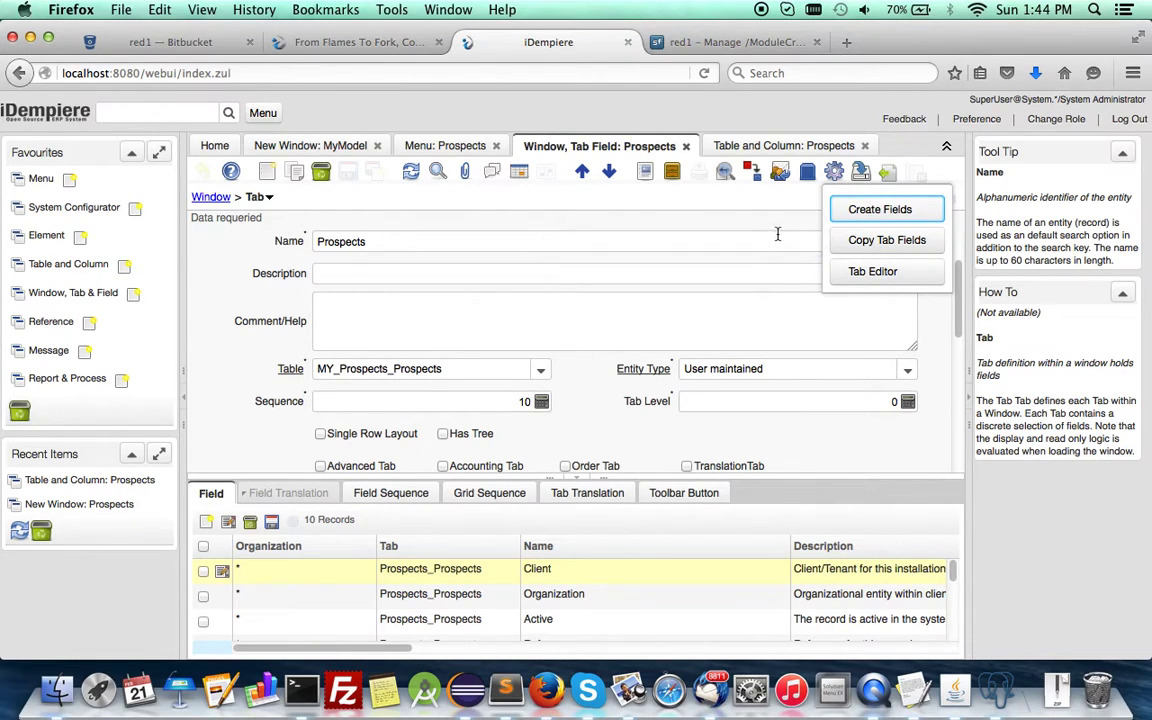
{"action": "left_click", "coordinate": [760, 187]}
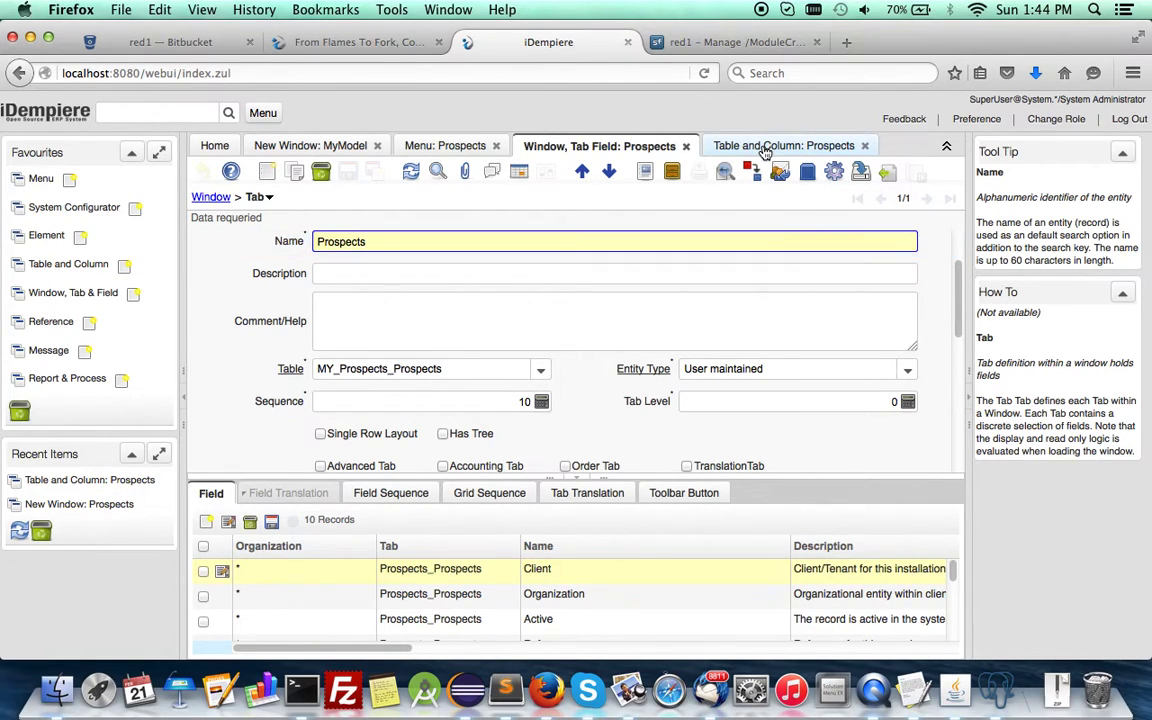
Step: Inspect the Occurences element record from the Prospects columns, then close it
{"action": "left_click", "coordinate": [764, 147]}
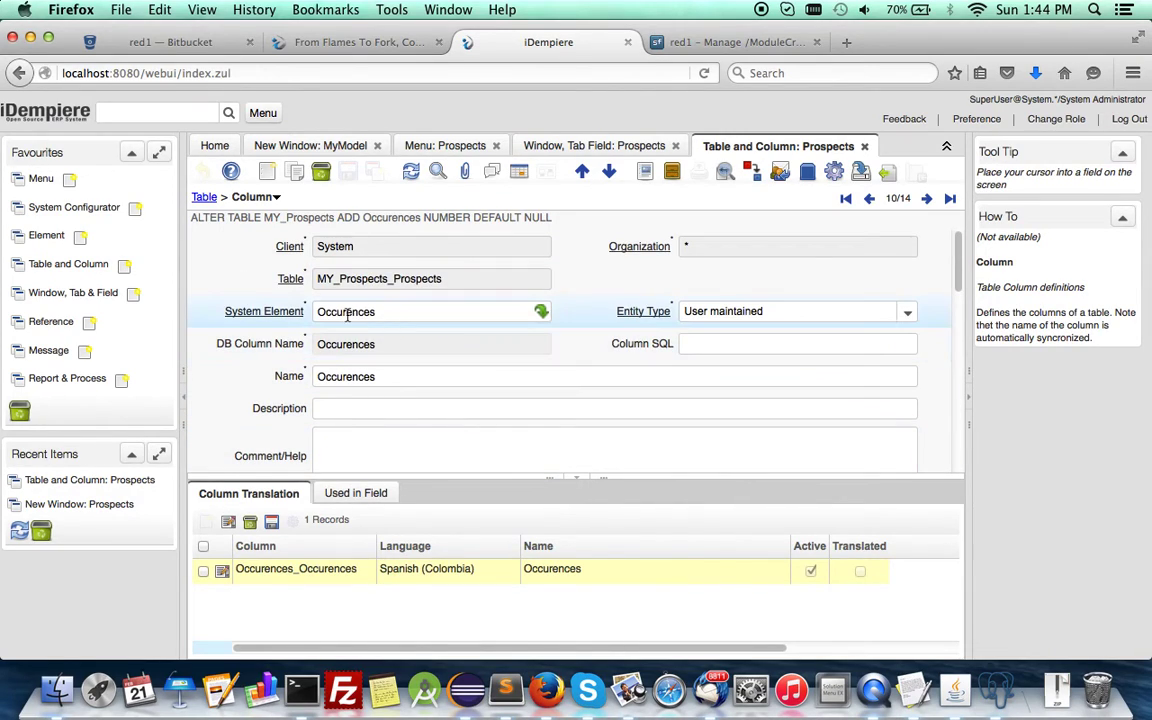
{"action": "left_click", "coordinate": [264, 312]}
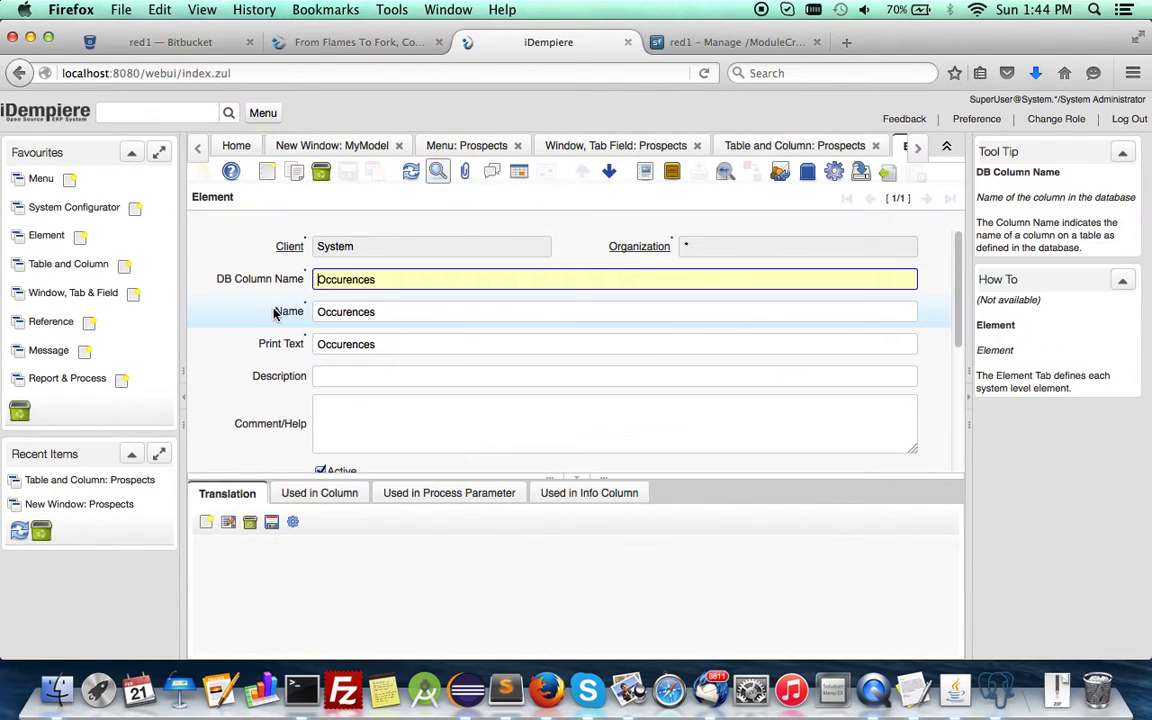
{"action": "scroll", "coordinate": [422, 398], "scroll_direction": "down", "scroll_amount": 2}
{"action": "scroll", "coordinate": [490, 395], "scroll_direction": "up", "scroll_amount": 2}
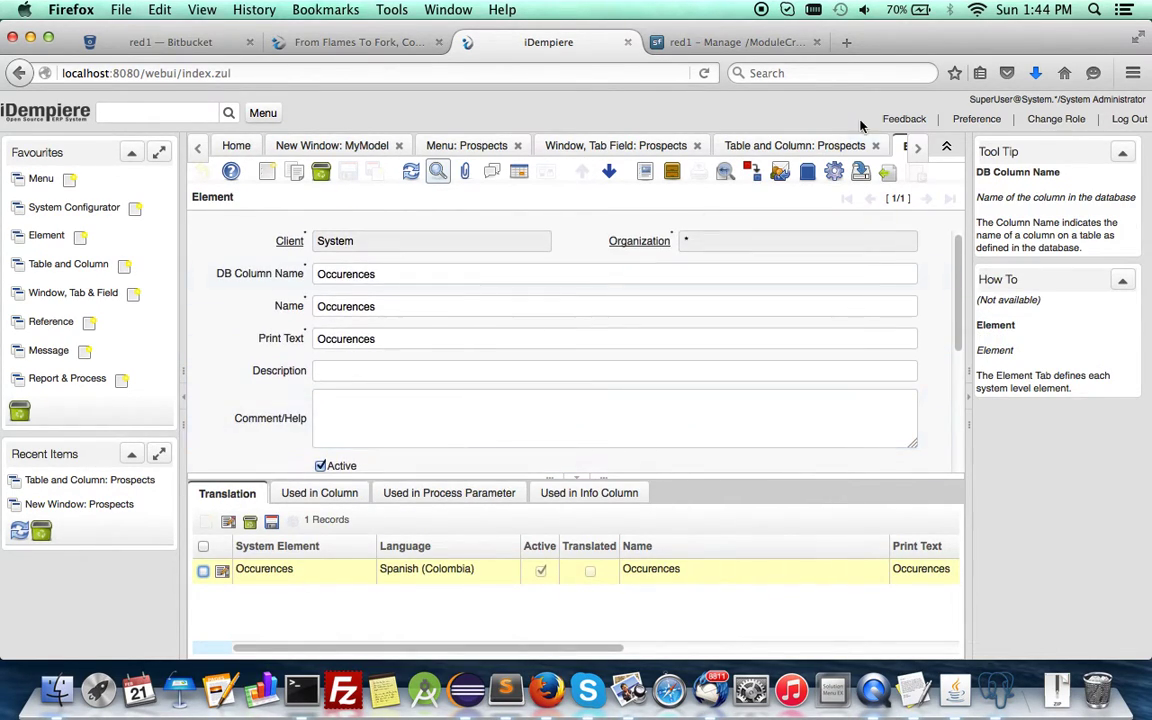
{"action": "left_click", "coordinate": [911, 148]}
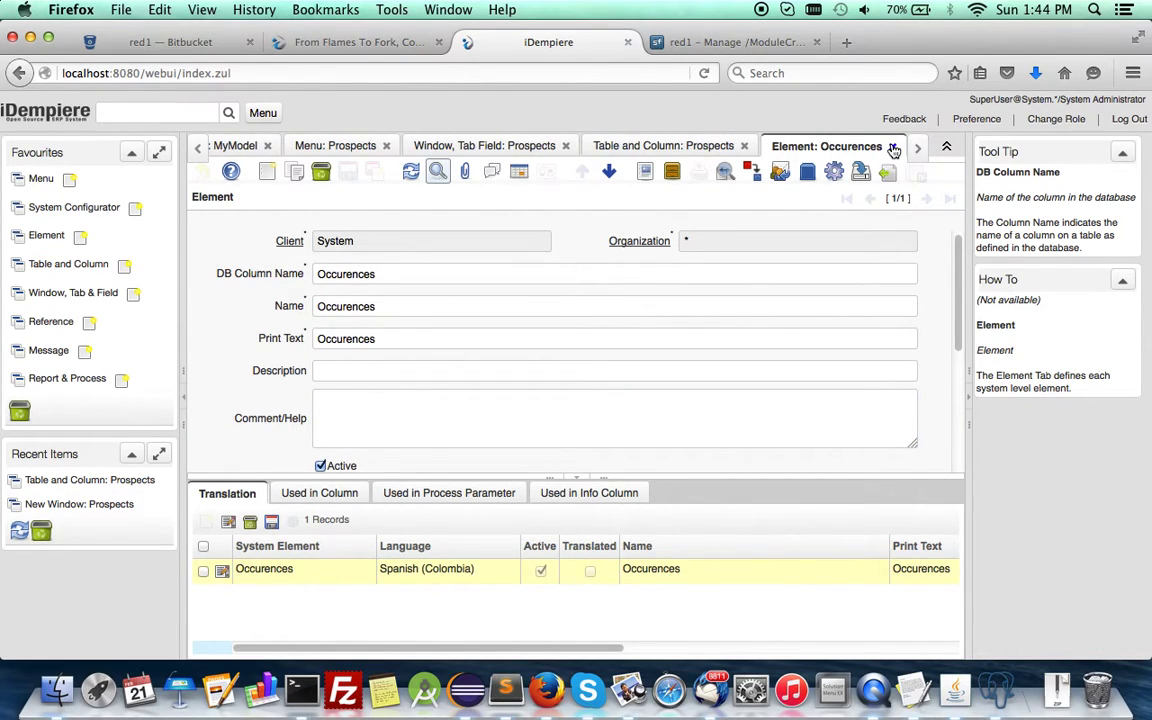
{"action": "left_click", "coordinate": [893, 147]}
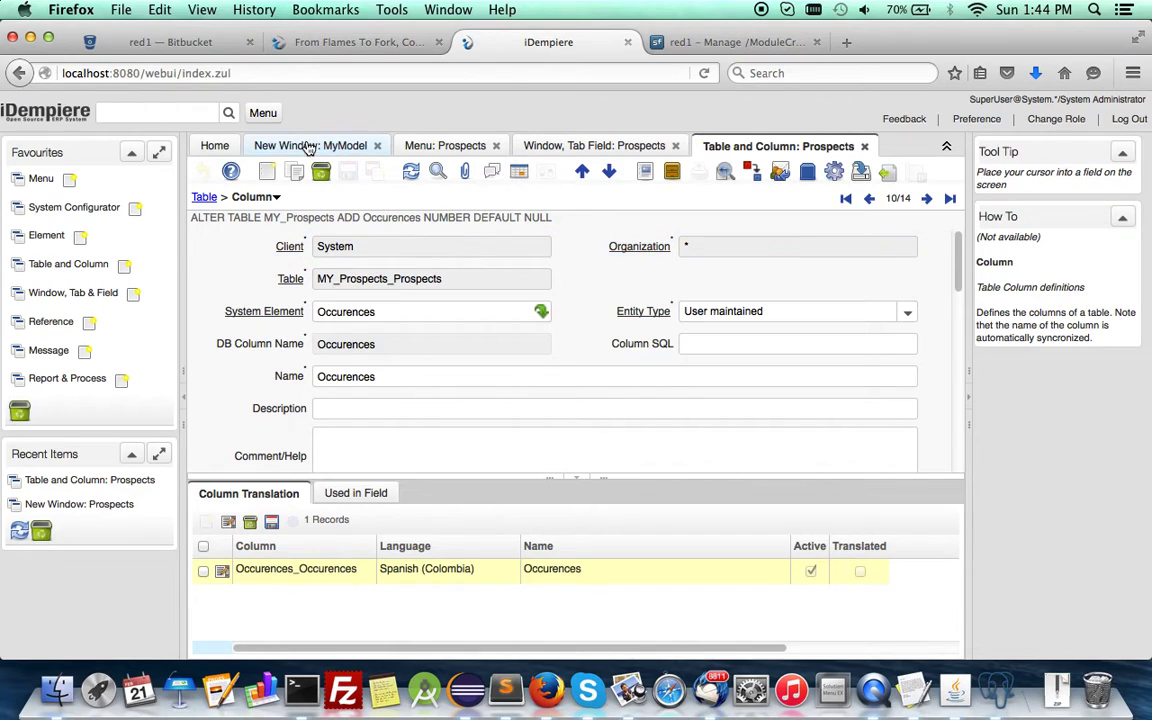
Step: Return to the Prospects tab definition, which lists 10 field records
{"action": "left_click", "coordinate": [259, 113]}
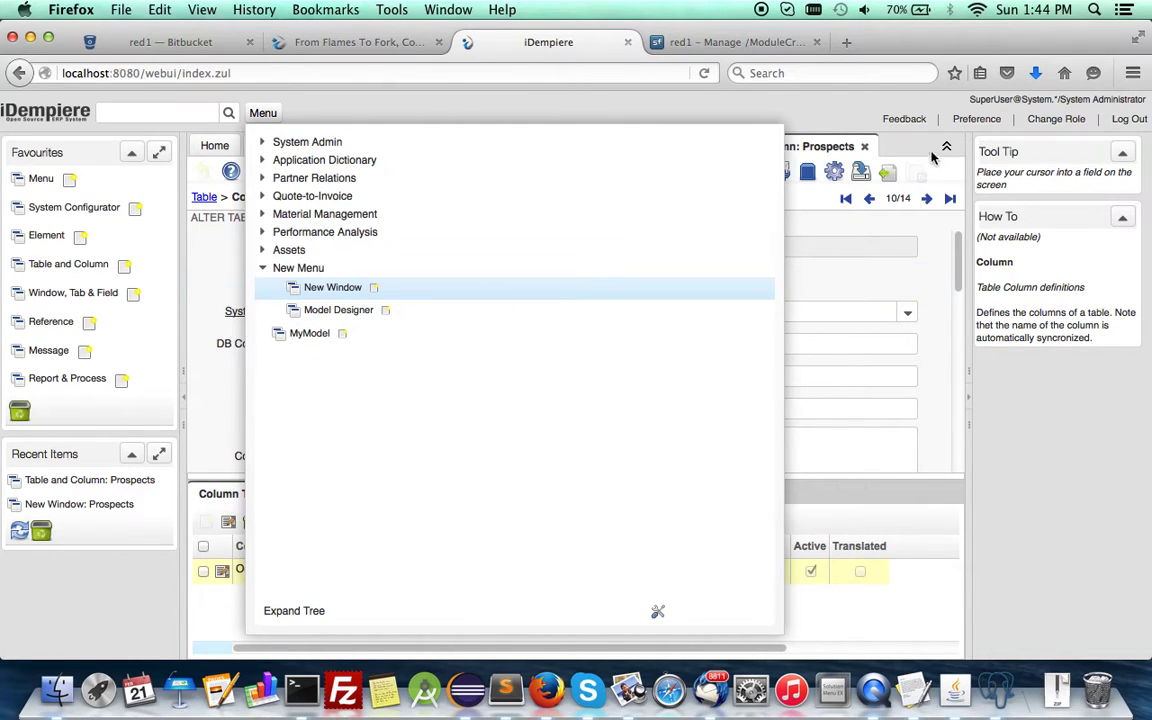
{"action": "left_click", "coordinate": [899, 157]}
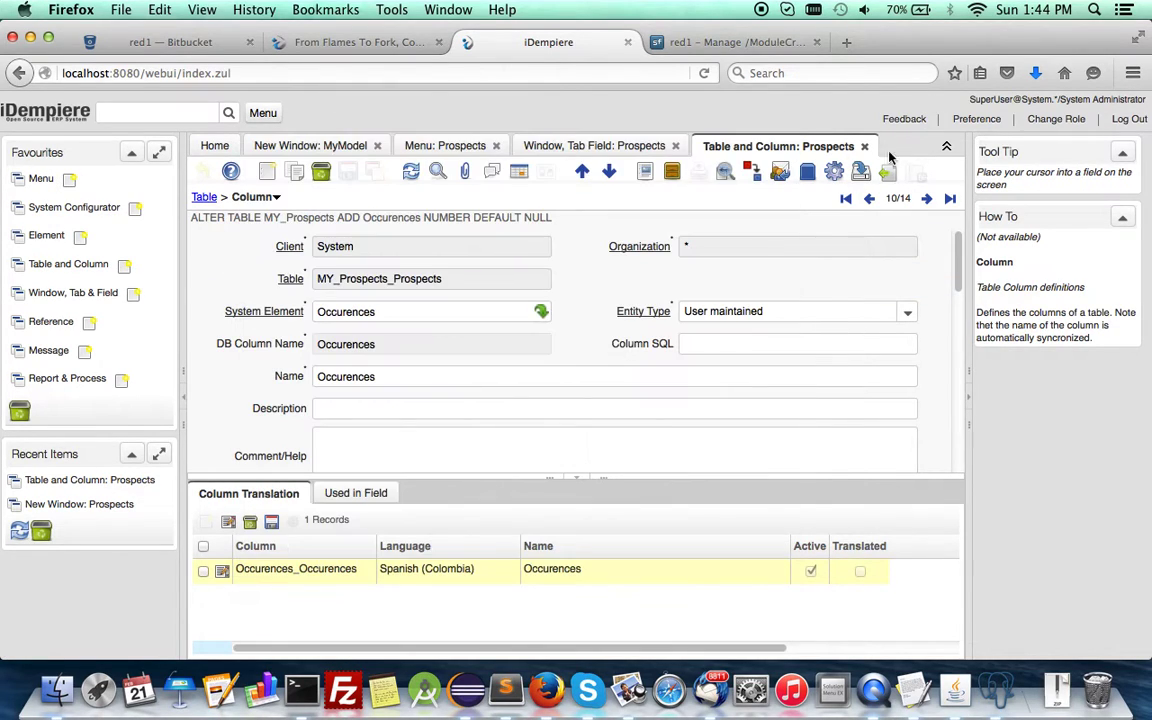
{"action": "left_click", "coordinate": [621, 148]}
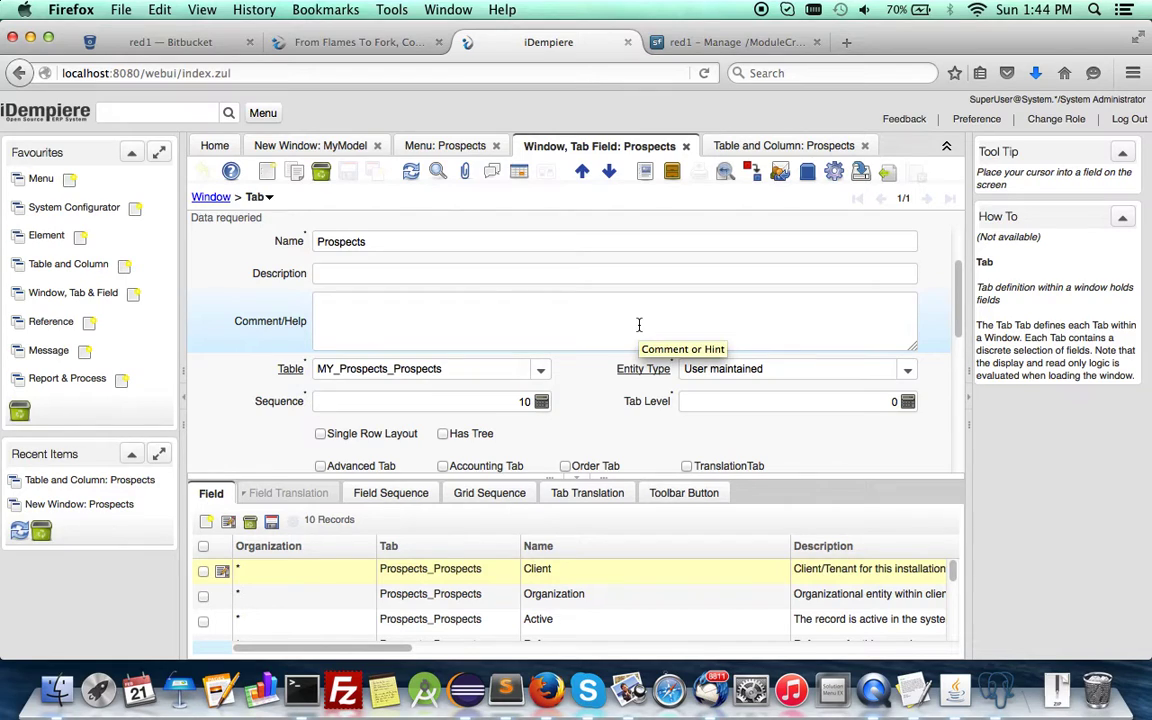
{"action": "scroll", "coordinate": [639, 325], "scroll_direction": "down", "scroll_amount": 3}
{"action": "scroll", "coordinate": [640, 329], "scroll_direction": "up", "scroll_amount": 1}
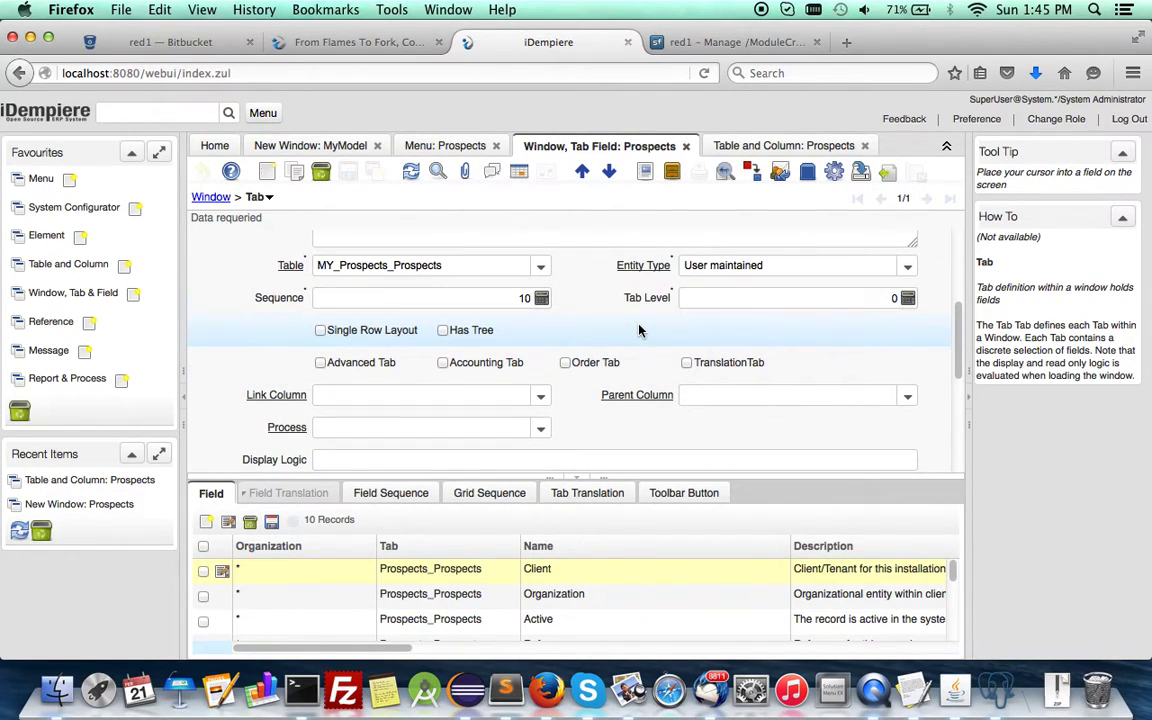
Step: In the Tab Editor, place List Price beside Updated By and Occurences beside Appointment, then save
{"action": "left_click", "coordinate": [834, 171]}
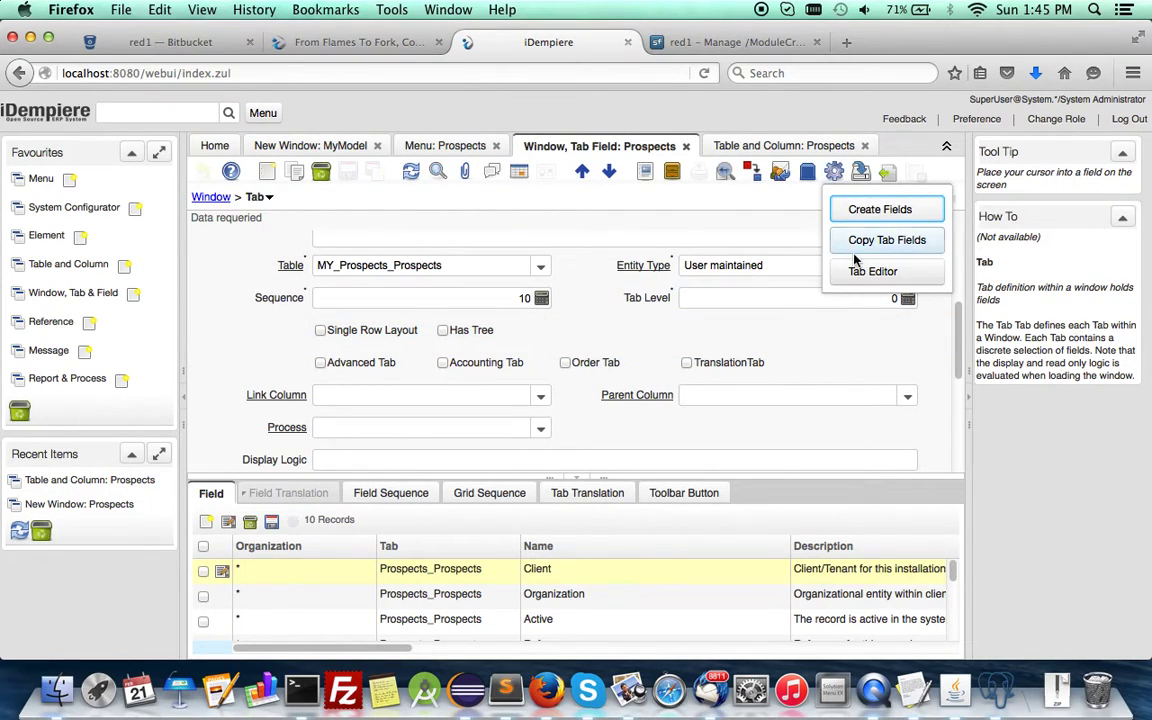
{"action": "left_click", "coordinate": [856, 273]}
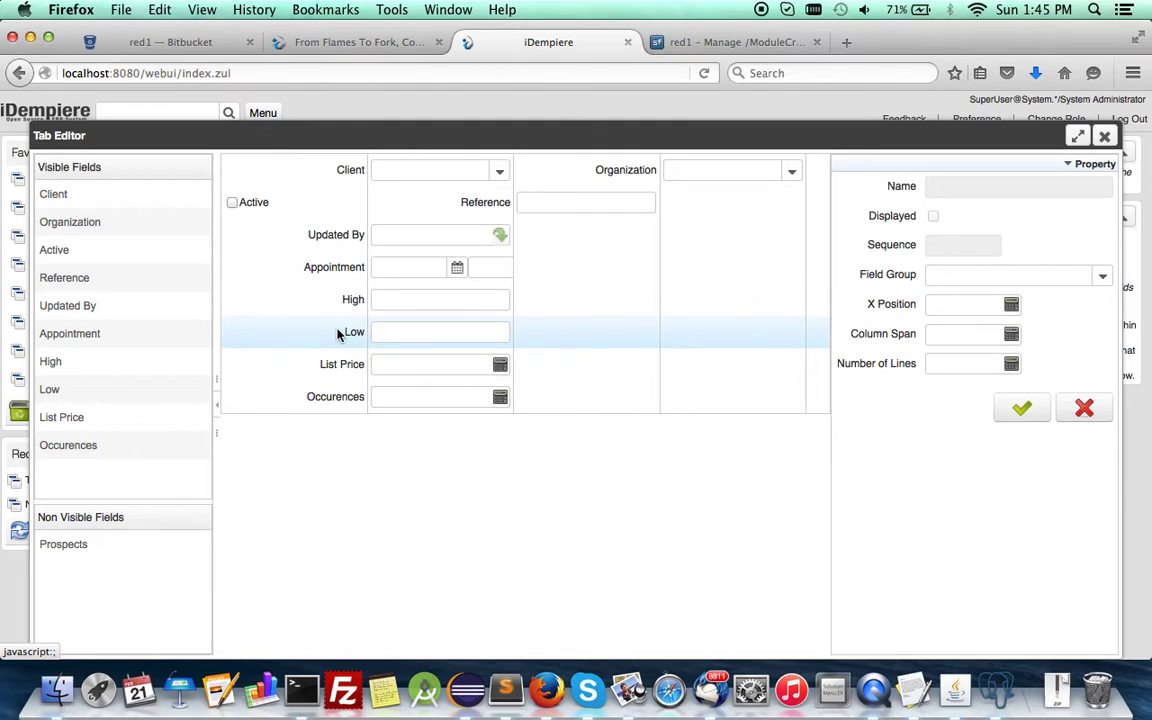
{"action": "left_click_drag", "start_coordinate": [328, 366], "coordinate": [612, 255]}
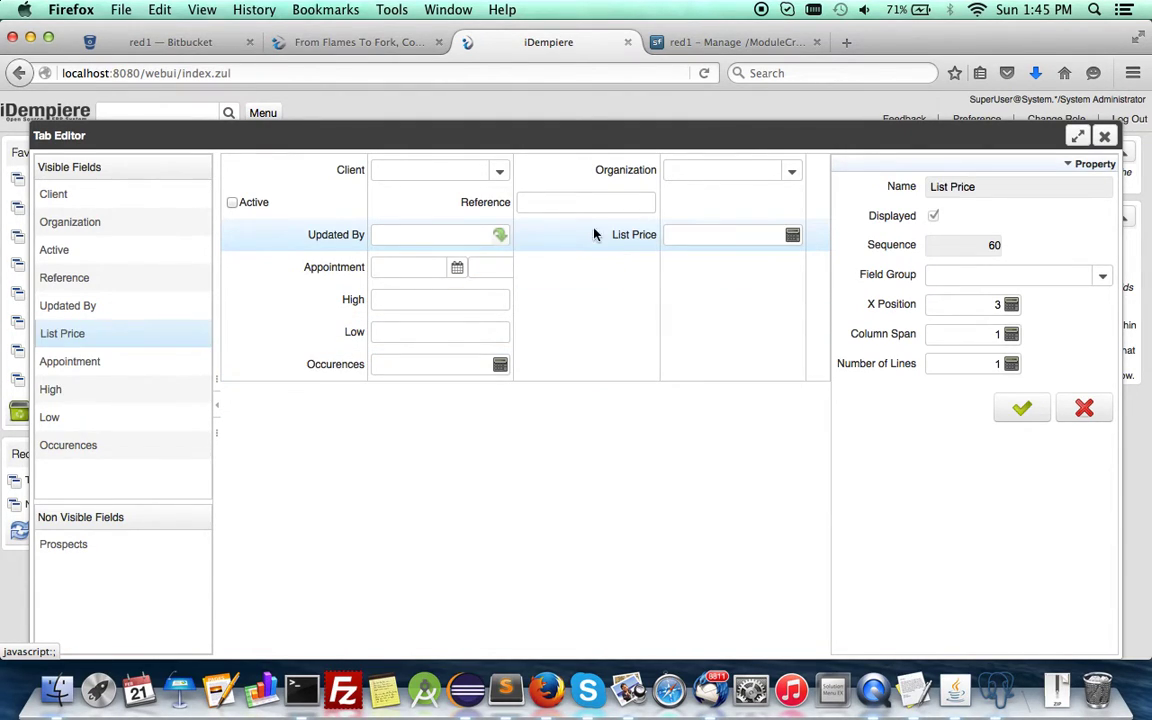
{"action": "left_click_drag", "start_coordinate": [469, 203], "coordinate": [593, 204]}
{"action": "left_click_drag", "start_coordinate": [471, 205], "coordinate": [521, 206]}
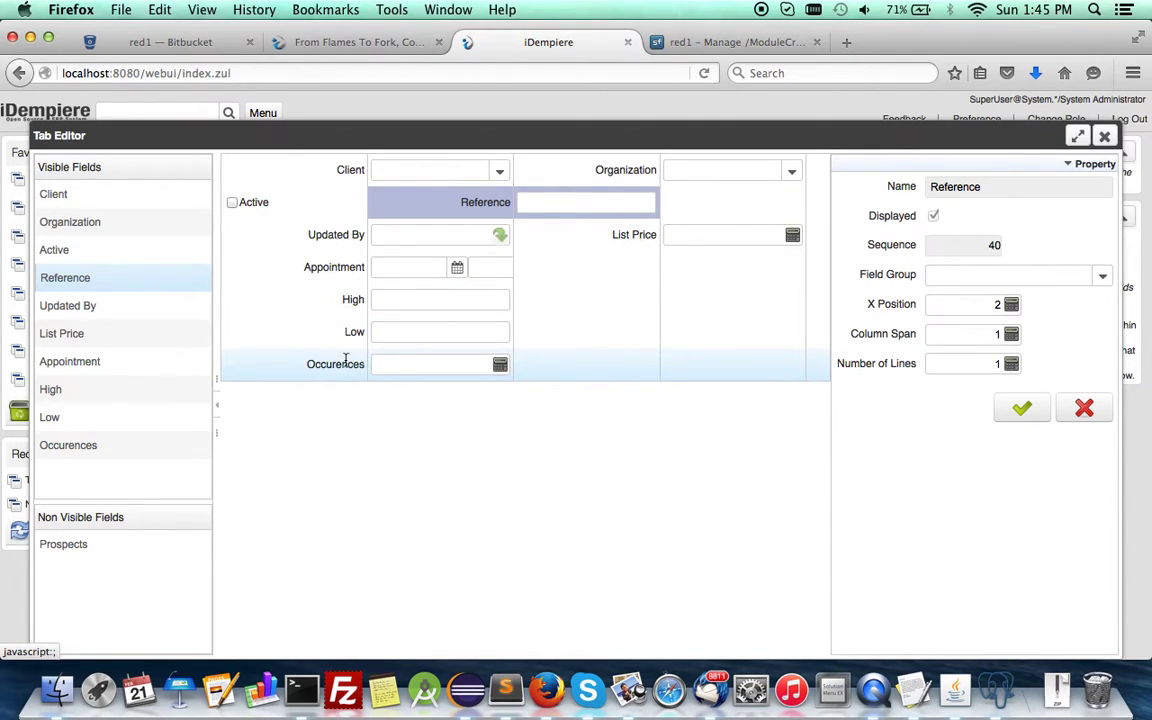
{"action": "left_click_drag", "start_coordinate": [332, 368], "coordinate": [609, 267]}
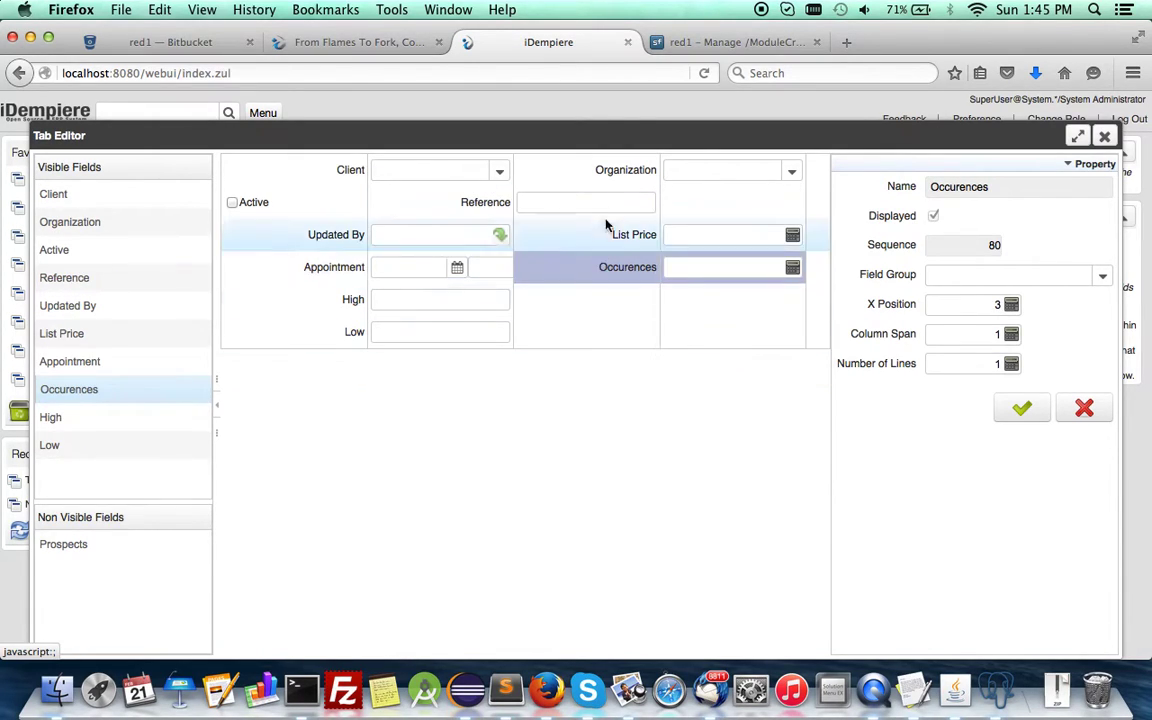
{"action": "left_click", "coordinate": [1020, 410]}
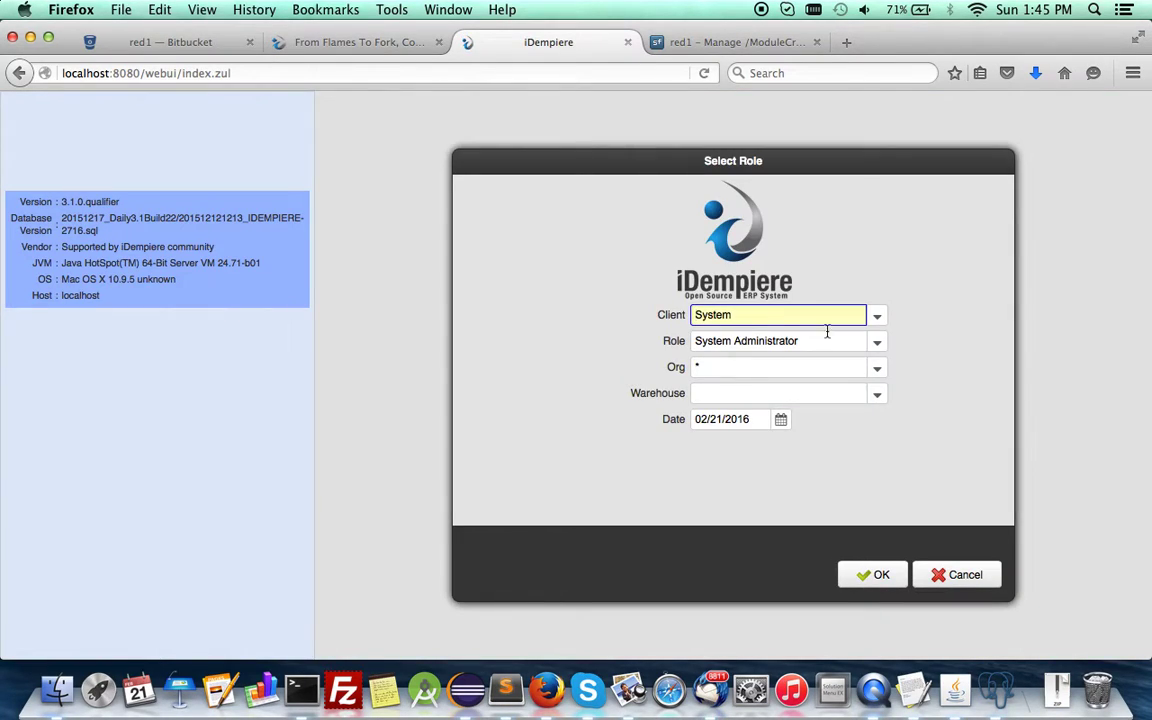
Step: Log in to the GardenWorld client as Admin and open the new Prospects window
{"action": "left_click", "coordinate": [876, 315]}
{"action": "left_click", "coordinate": [836, 334]}
{"action": "left_click", "coordinate": [873, 577]}
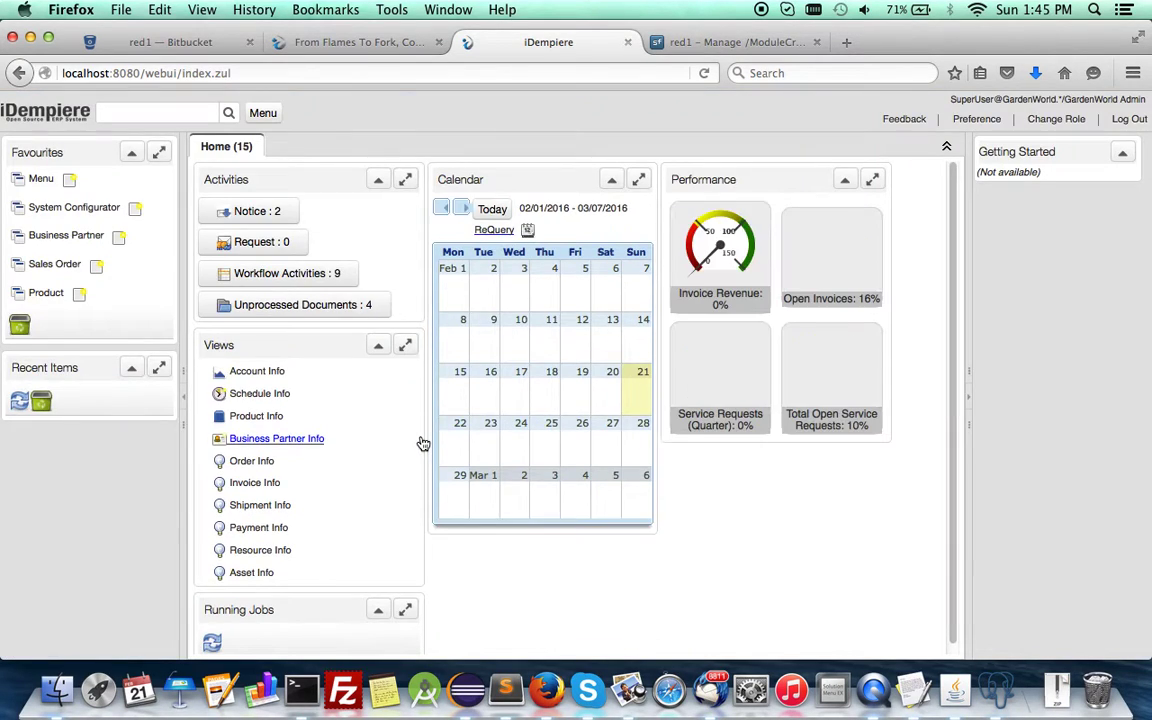
{"action": "left_click", "coordinate": [260, 113]}
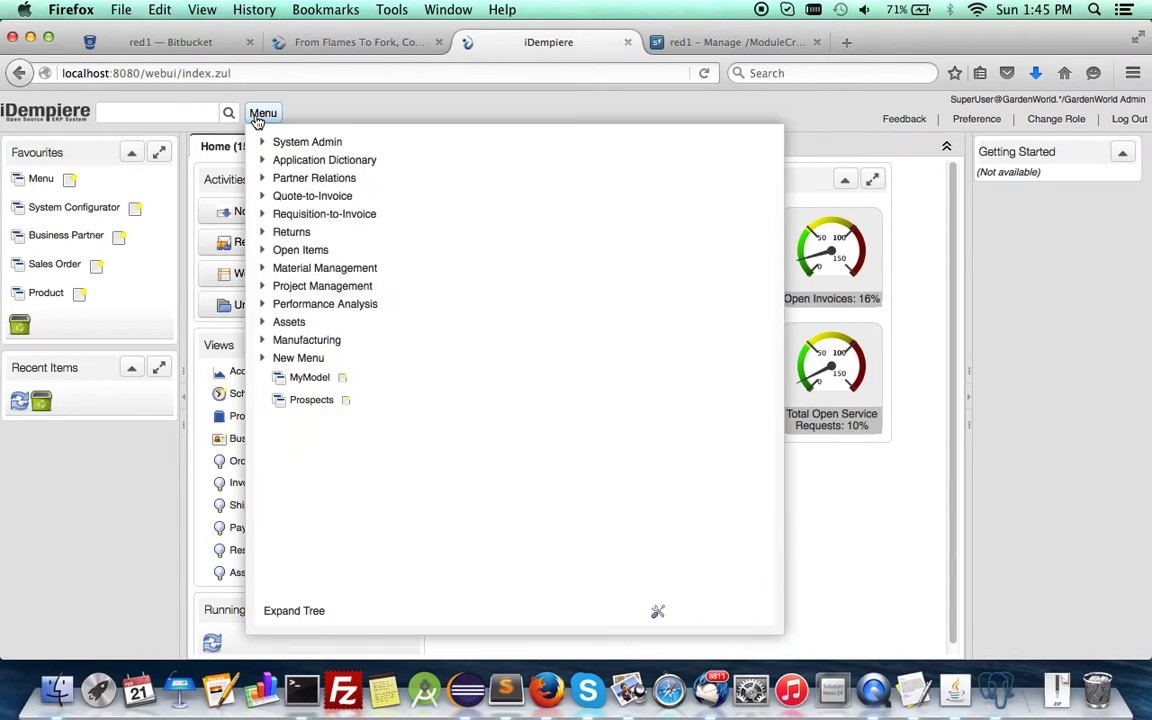
{"action": "left_click", "coordinate": [310, 400]}
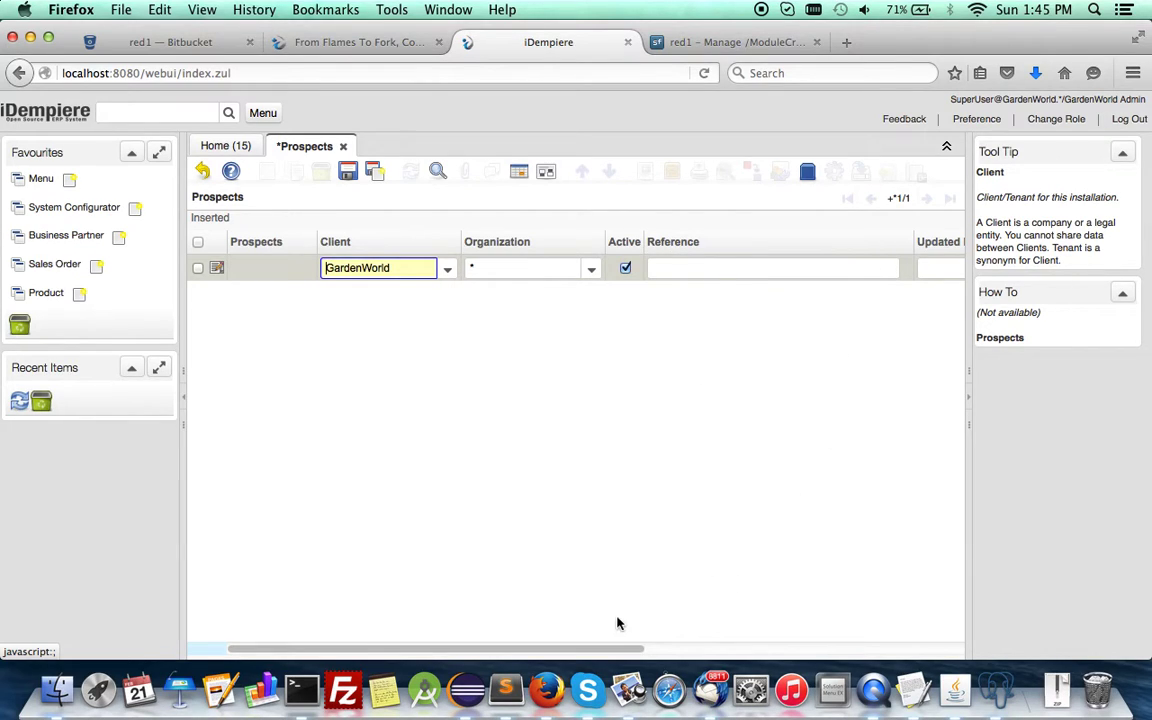
Step: Collapse the help panel, widen the grid columns, and set the record's organization to HQ
{"action": "left_click", "coordinate": [967, 404]}
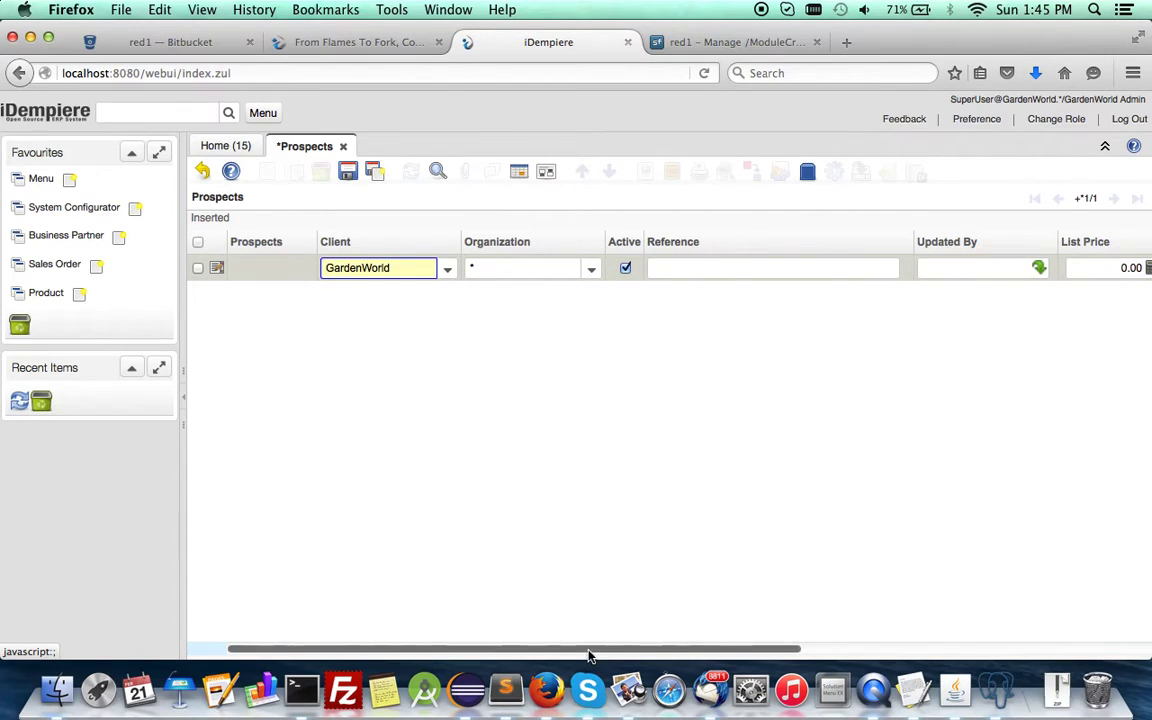
{"action": "left_click_drag", "start_coordinate": [589, 650], "coordinate": [763, 632]}
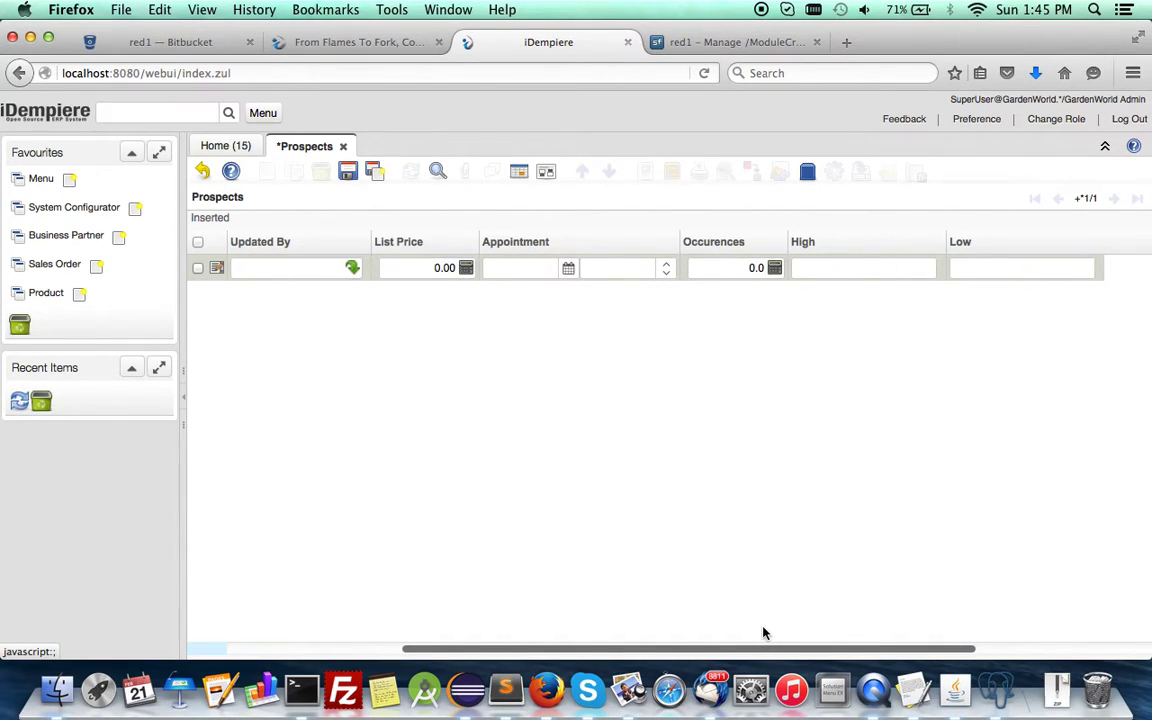
{"action": "left_click_drag", "start_coordinate": [676, 648], "coordinate": [499, 648]}
{"action": "left_click", "coordinate": [592, 273]}
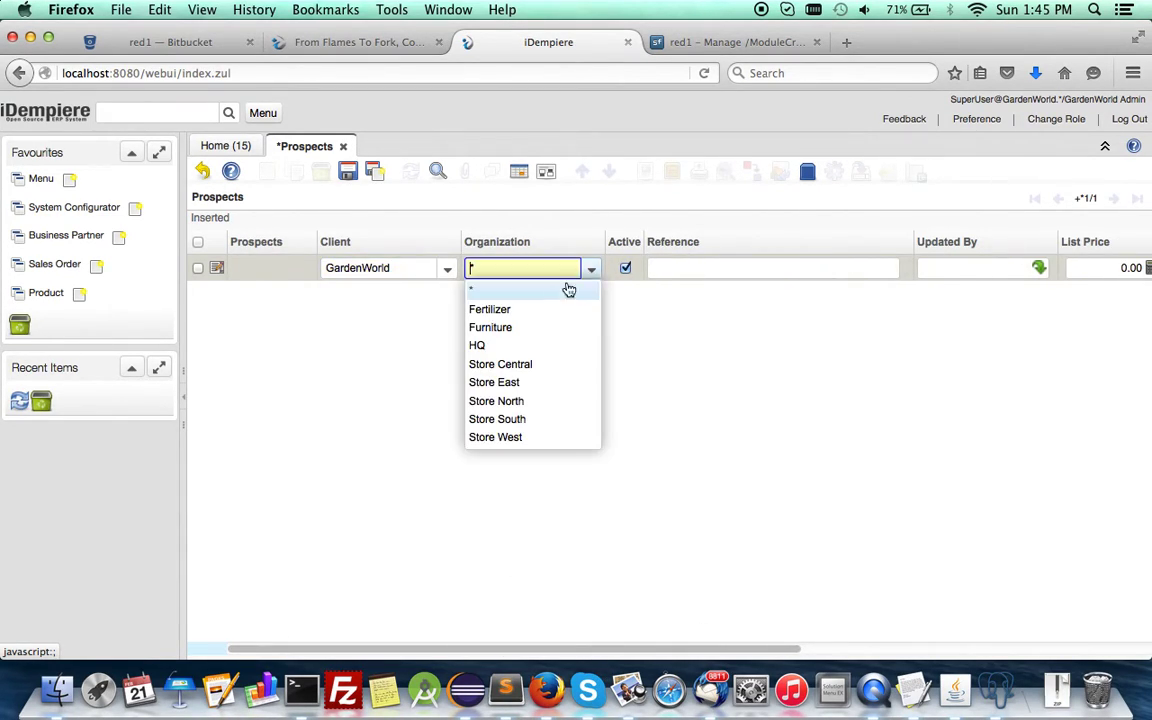
{"action": "left_click", "coordinate": [496, 350]}
{"action": "left_click", "coordinate": [697, 267]}
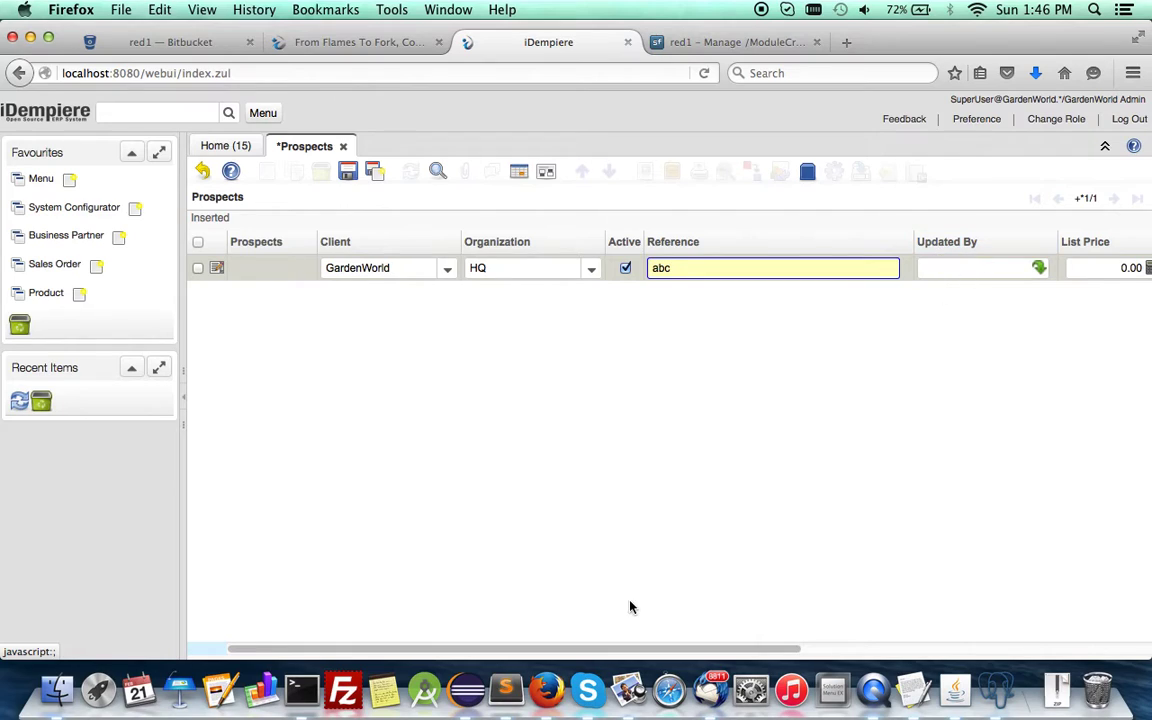
{"action": "left_click_drag", "start_coordinate": [602, 648], "coordinate": [717, 646]}
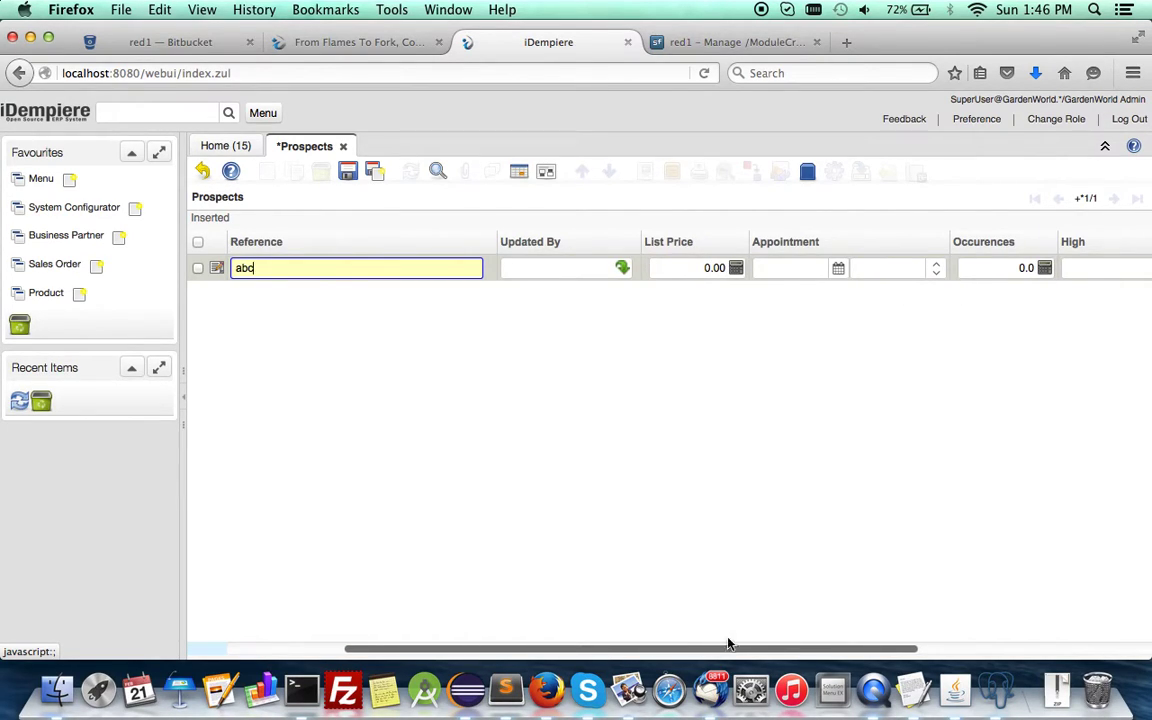
{"action": "left_click_drag", "start_coordinate": [728, 644], "coordinate": [800, 645]}
Step: Enter High 'Higher', Low 'Lower' and Occurences 12
{"action": "left_click", "coordinate": [704, 268]}
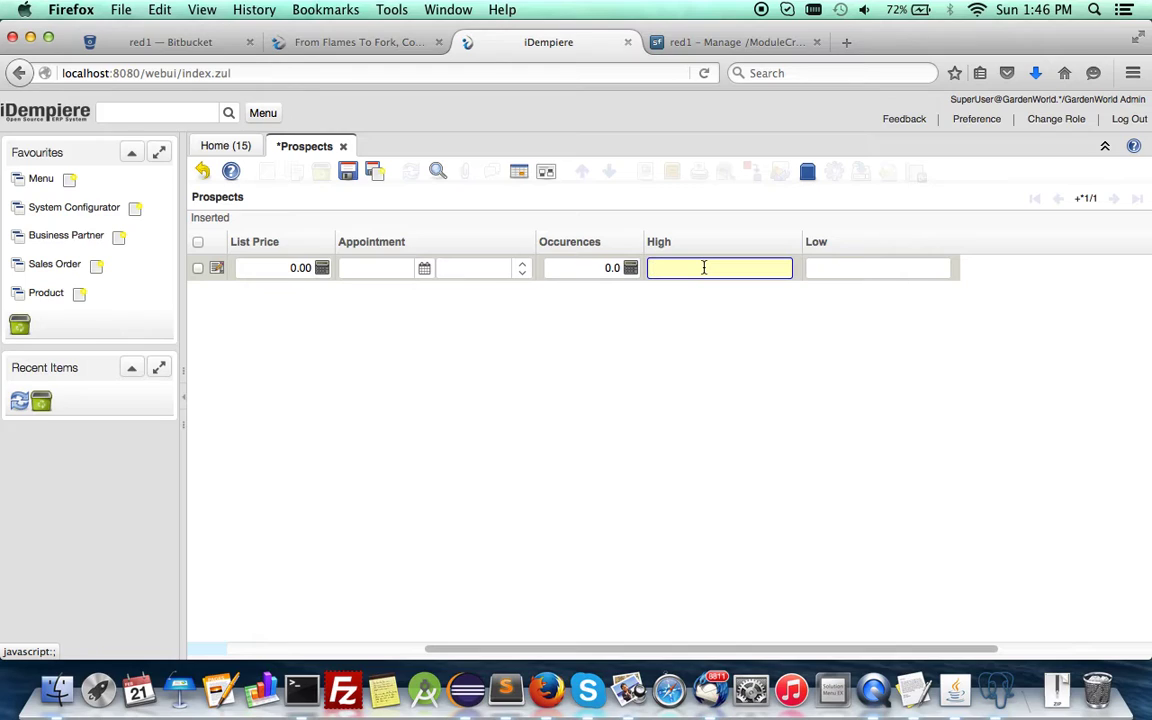
{"action": "type", "text": "Higher"}
{"action": "left_click", "coordinate": [874, 270]}
{"action": "type", "text": "Lower"}
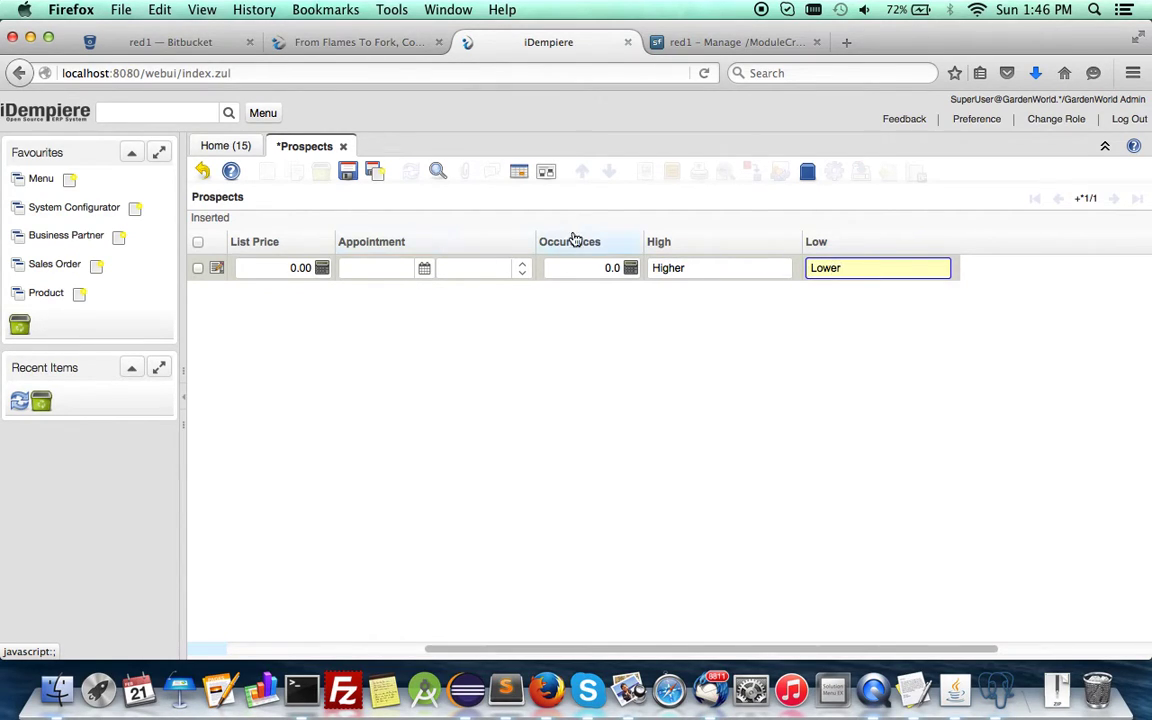
{"action": "left_click", "coordinate": [610, 268]}
{"action": "type", "text": "12"}
Step: Set the appointment to 02/01/2016 10:00 AM and save the prospect
{"action": "left_click", "coordinate": [424, 270]}
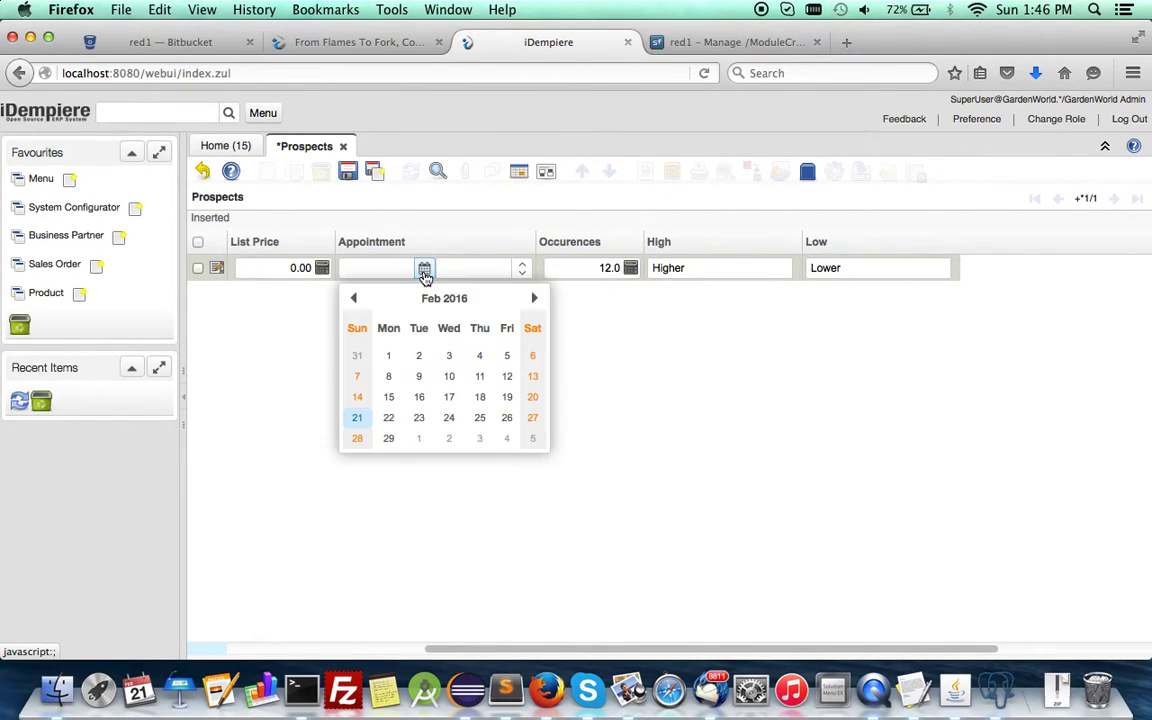
{"action": "left_click", "coordinate": [388, 356]}
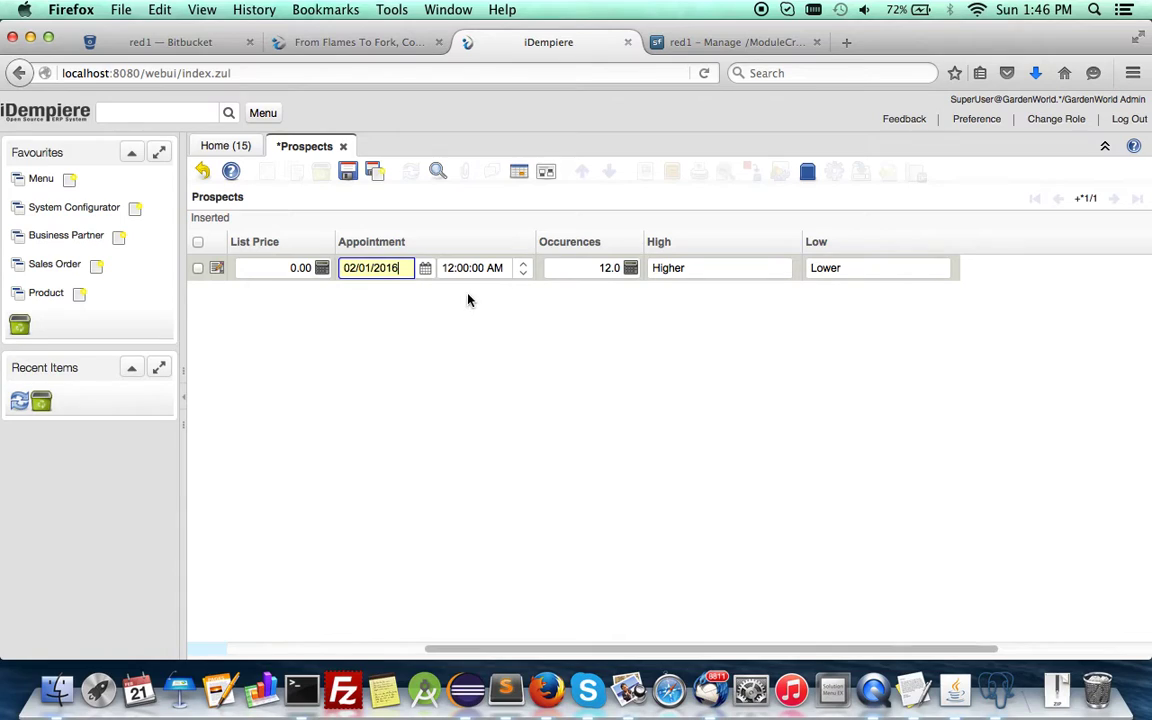
{"action": "left_click", "coordinate": [523, 274]}
{"action": "left_click", "coordinate": [523, 274]}
{"action": "left_click", "coordinate": [350, 173]}
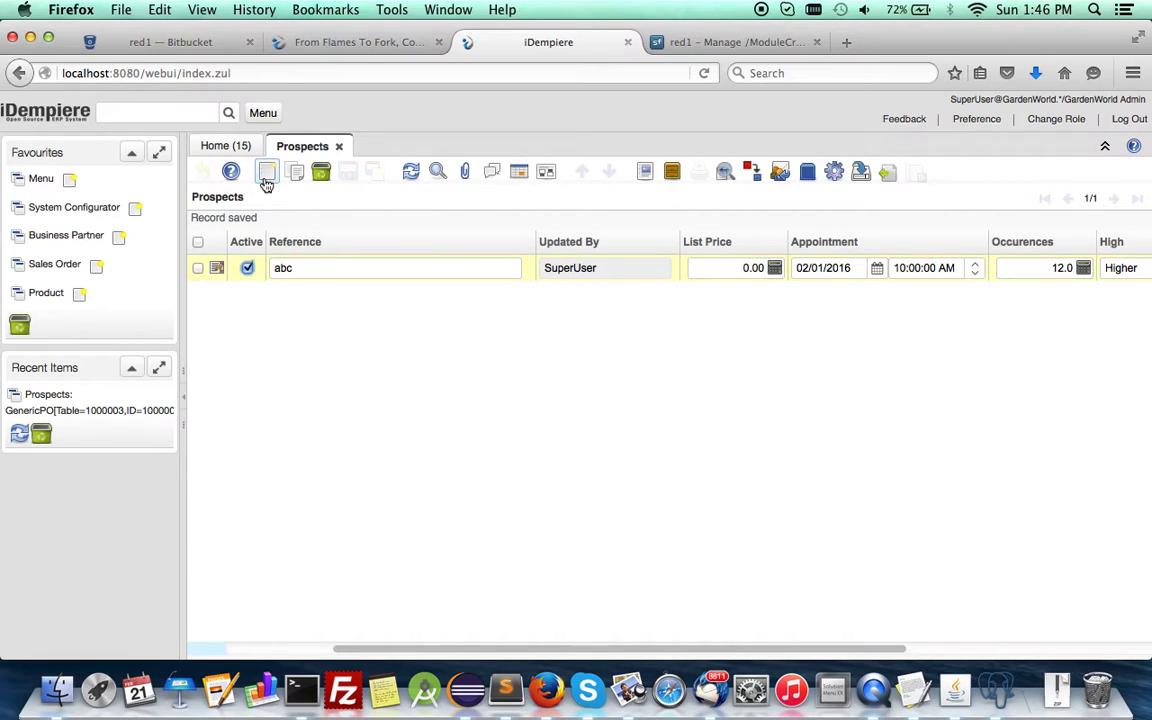
Step: Create and save a second prospect with Reference 'Anything'
{"action": "left_click", "coordinate": [265, 178]}
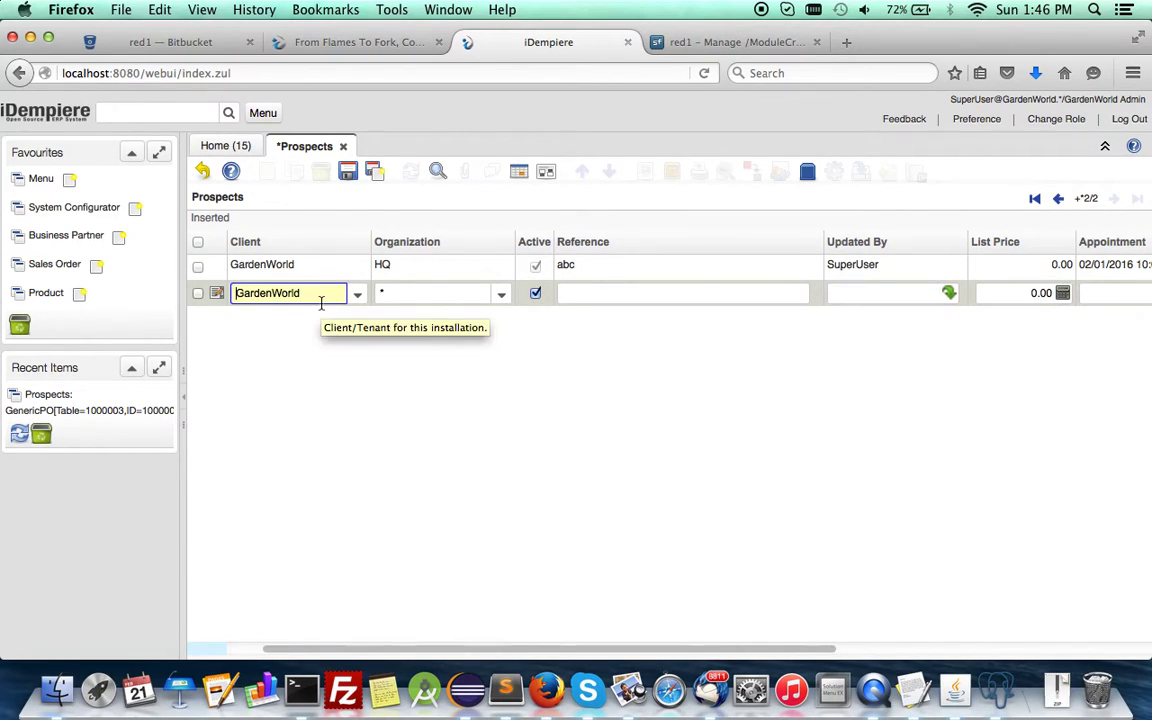
{"action": "left_click", "coordinate": [614, 296]}
{"action": "type", "text": "Anything"}
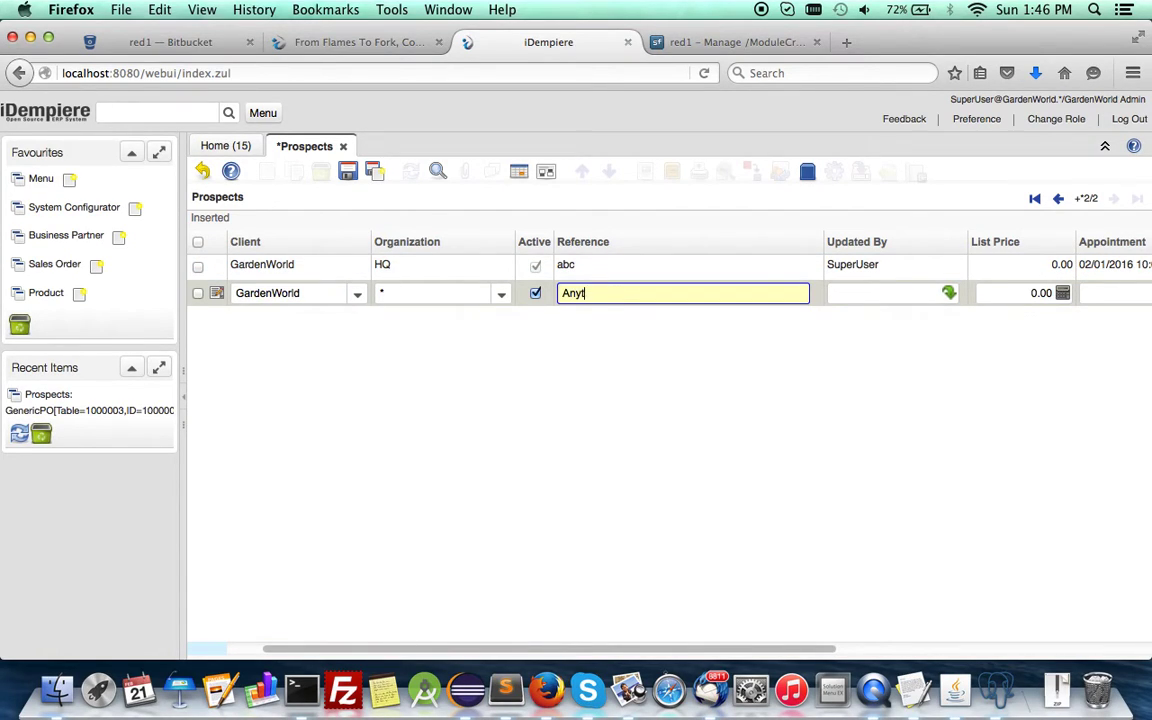
{"action": "left_click", "coordinate": [347, 180]}
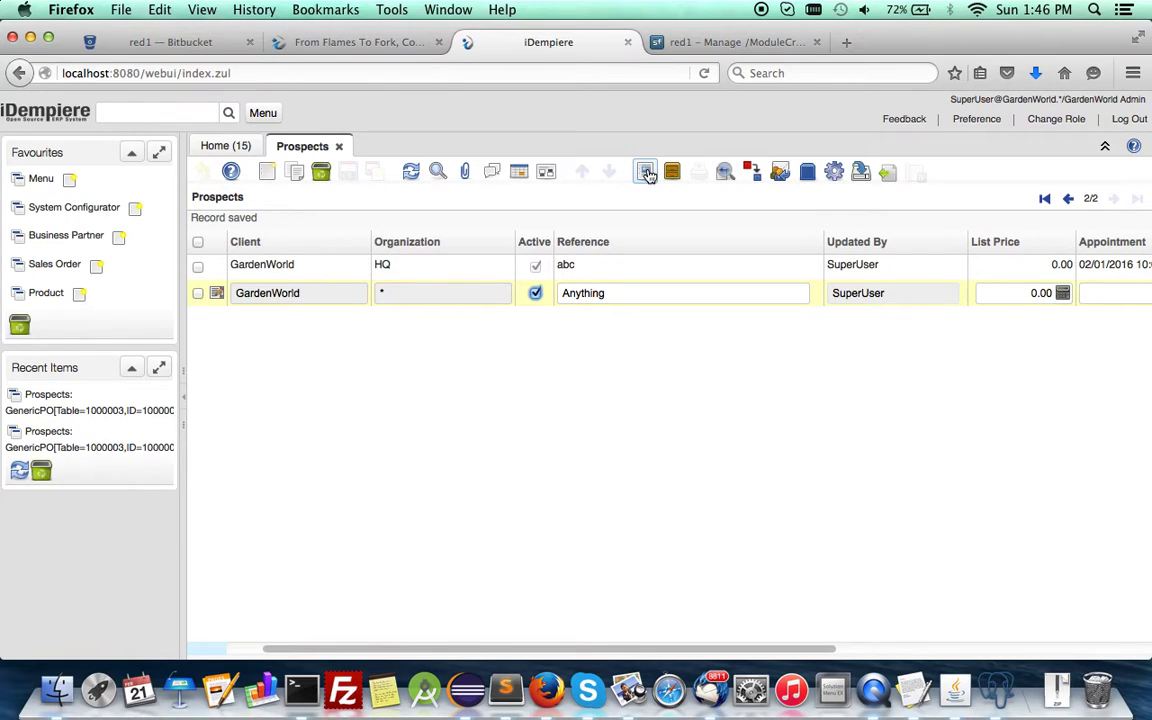
Step: Generate the Prospects report with the default print format, then switch to pgAdmin III
{"action": "left_click", "coordinate": [647, 173]}
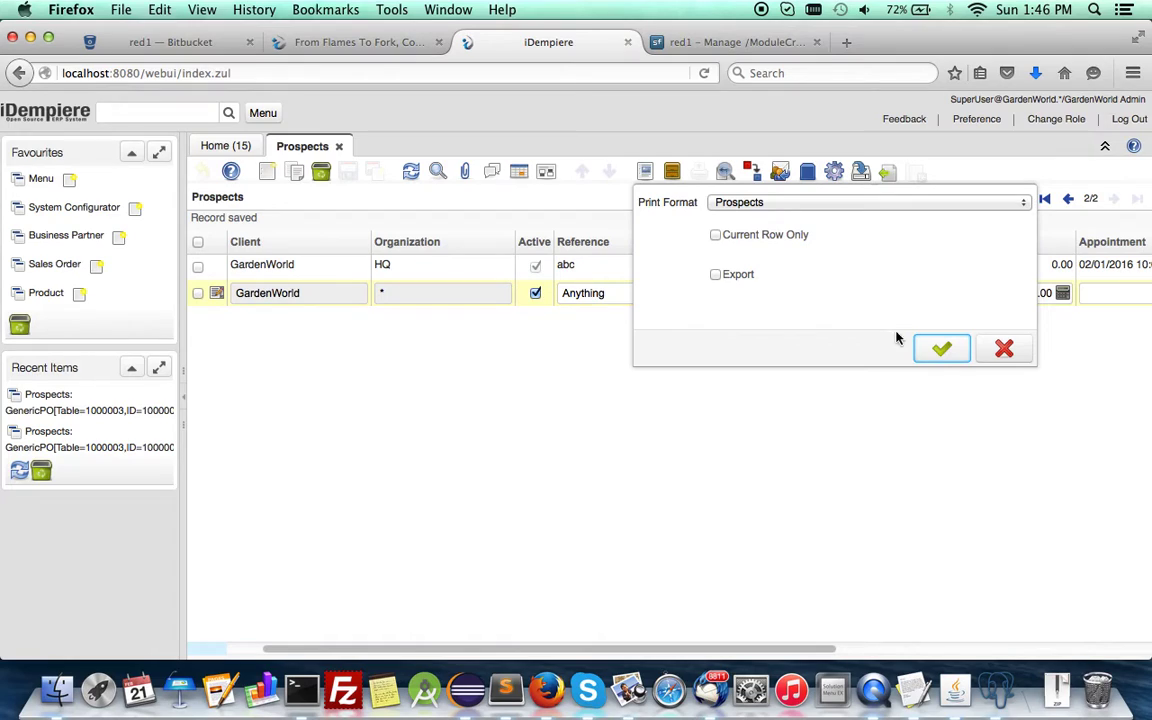
{"action": "left_click", "coordinate": [937, 350]}
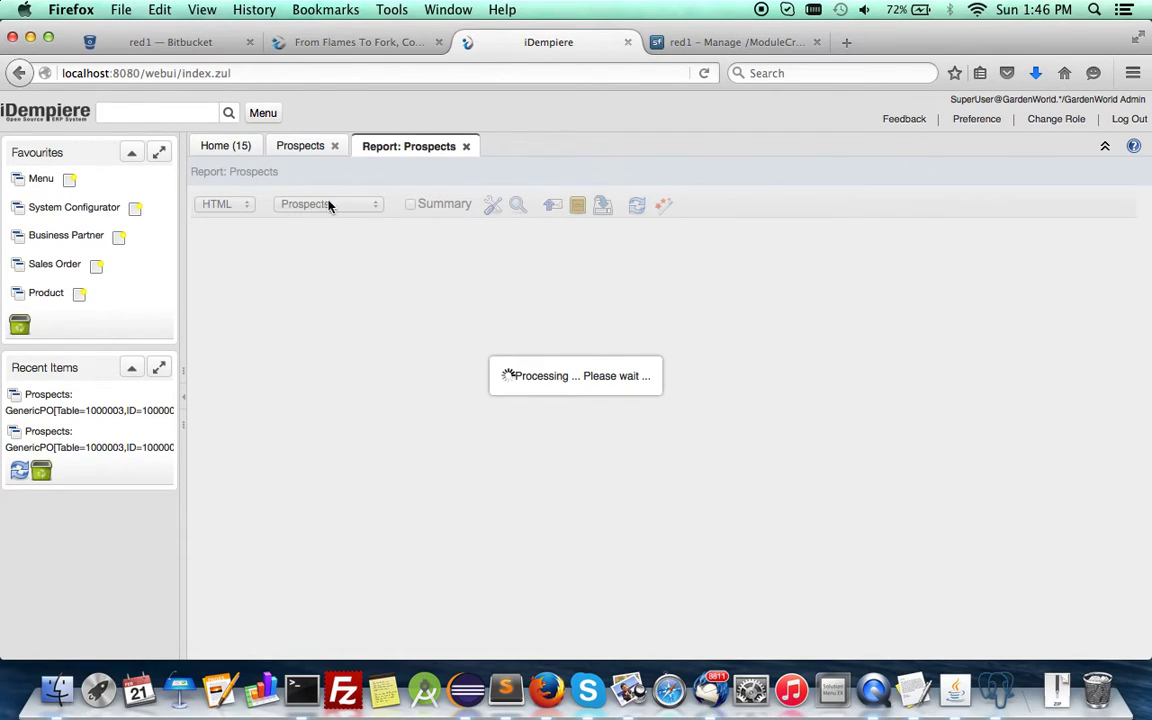
{"action": "left_click", "coordinate": [995, 692]}
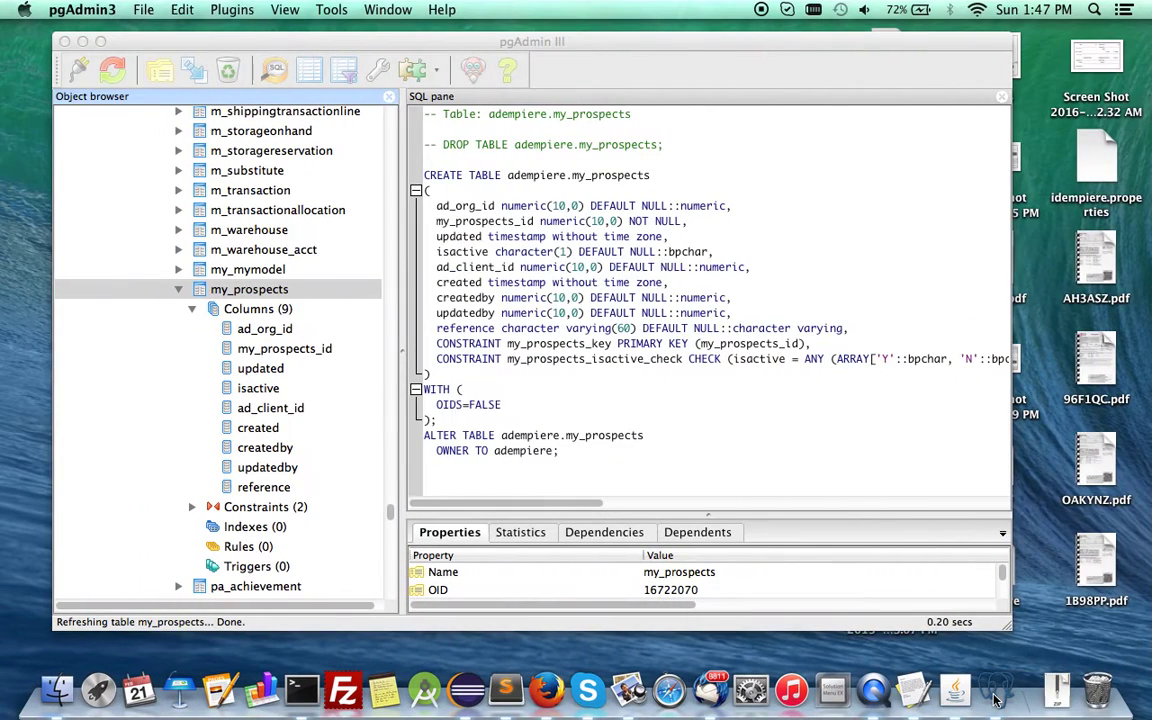
Step: Refresh my_prospects to reveal its 14 columns, then bring up its View Data option
{"action": "left_click", "coordinate": [235, 292]}
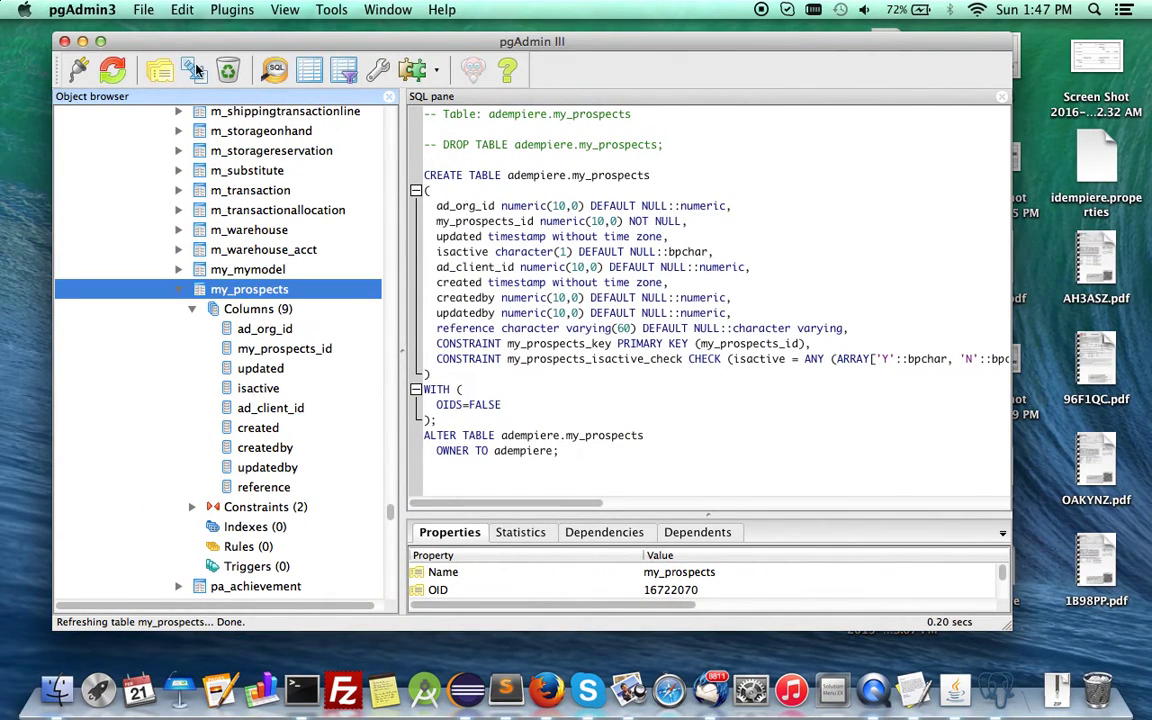
{"action": "left_click", "coordinate": [114, 71]}
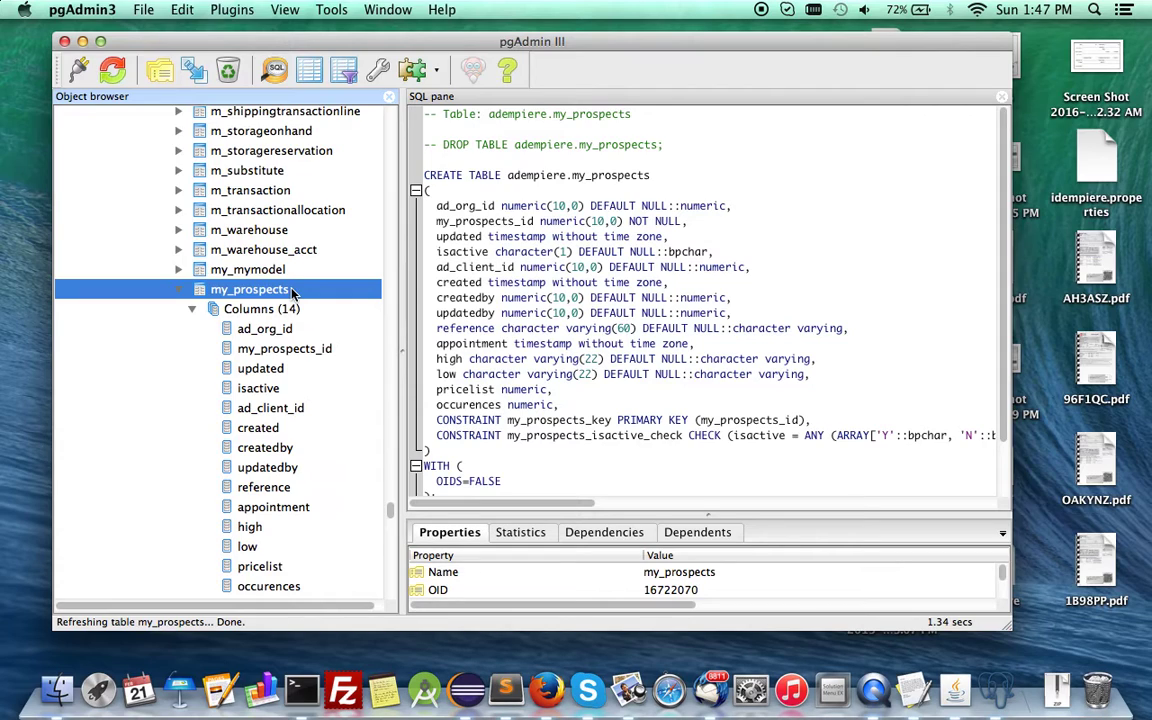
{"action": "right_click", "coordinate": [292, 290]}
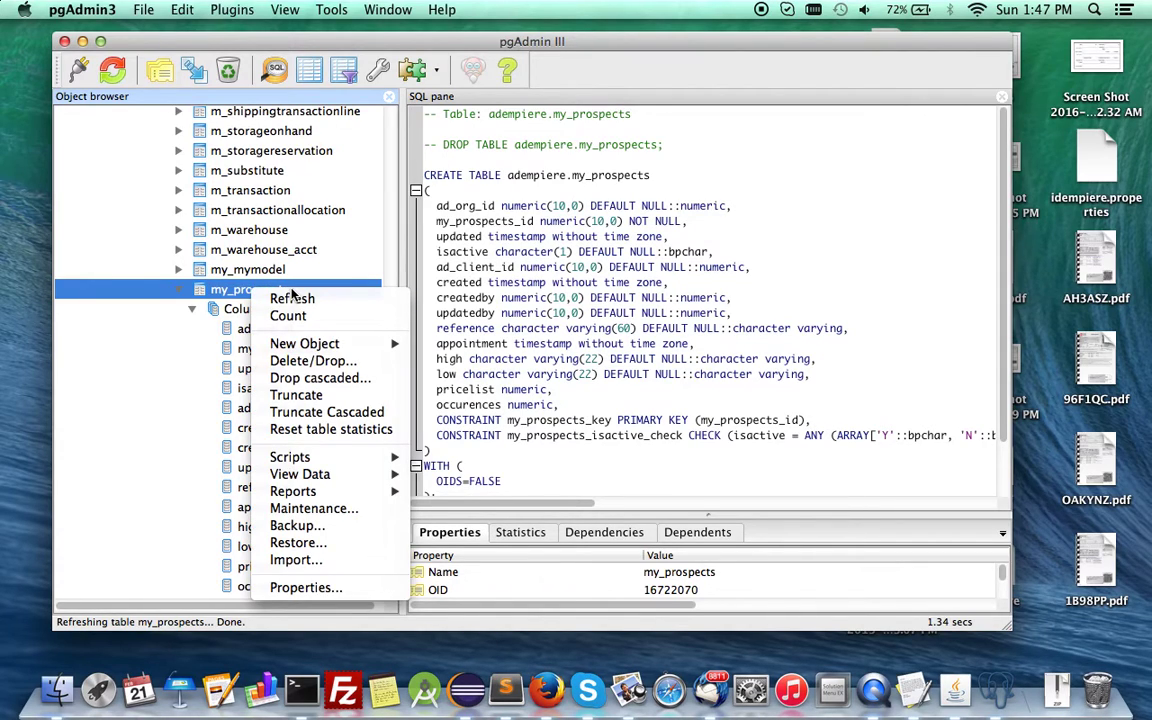
{"action": "mouse_move", "coordinate": [390, 474]}
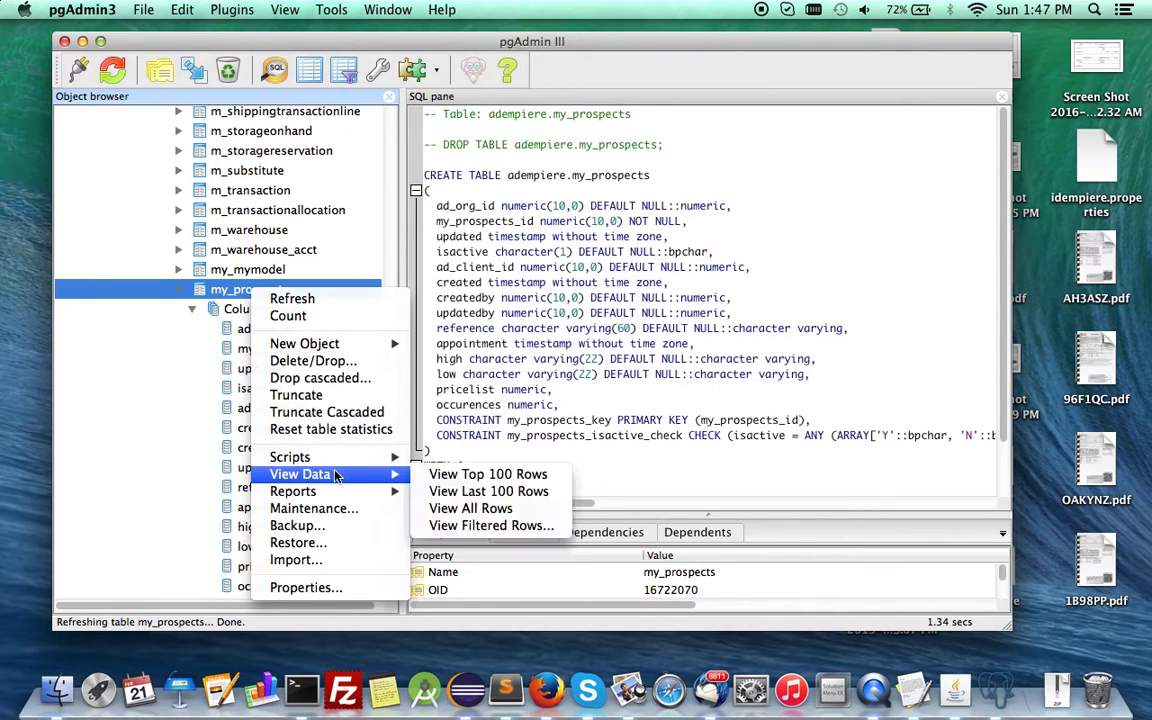
{"action": "left_click", "coordinate": [478, 509]}
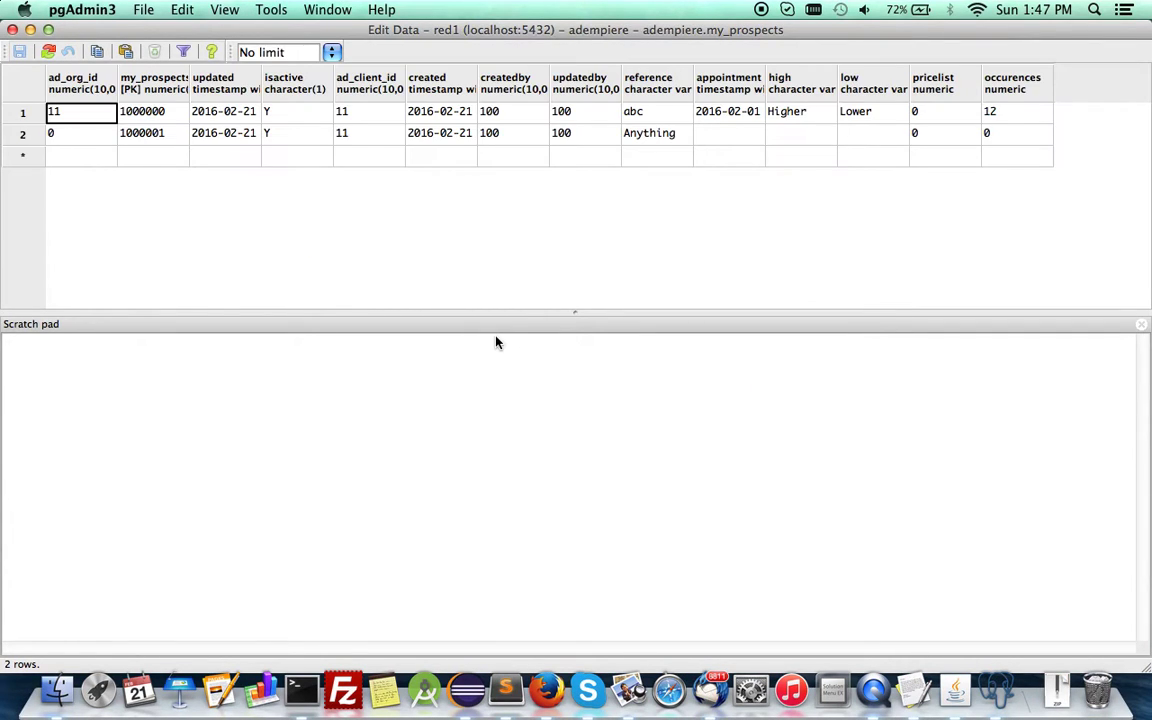
{"action": "left_click", "coordinate": [12, 30]}
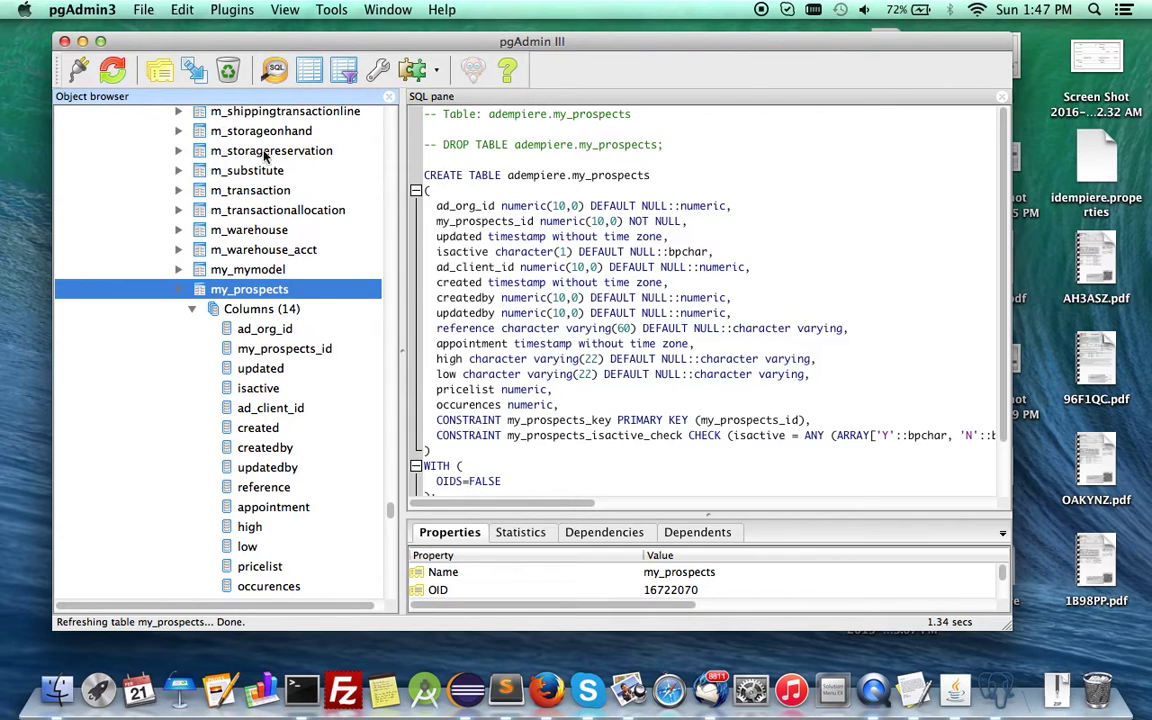
Step: Return to iDempiere in Firefox and reopen the Prospects tab listing records abc and Anything
{"action": "left_click", "coordinate": [547, 692]}
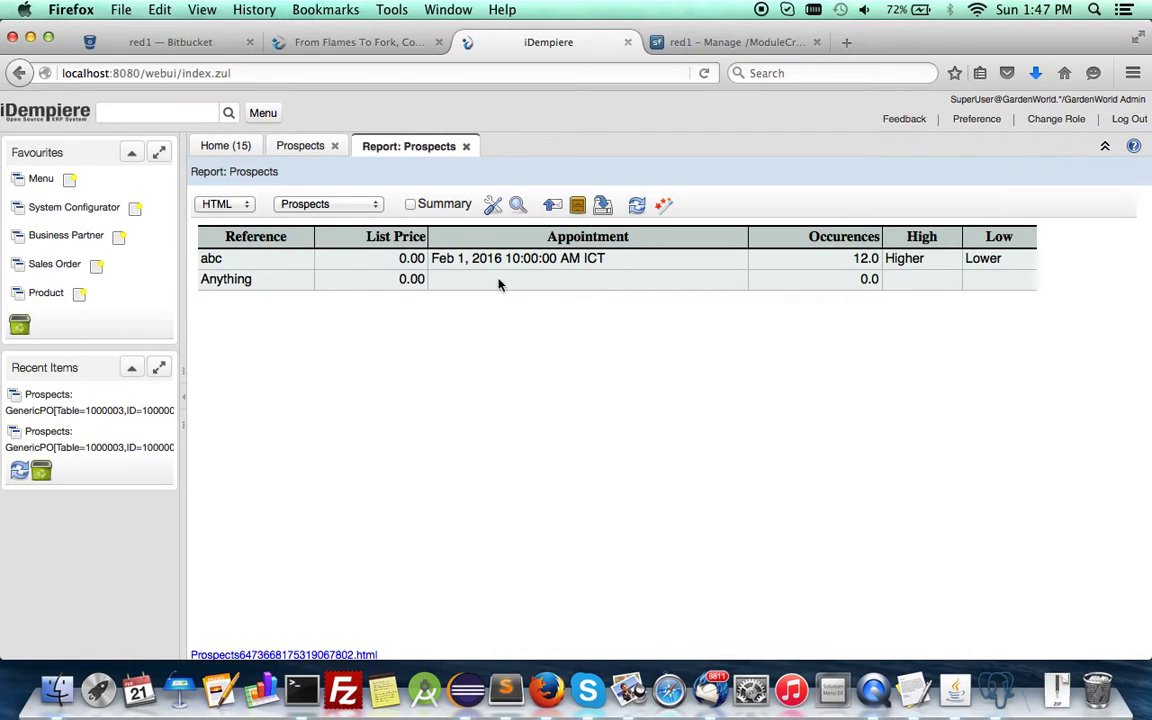
{"action": "left_click", "coordinate": [261, 113]}
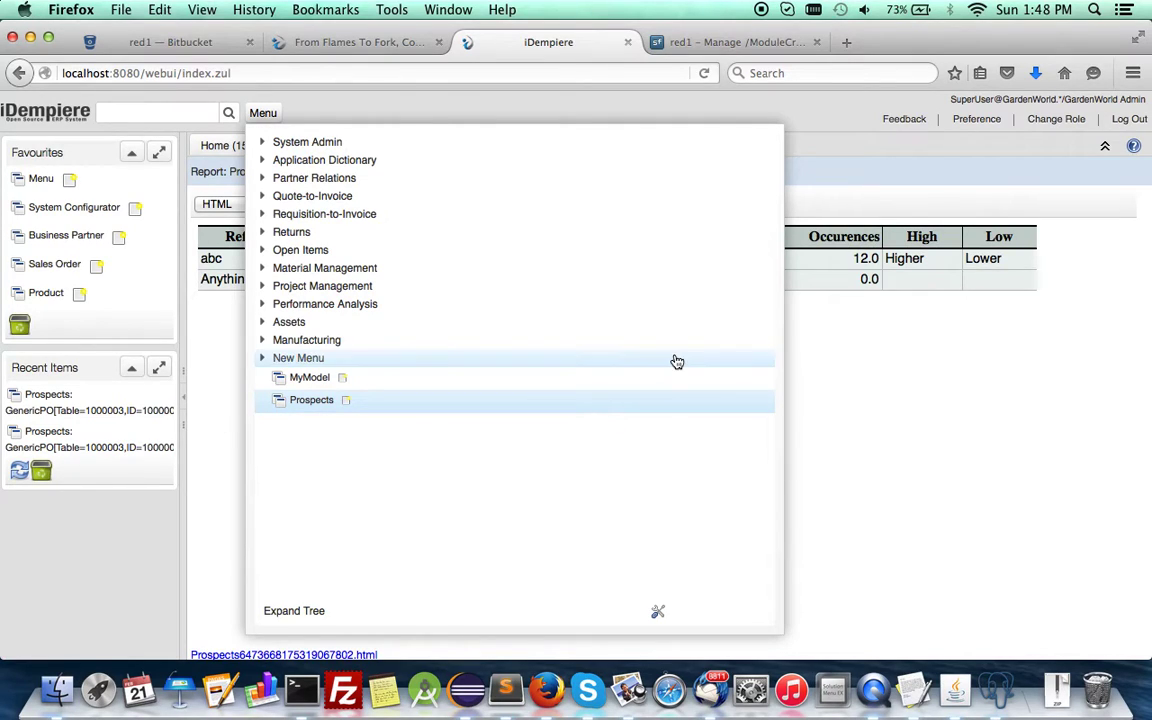
{"action": "left_click", "coordinate": [889, 186]}
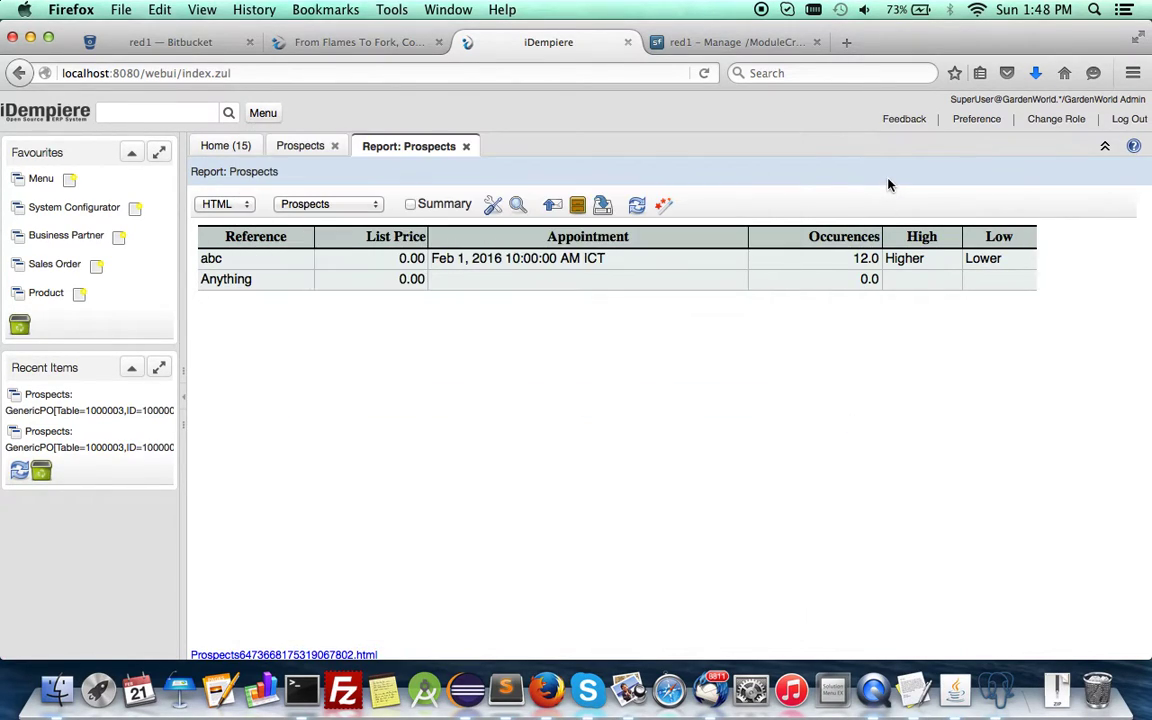
{"action": "left_click", "coordinate": [300, 146]}
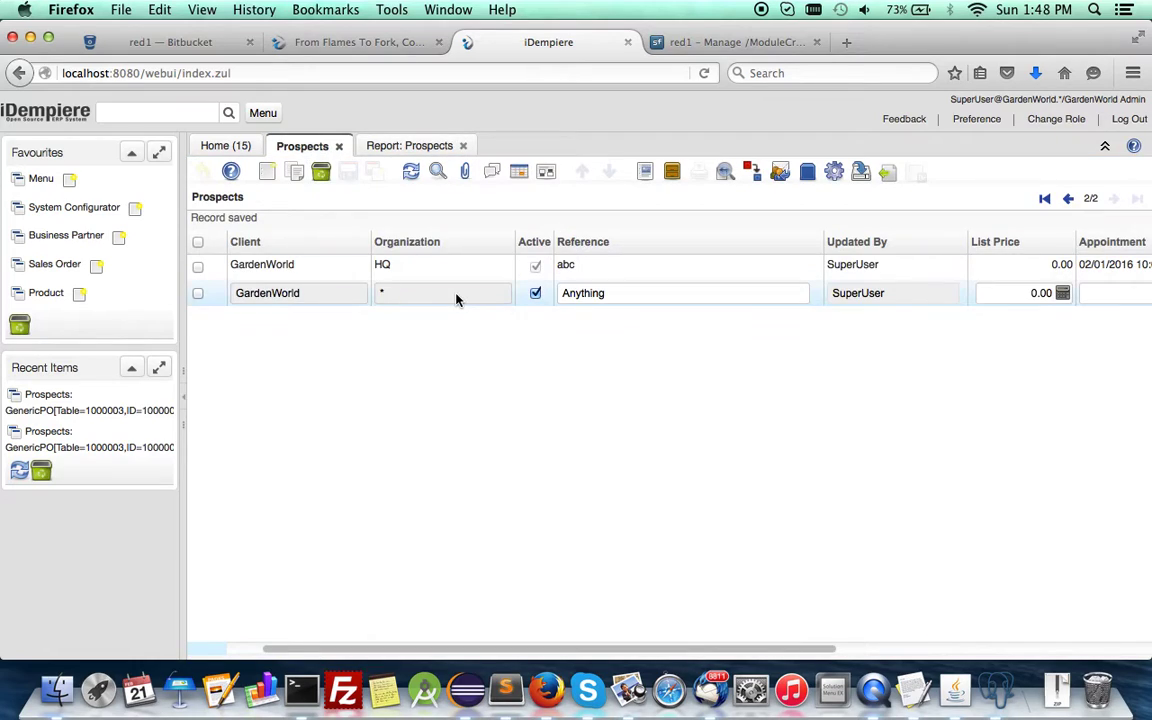